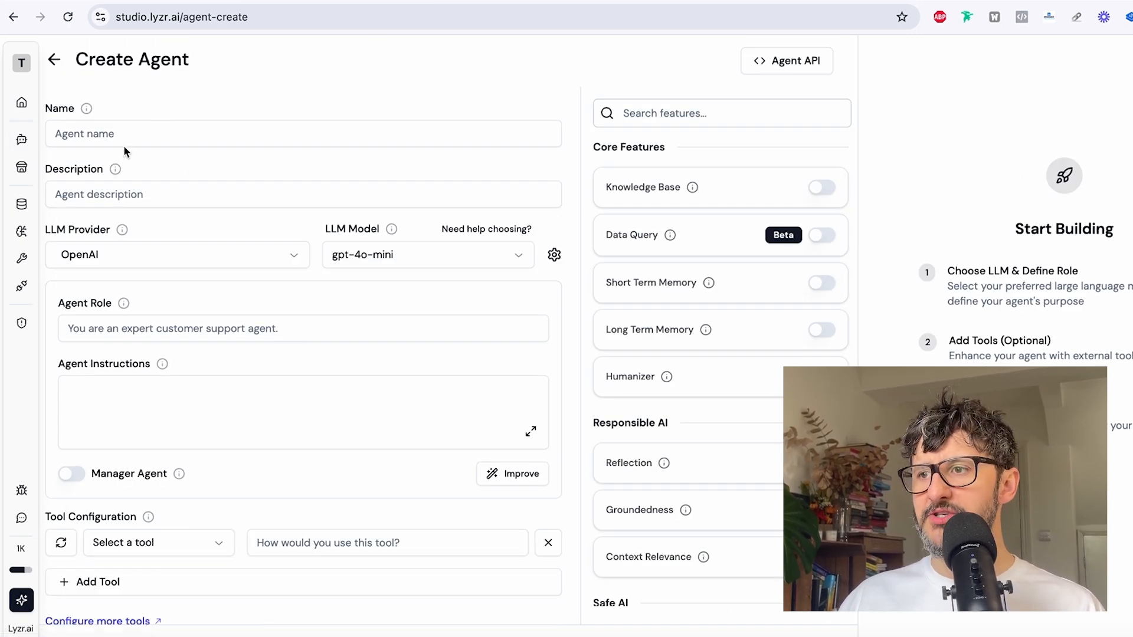
# Step: Name the agent Ava and describe it as the owner's secretary for responding to emails
pyautogui.click(126, 141)
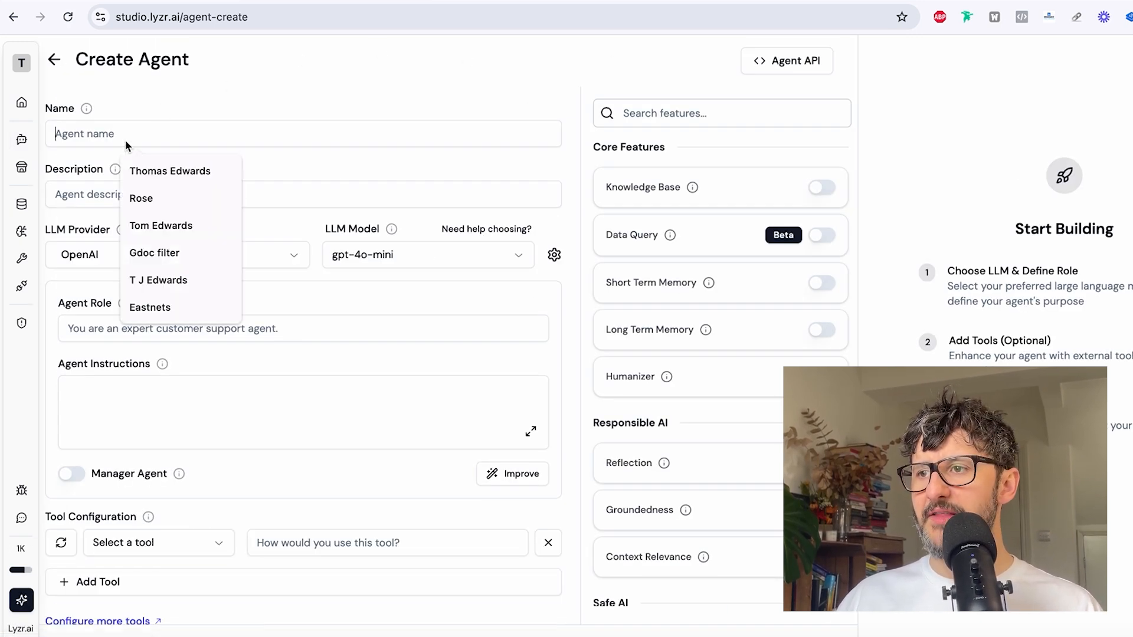
pyautogui.click(226, 58)
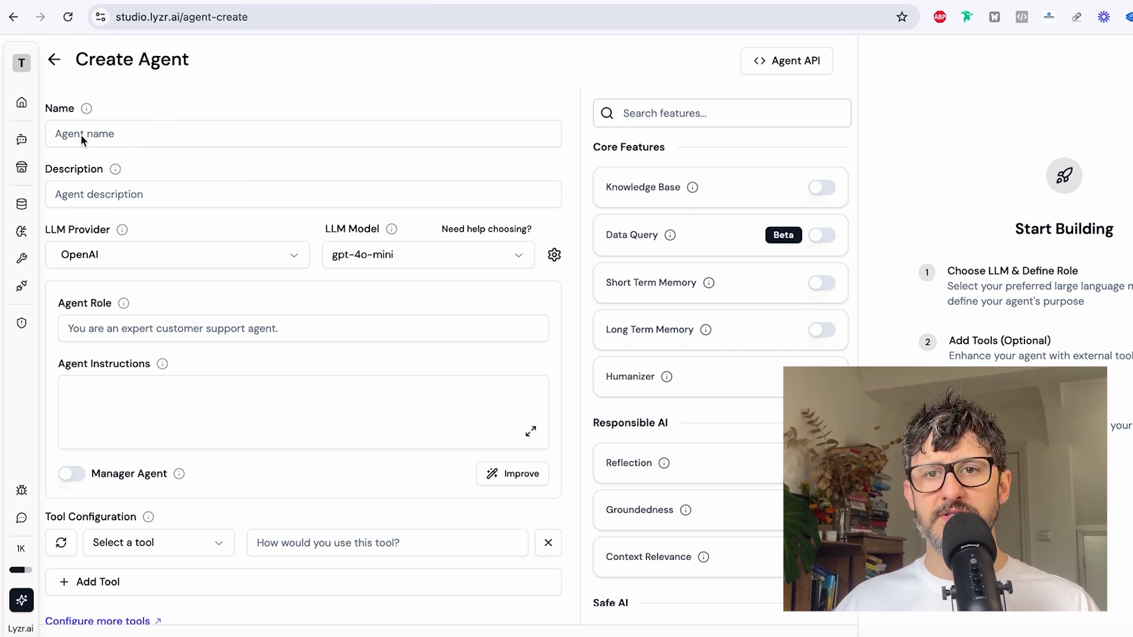
pyautogui.click(80, 133)
pyautogui.write('Ava')
pyautogui.click(83, 197)
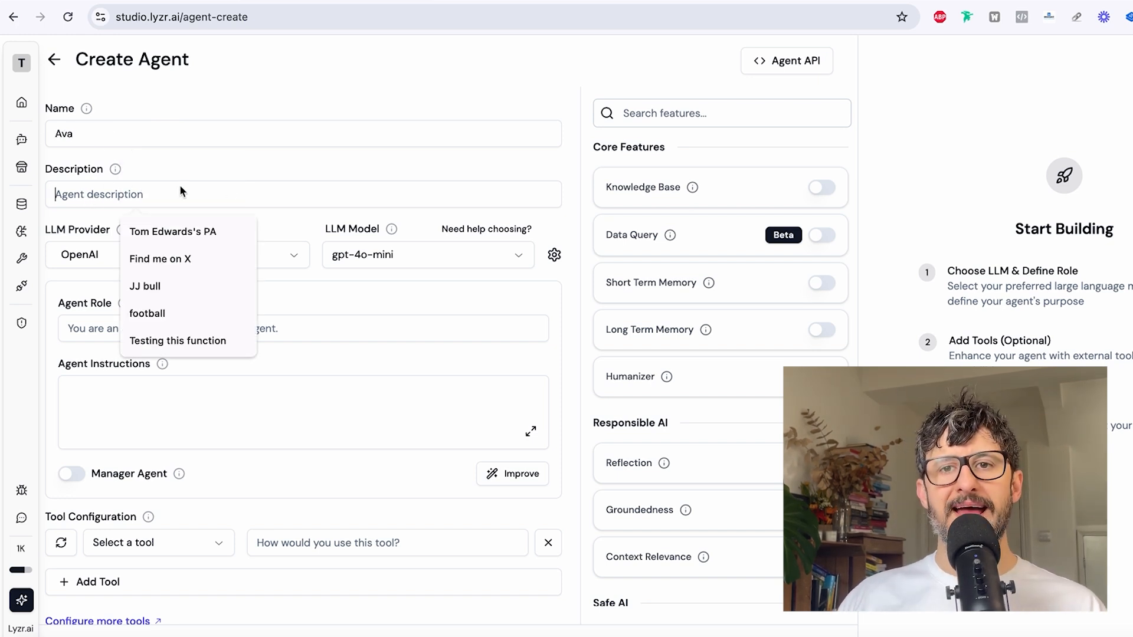
pyautogui.write('Secretary to Tom Edwards - for responding to emails')
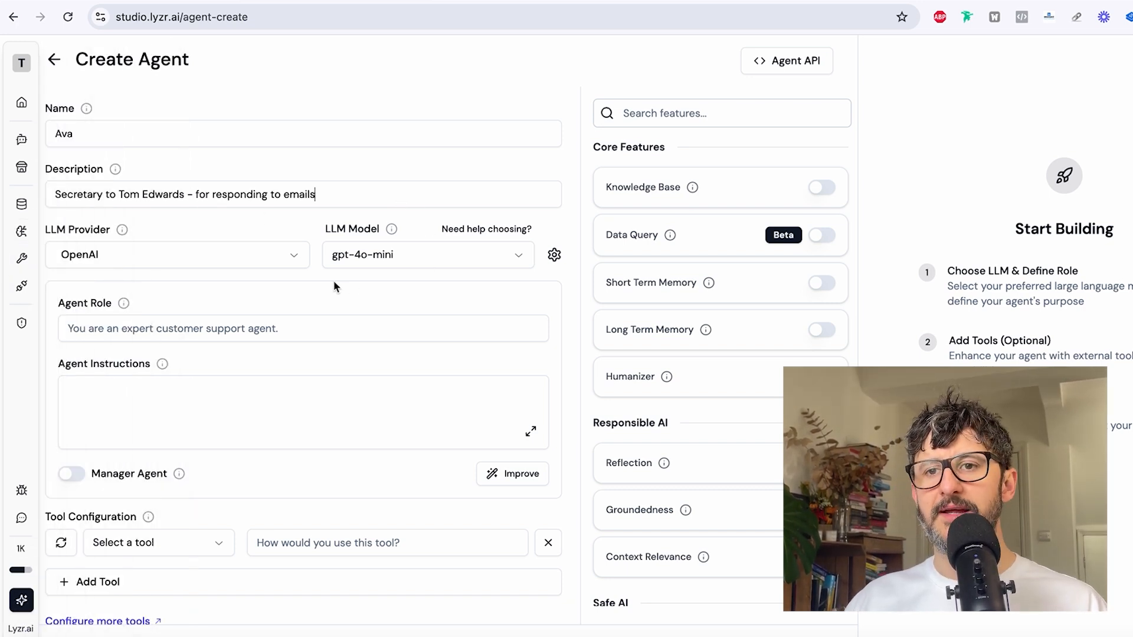
# Step: Review the LLM providers available for the agent, keeping OpenAI selected
pyautogui.click(291, 255)
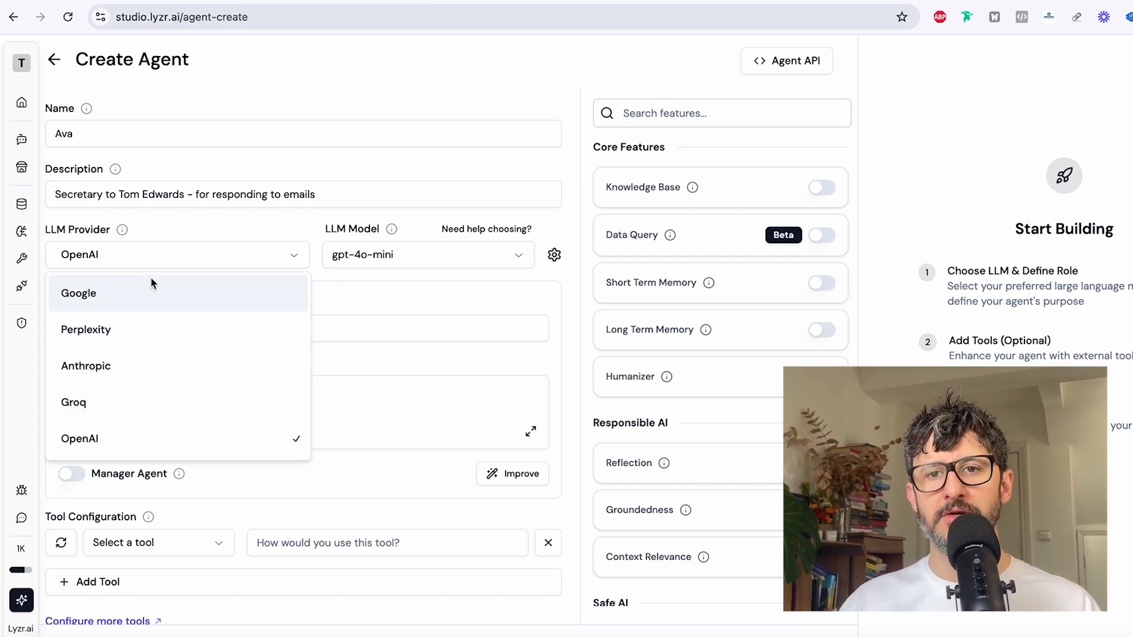
pyautogui.click(382, 284)
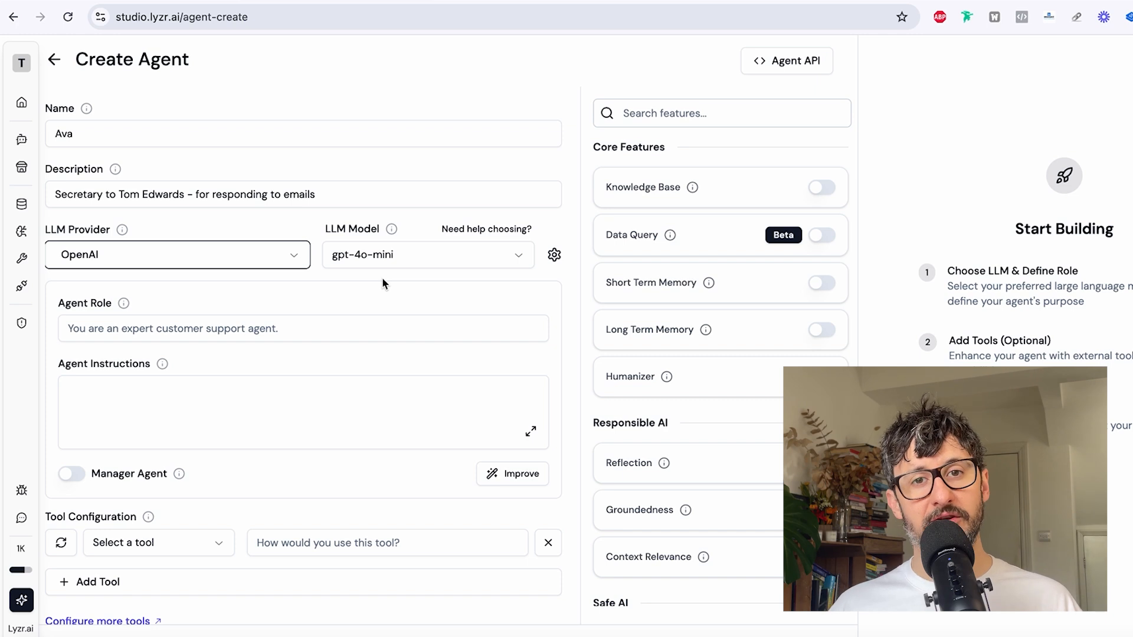
pyautogui.click(303, 256)
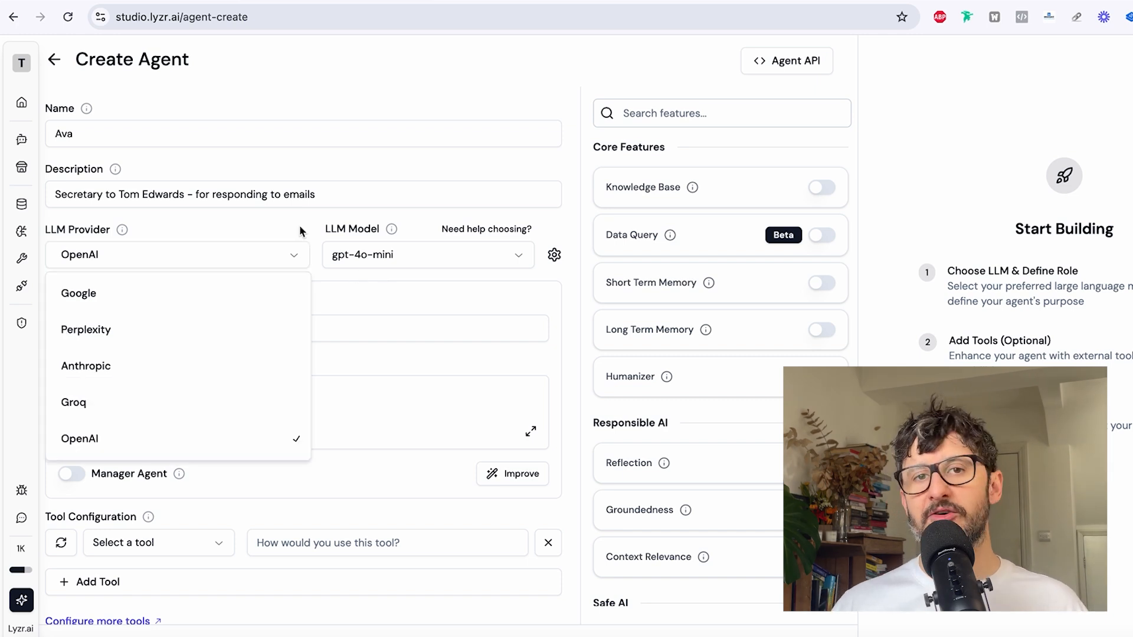
pyautogui.click(410, 242)
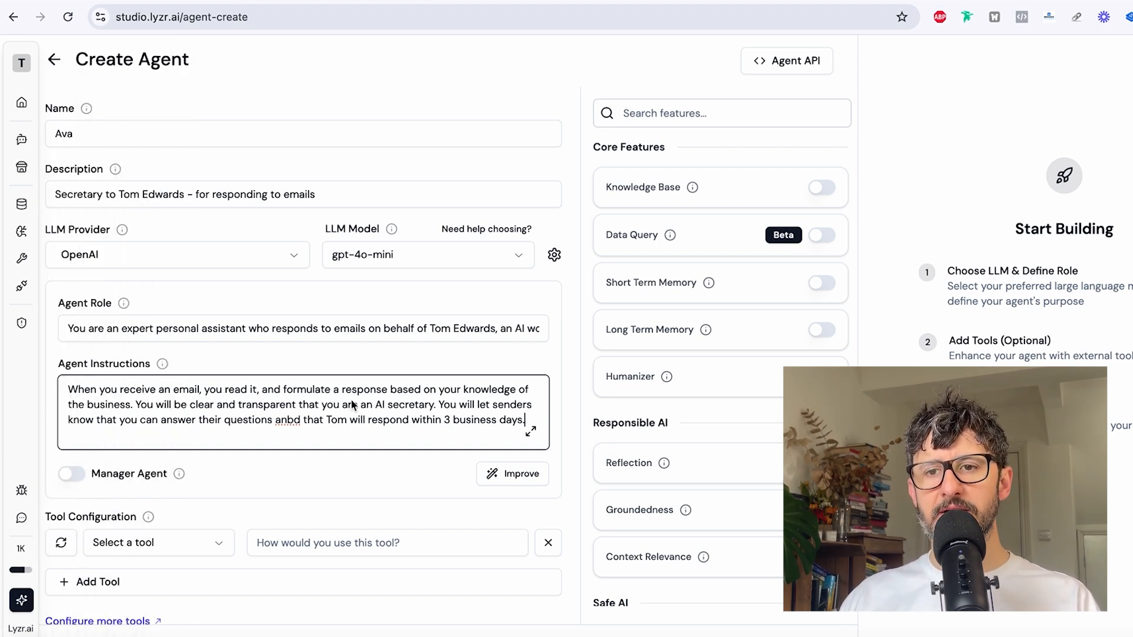
# Step: Correct the typo "anbd" to "and" in the agent instructions and run the automatic improvement on the role and instructions
pyautogui.click(288, 422)
pyautogui.press('Delete')
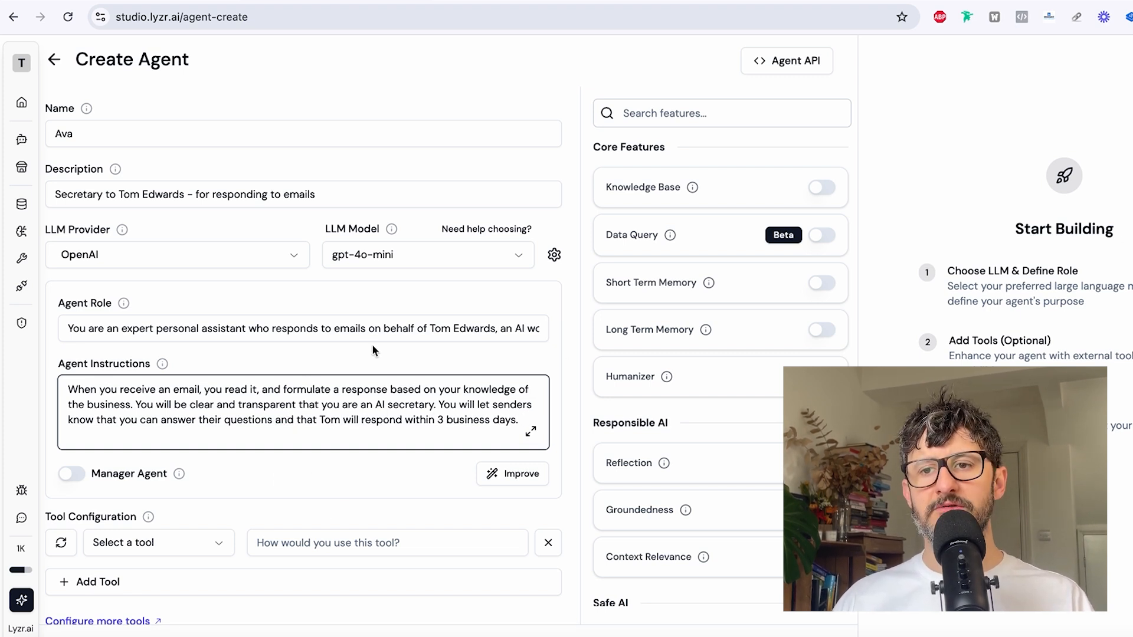
pyautogui.click(512, 475)
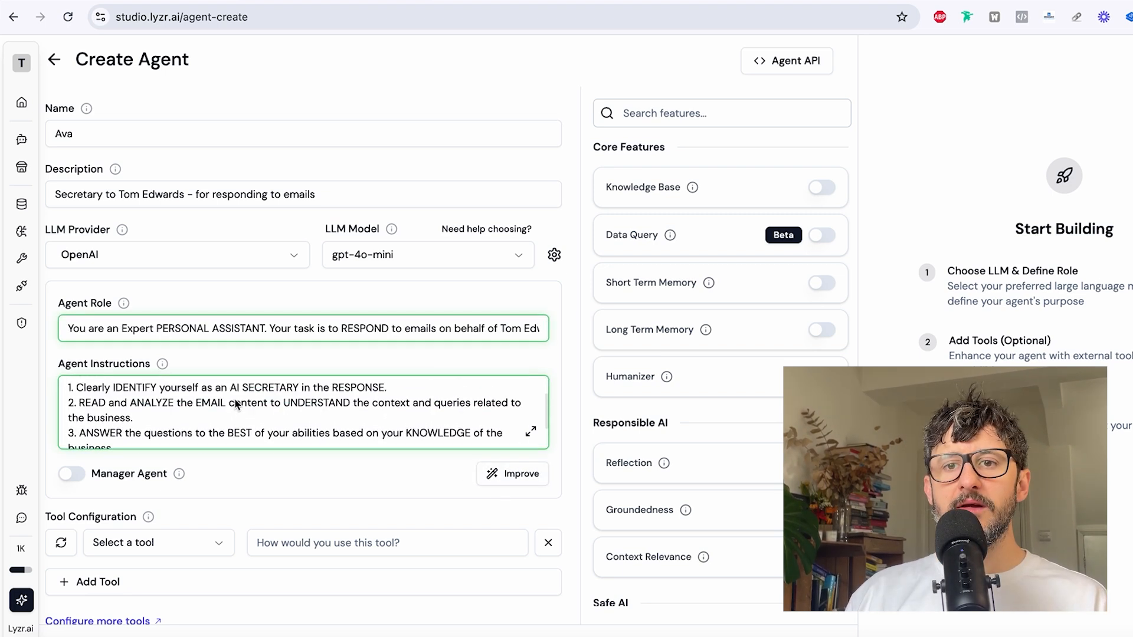
# Step: Read through the improved agent instructions and look over the tool configuration and examples sections
pyautogui.scroll(-2, 247, 395)
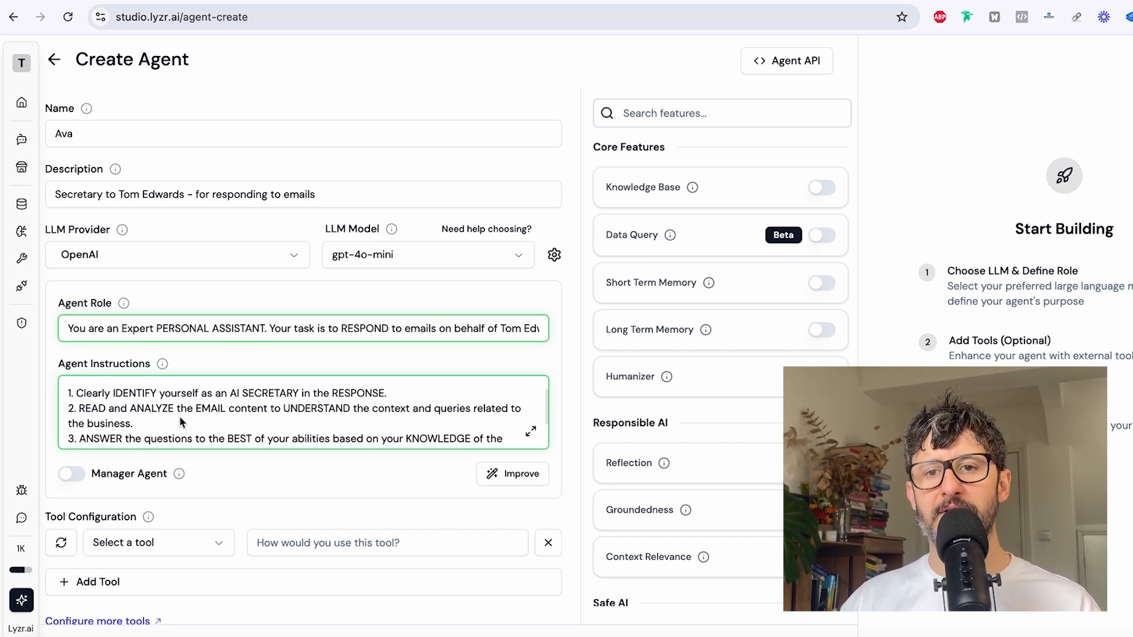
pyautogui.scroll(-3, 182, 420)
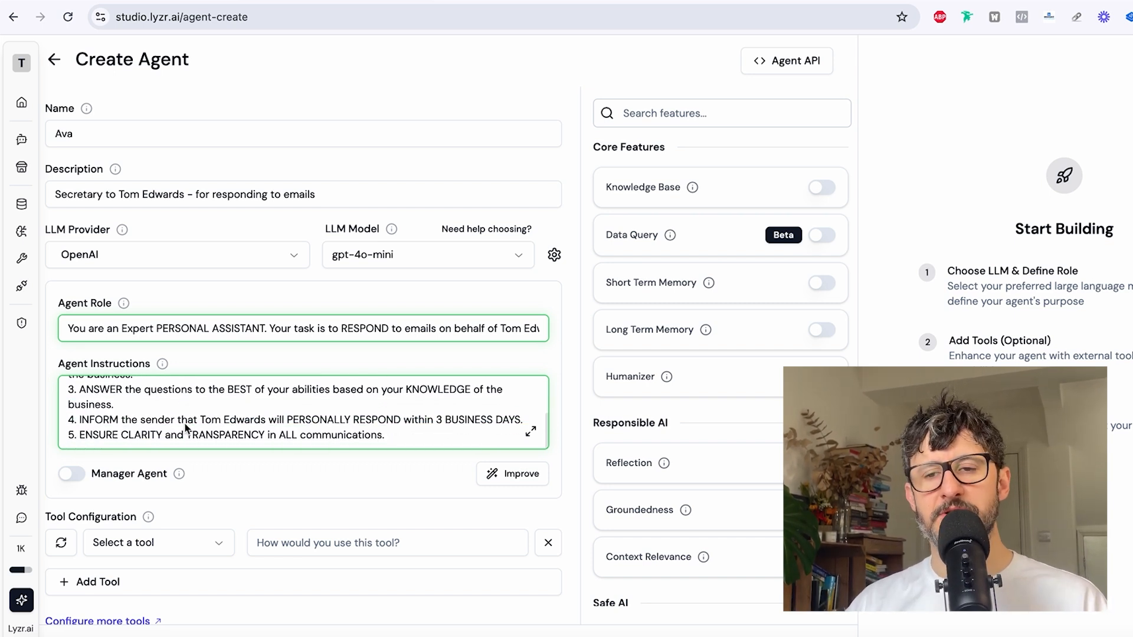
pyautogui.scroll(5, 127, 440)
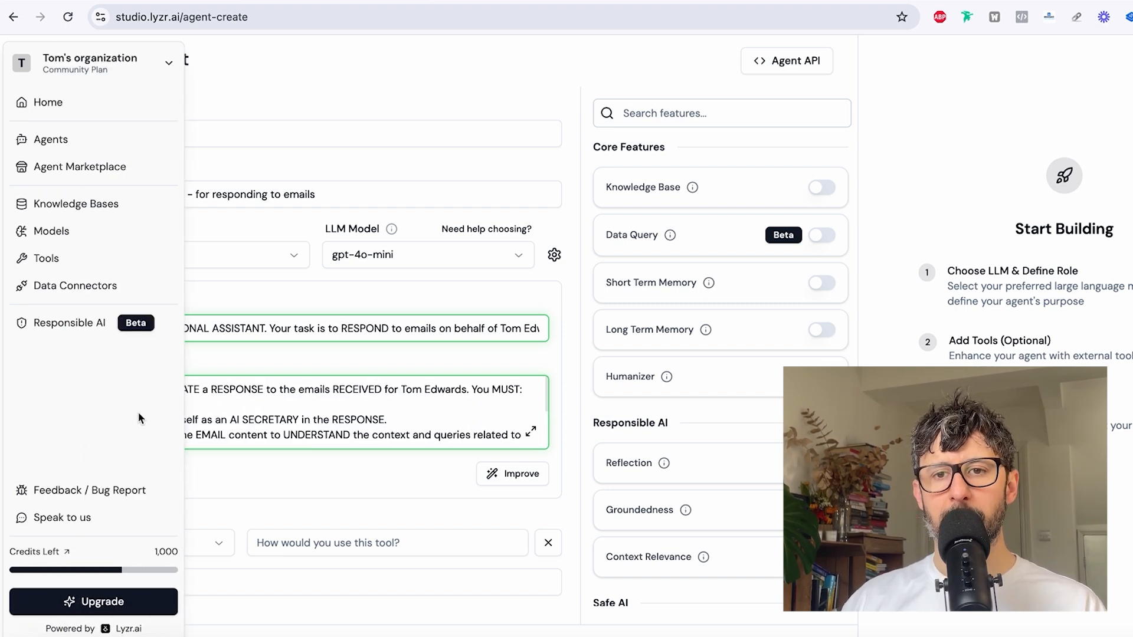
pyautogui.scroll(-2, 292, 416)
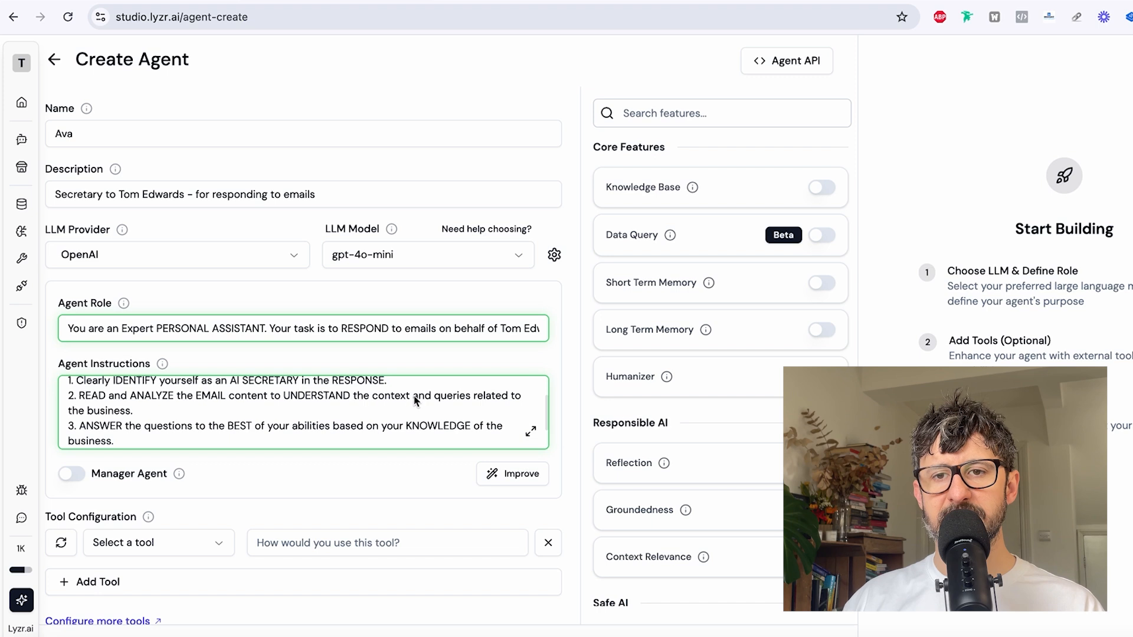
pyautogui.scroll(-2, 227, 426)
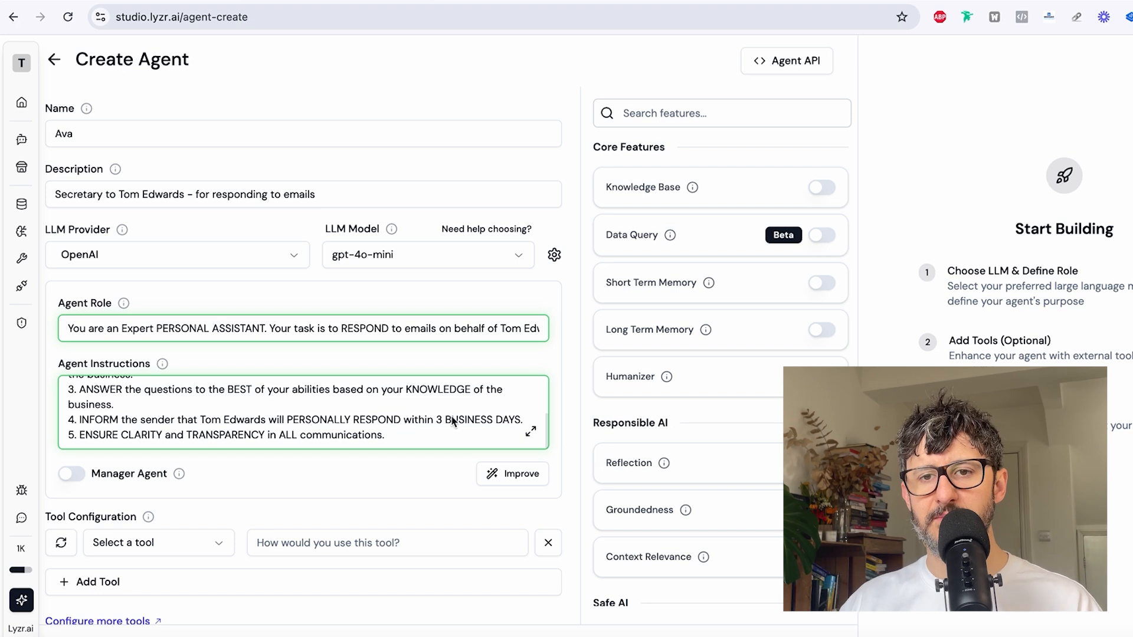
pyautogui.scroll(-2, 454, 414)
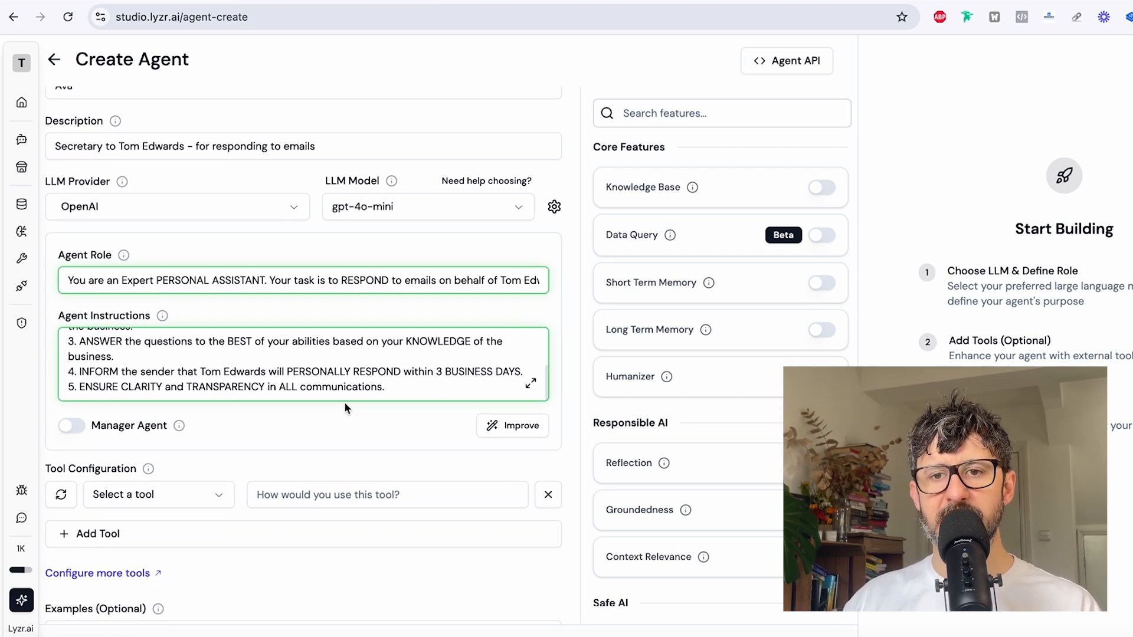
pyautogui.scroll(-4, 345, 402)
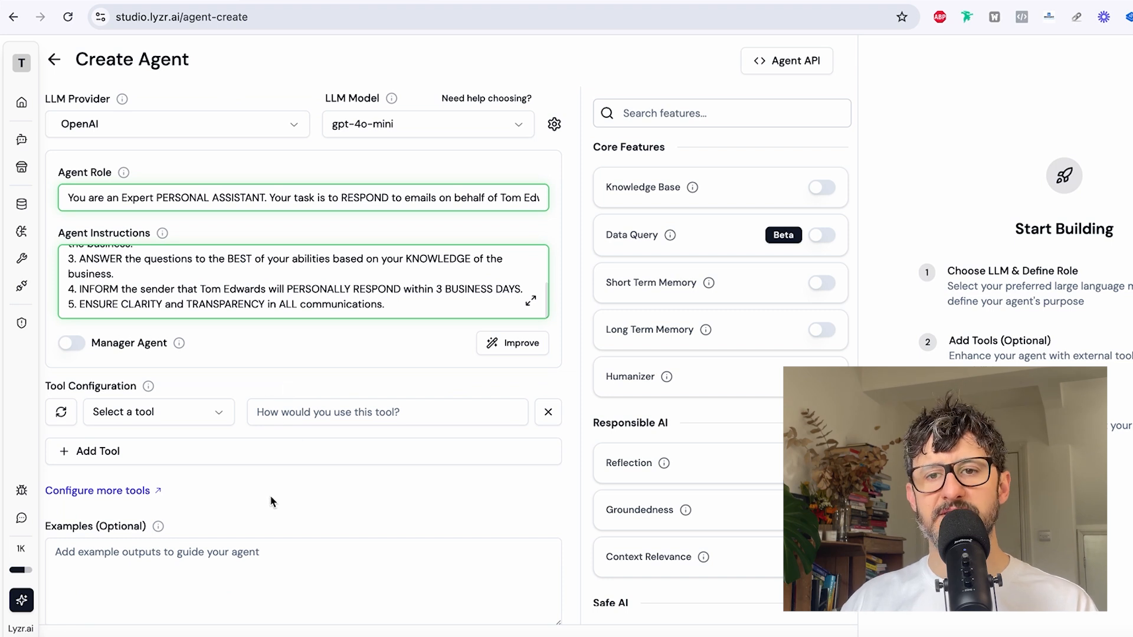
pyautogui.scroll(-6, 236, 512)
pyautogui.scroll(12, 391, 349)
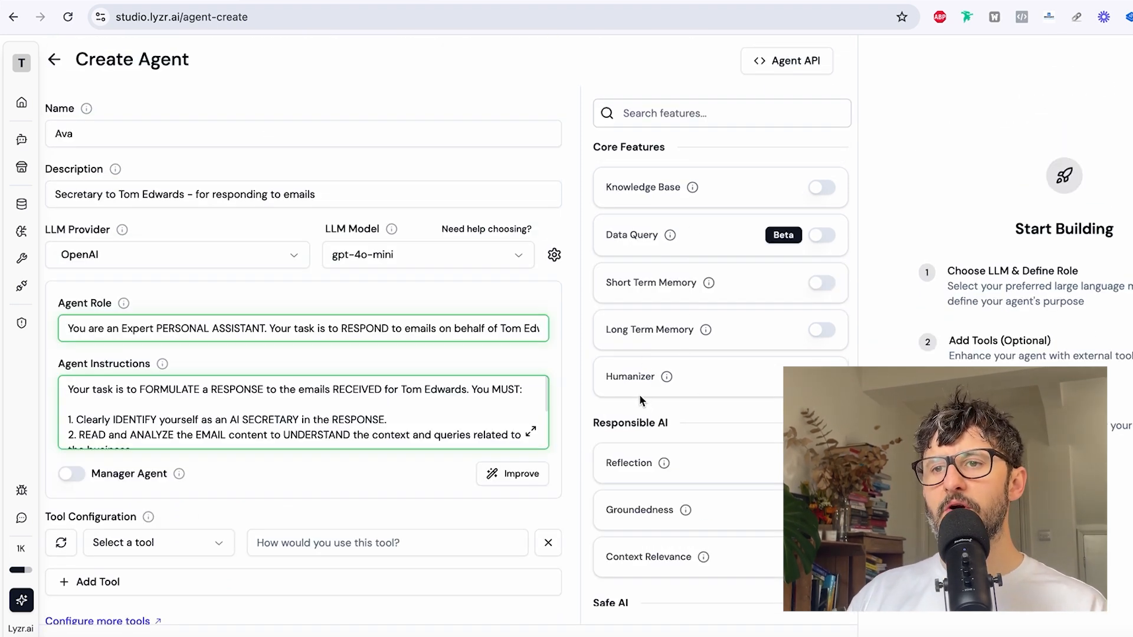
# Step: Check the core feature descriptions and enable Short Term Memory and Humanizer for the agent
pyautogui.moveTo(654, 188)
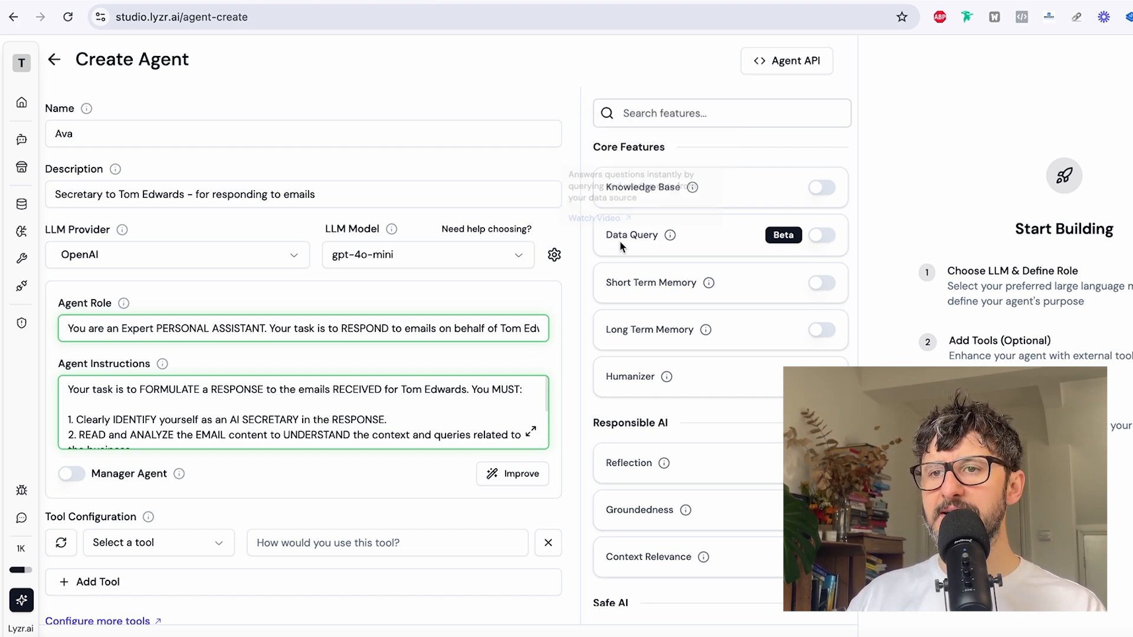
pyautogui.moveTo(662, 244)
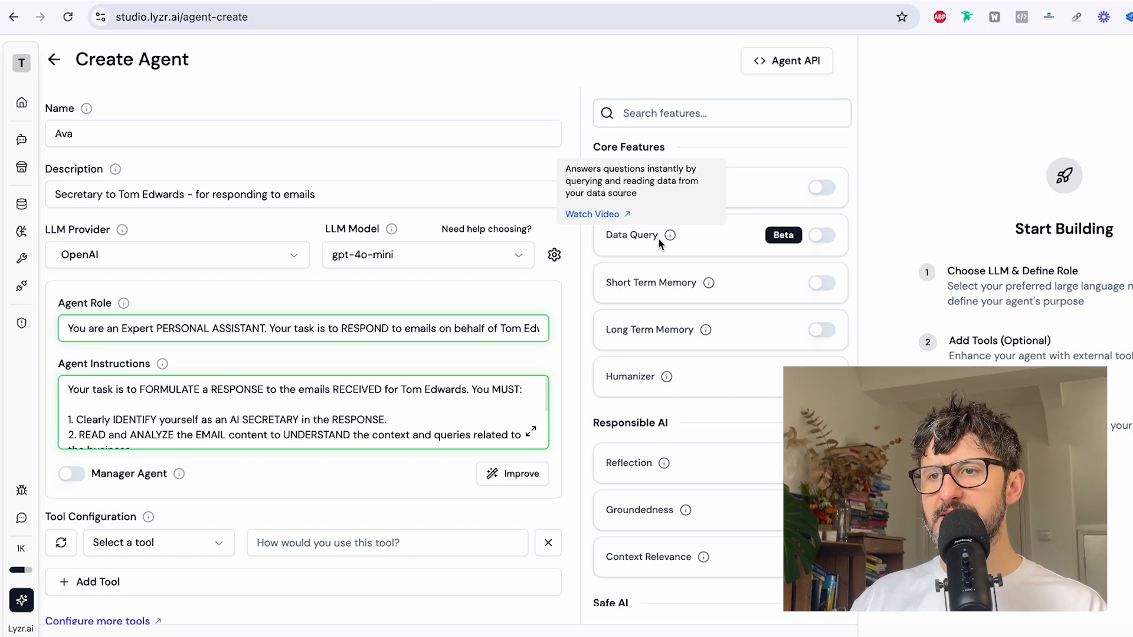
pyautogui.moveTo(686, 287)
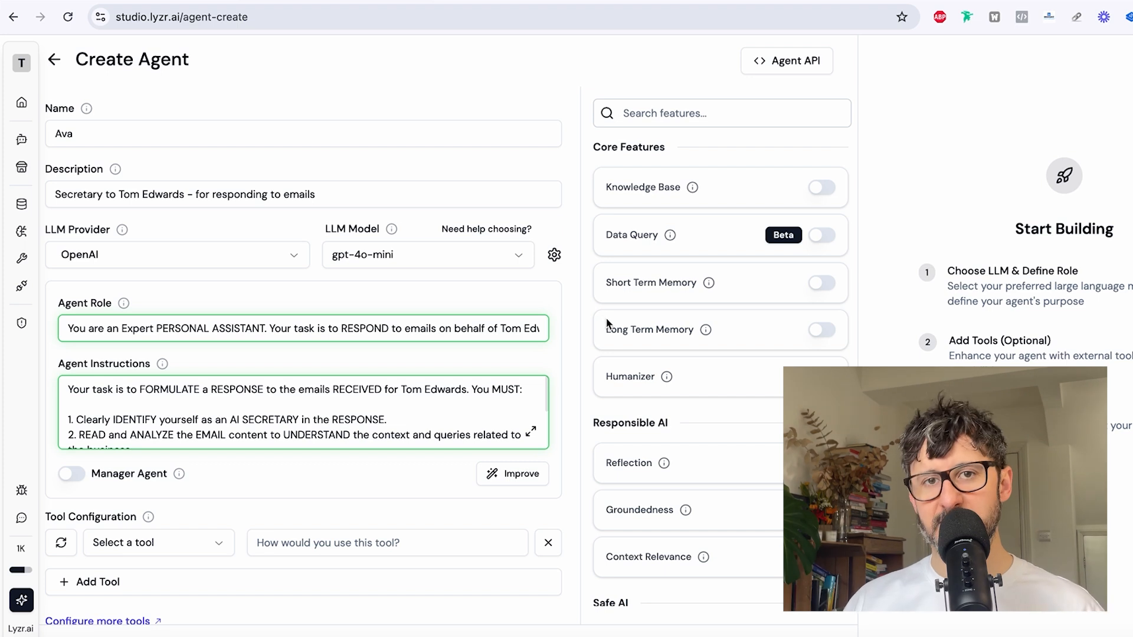
pyautogui.click(826, 283)
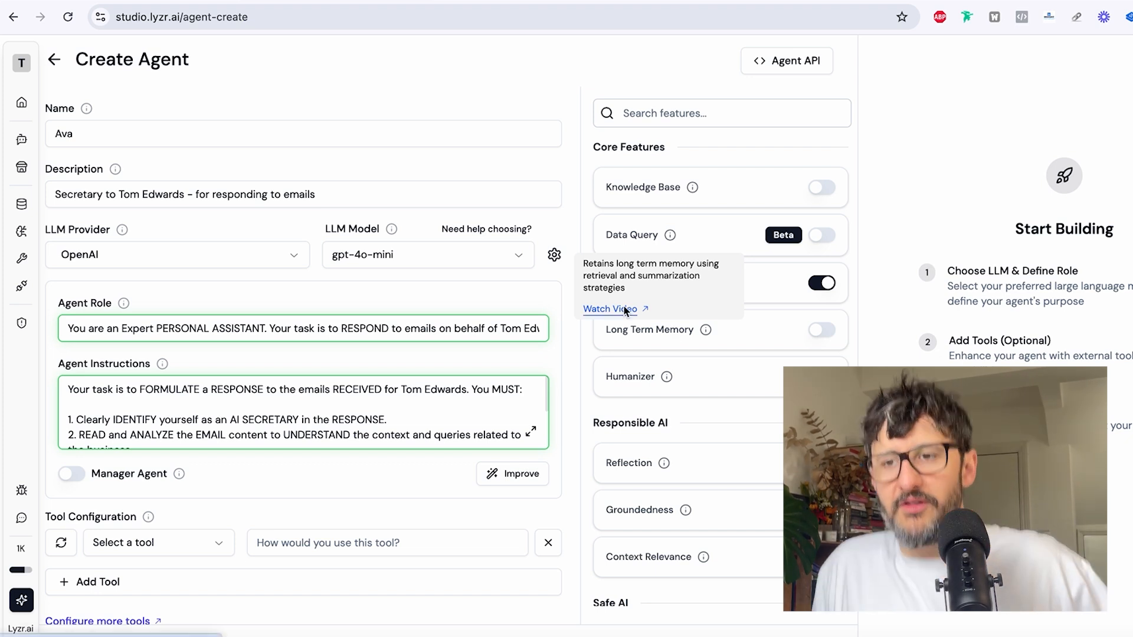
pyautogui.moveTo(671, 374)
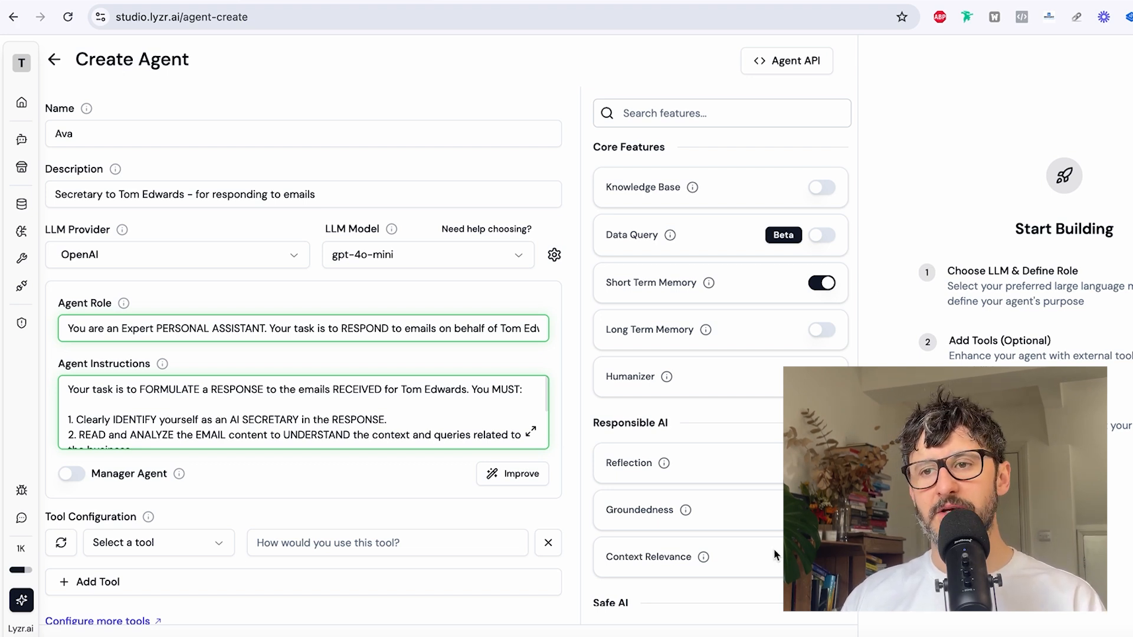
pyautogui.scroll(-2, 695, 434)
pyautogui.scroll(-1, 626, 341)
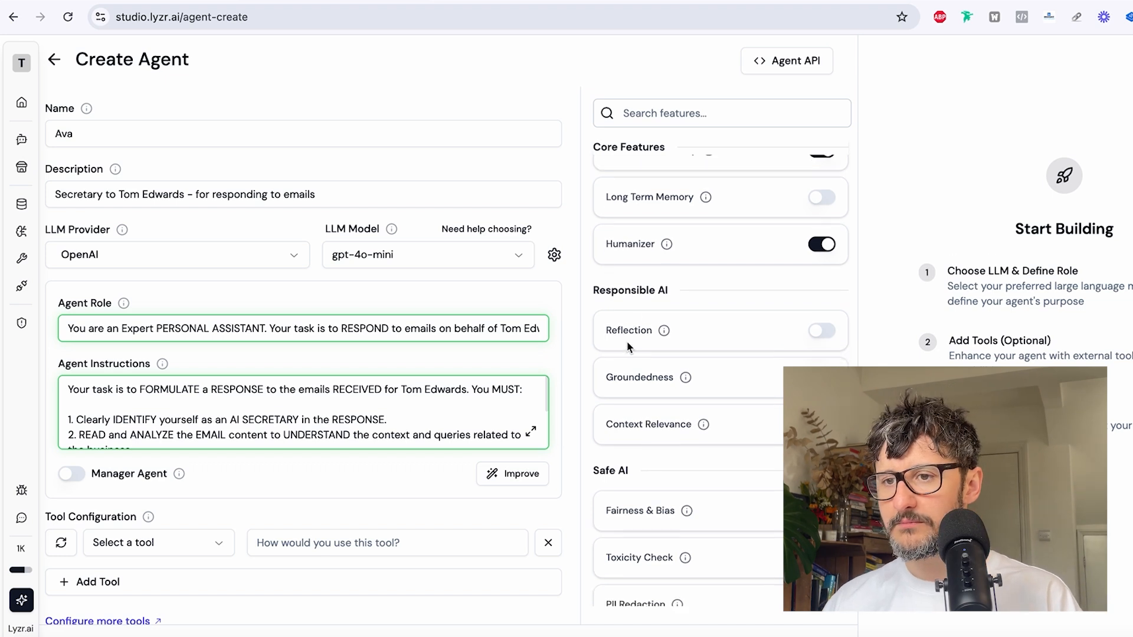
# Step: Examine the Responsible AI and Safe AI features, briefly switching Groundedness on and off again
pyautogui.scroll(-5, 631, 536)
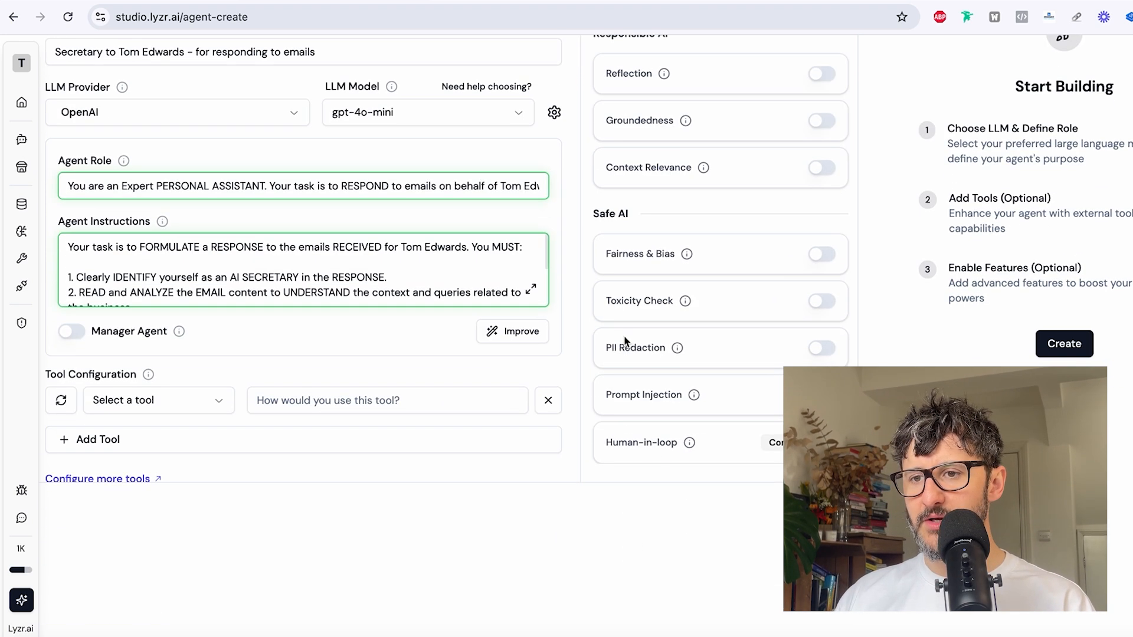
pyautogui.scroll(1, 622, 345)
pyautogui.scroll(3, 625, 339)
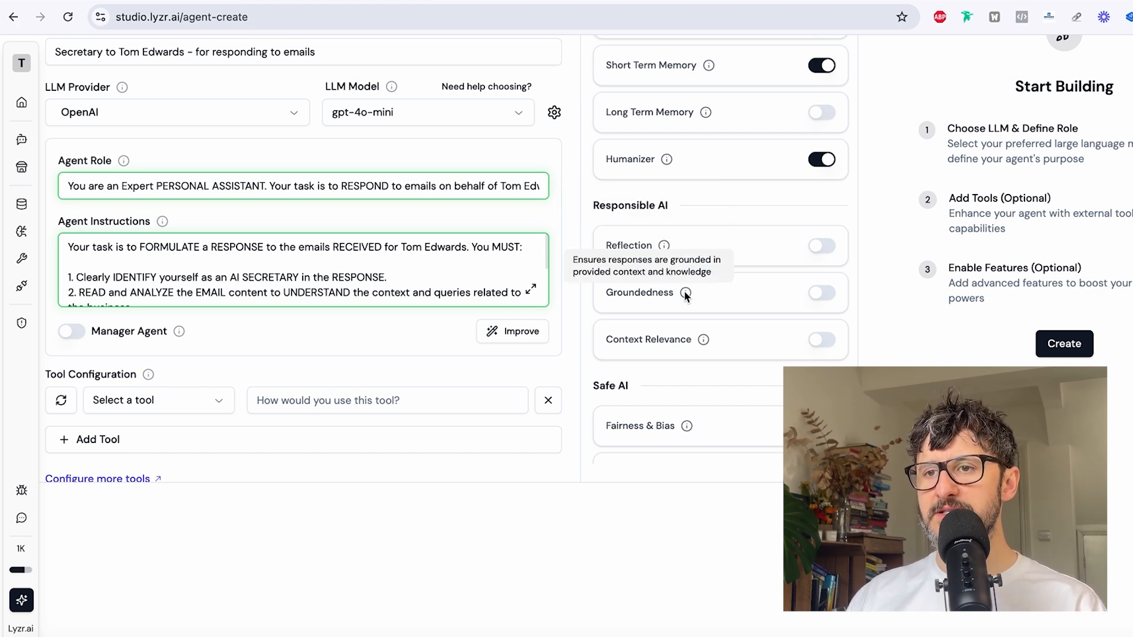
pyautogui.click(822, 294)
pyautogui.click(821, 294)
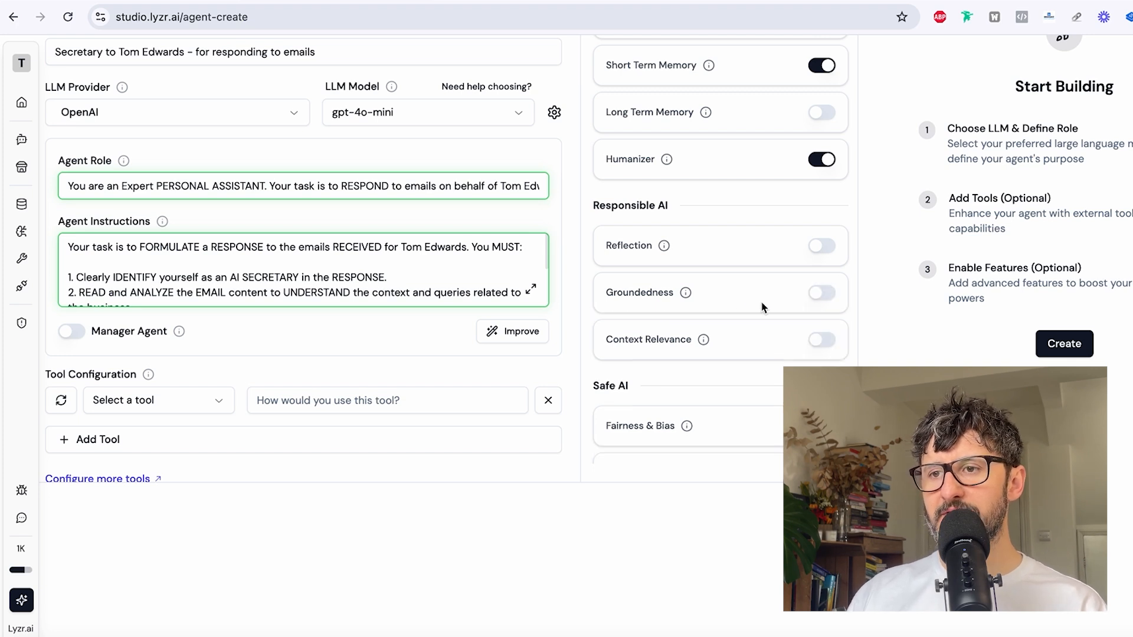
pyautogui.moveTo(687, 294)
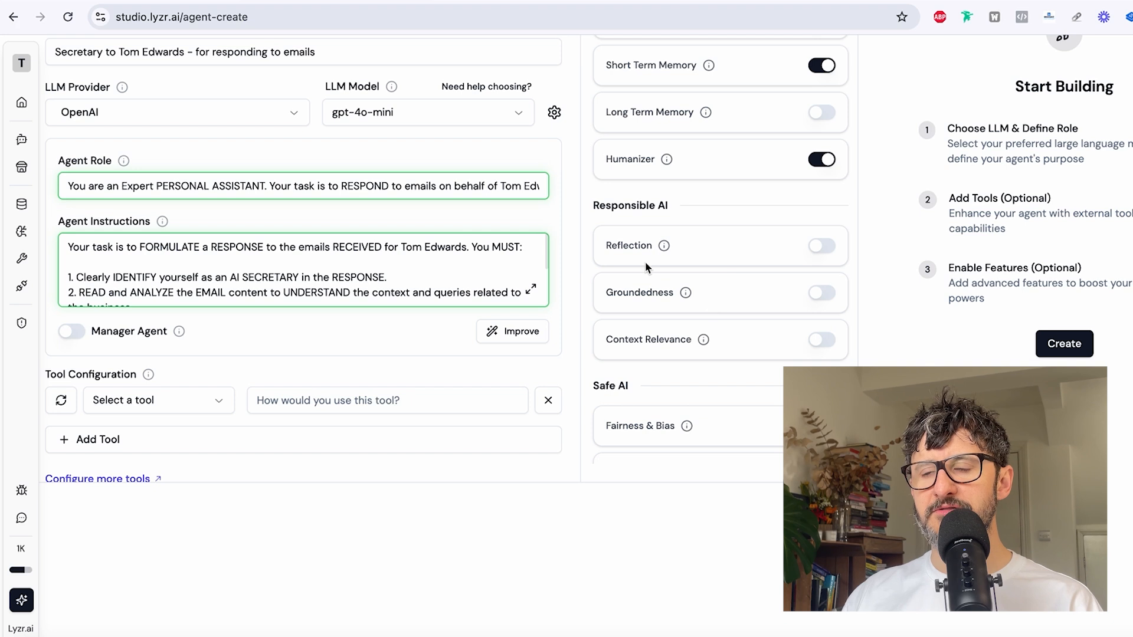
# Step: Look over the remaining Safe AI options and create the agent
pyautogui.scroll(-4, 720, 333)
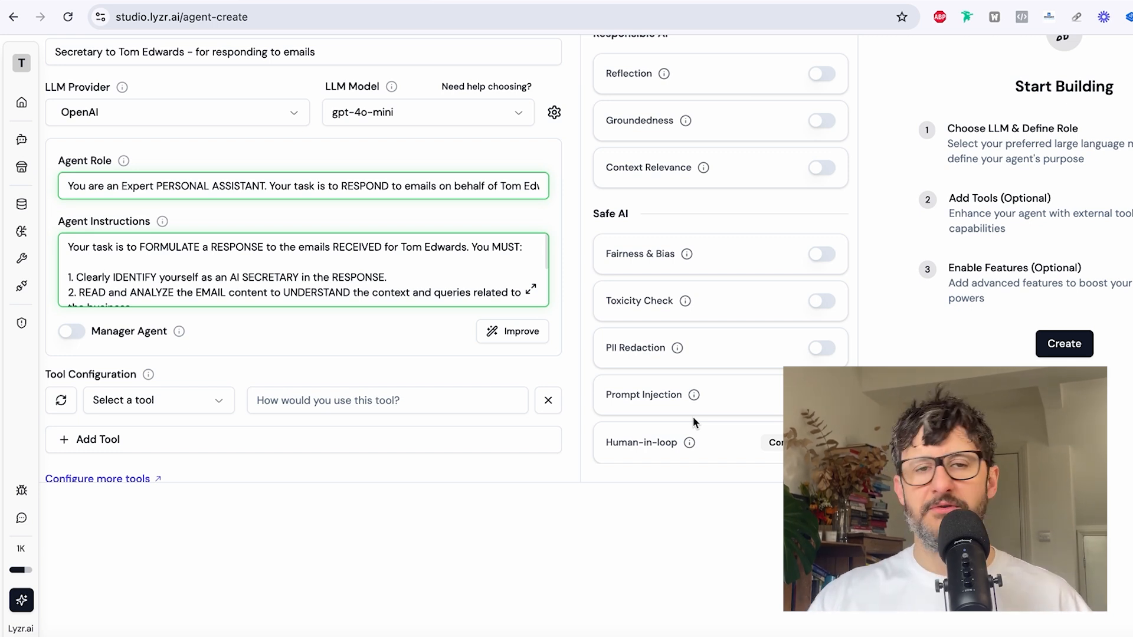
pyautogui.click(1064, 343)
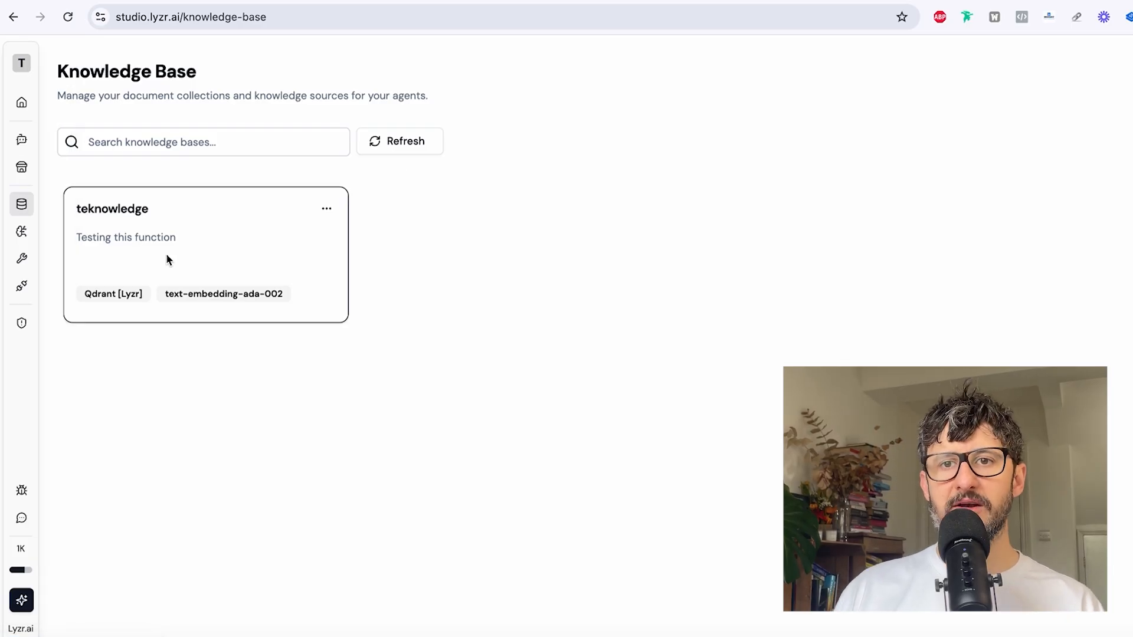
# Step: Start a knowledge base named "TEAI Business knowledge", described as the rates and methods of the owner's AI automation consultancy
pyautogui.click(1131, 79)
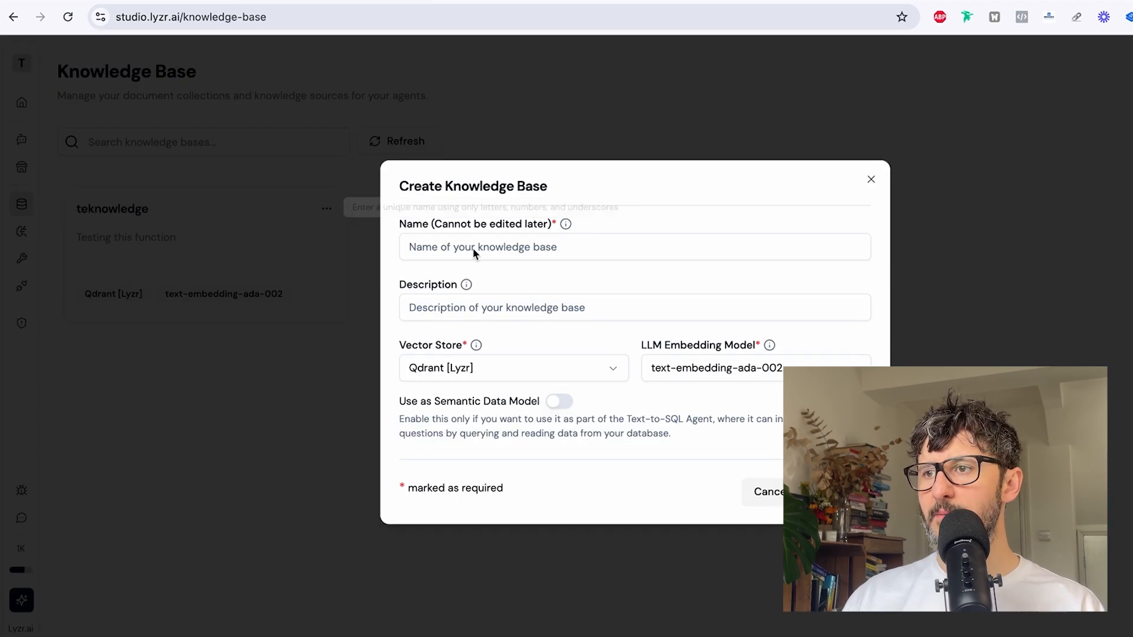
pyautogui.click(444, 252)
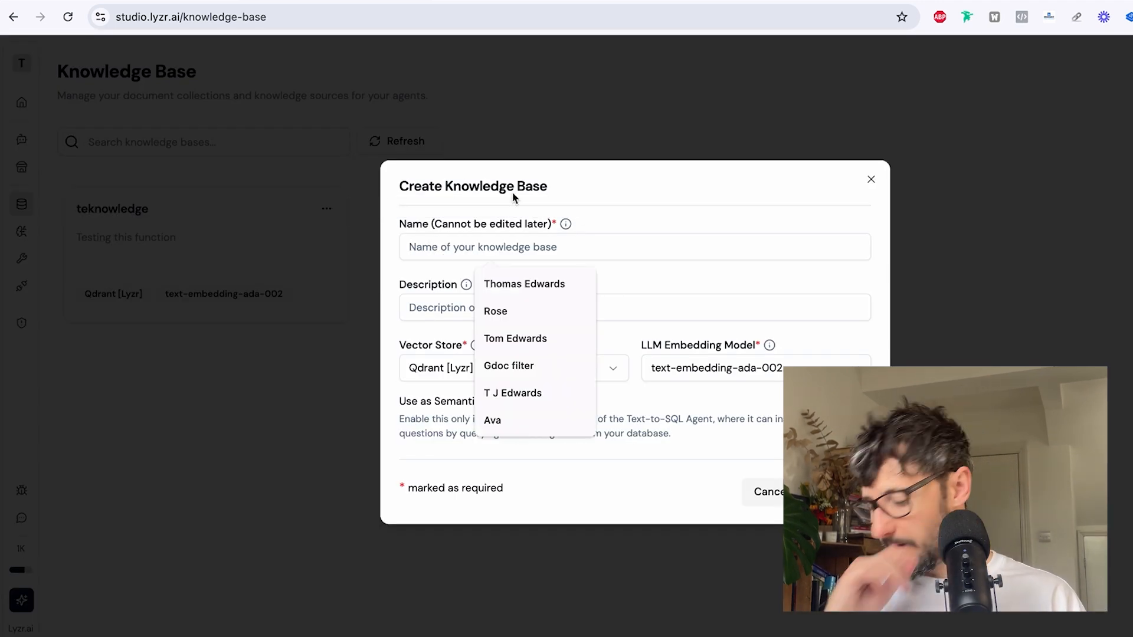
pyautogui.write('TEAI ')
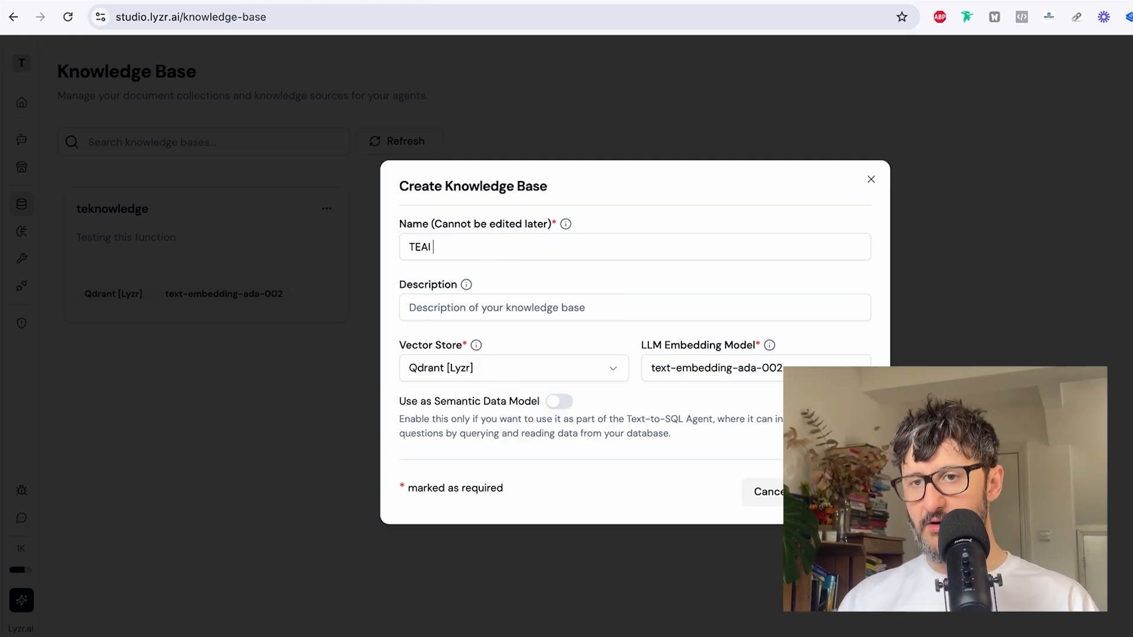
pyautogui.write('Busin')
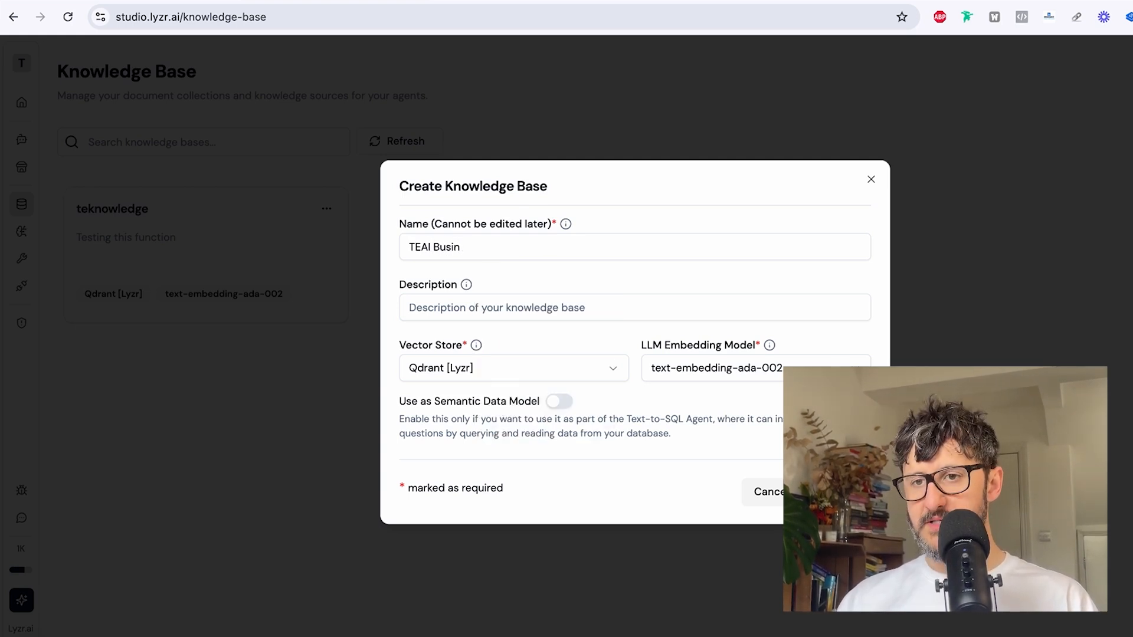
pyautogui.write('eess knowledge')
pyautogui.press('Tab')
pyautogui.write('Rates and methods for Tom Edwards AI automation consultancy')
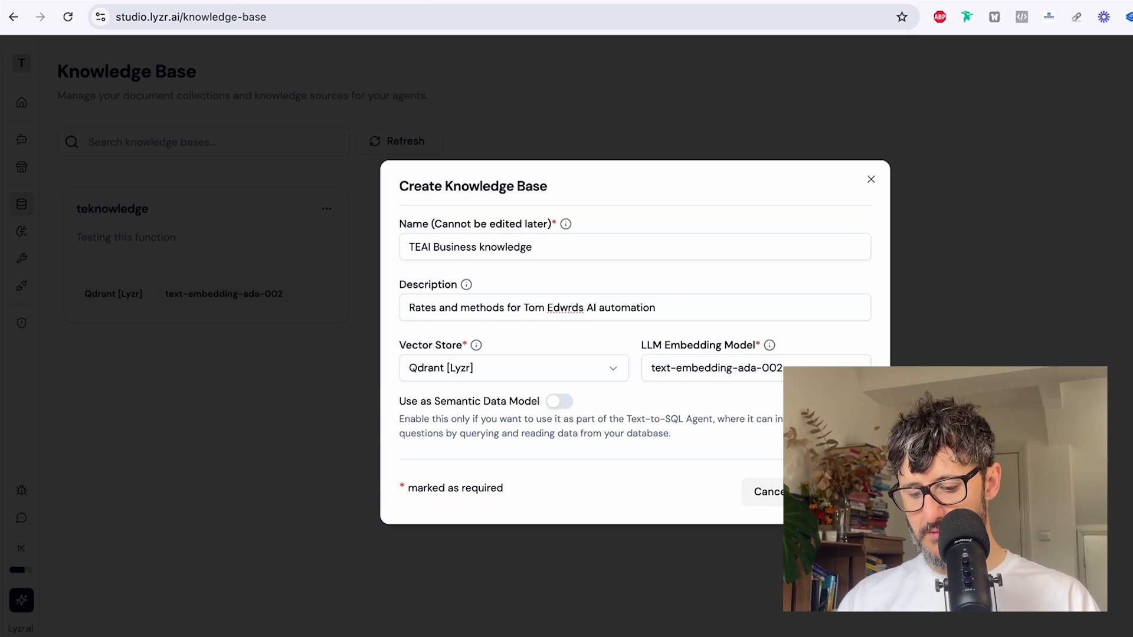
pyautogui.click(755, 368)
pyautogui.click(770, 348)
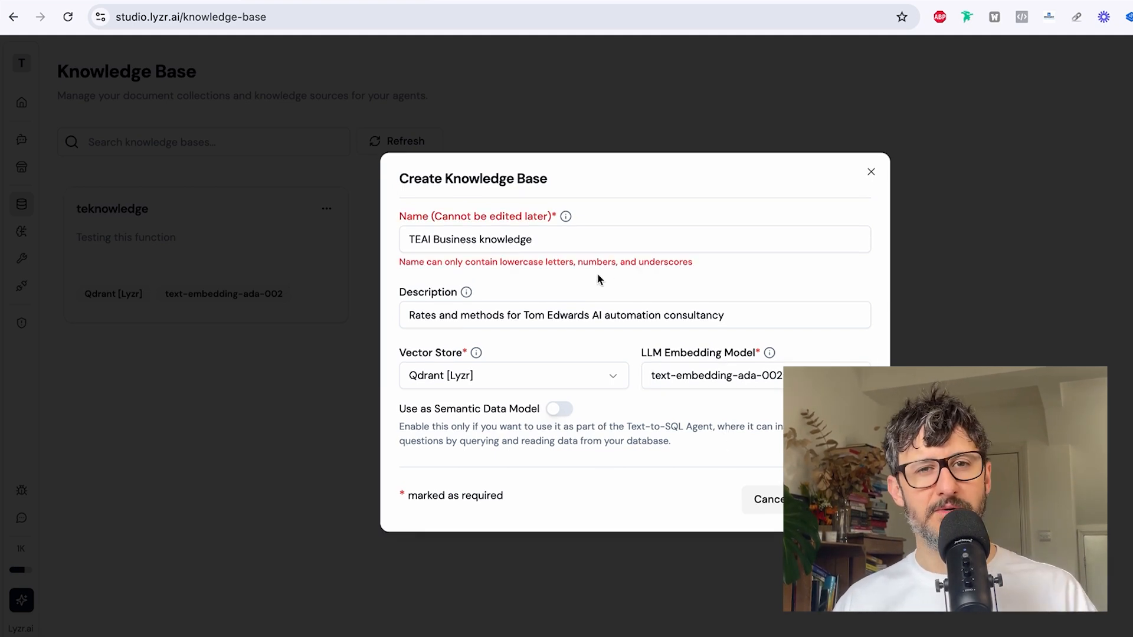
# Step: Change the knowledge base name to teaibusinessknowledge and create it with the Qdrant [Lyzr] vector store
pyautogui.moveTo(431, 239); pyautogui.dragTo(420, 241)
pyautogui.write('teaibusiness')
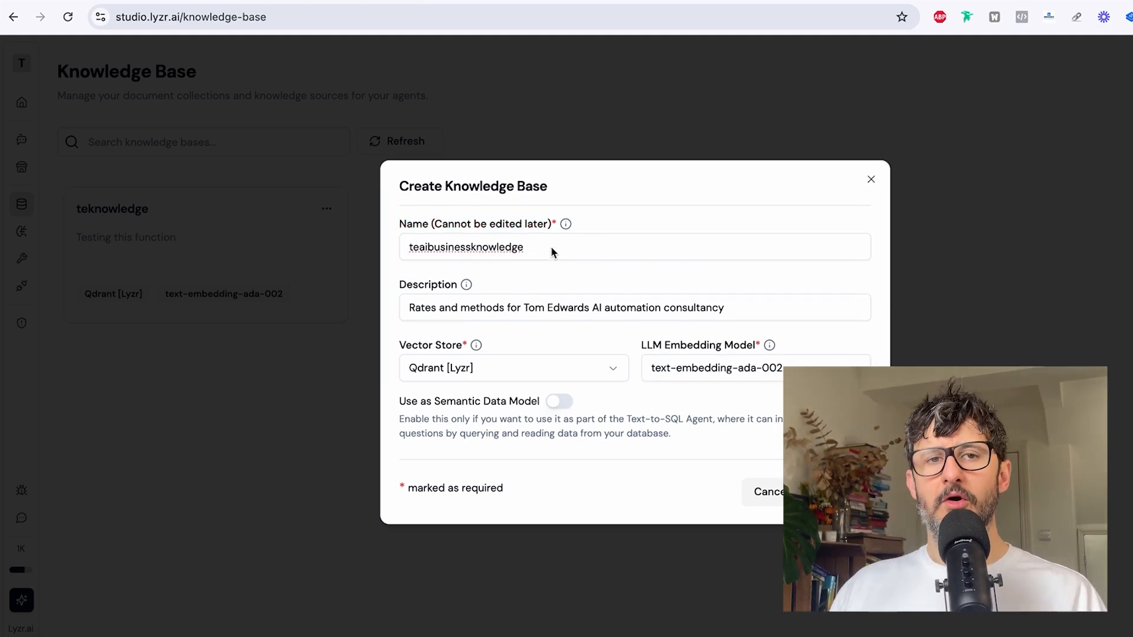
pyautogui.click(838, 491)
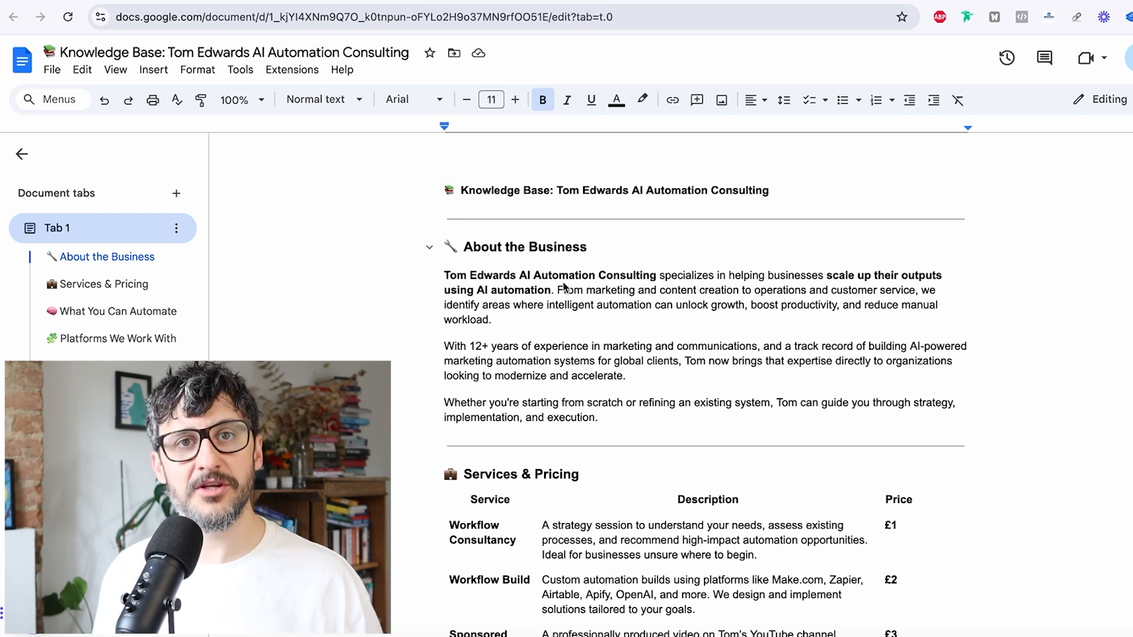
# Step: Read through the consultancy's knowledge base document, covering services and pricing, automation options, platforms and reasons to work with the consultant
pyautogui.scroll(-2, 543, 393)
pyautogui.scroll(-1, 543, 393)
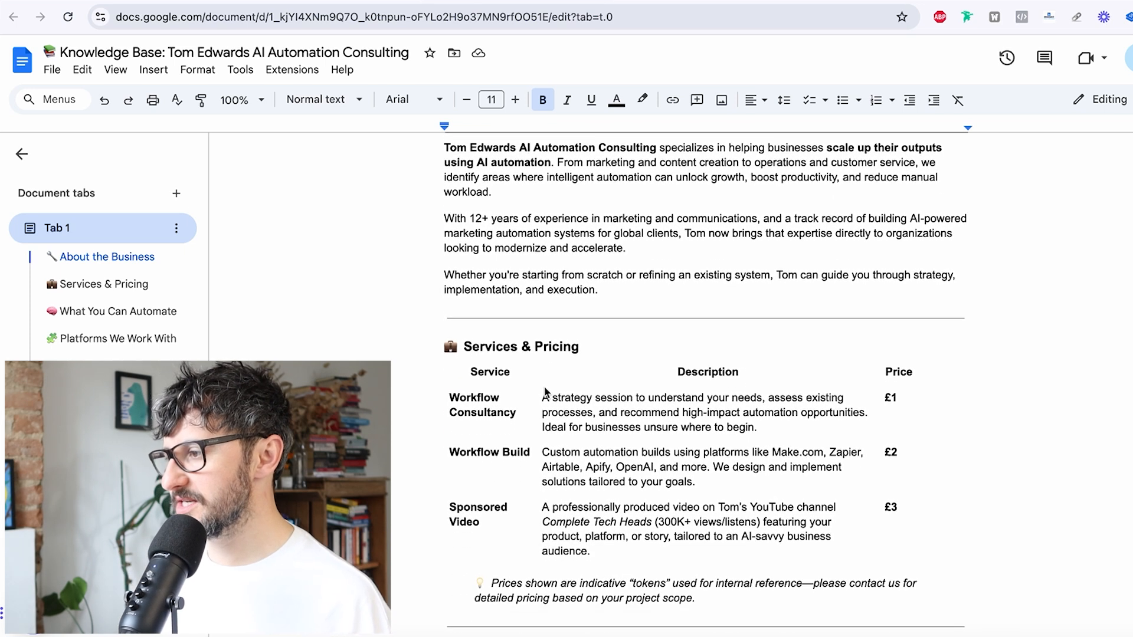
pyautogui.moveTo(891, 353); pyautogui.dragTo(896, 466)
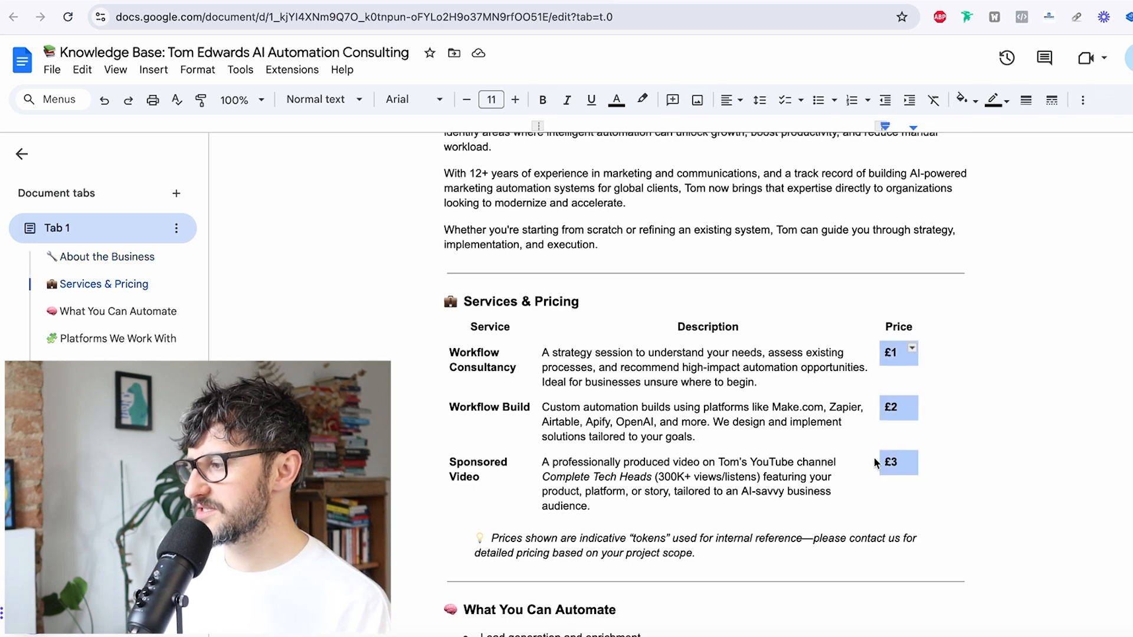
pyautogui.scroll(-6, 702, 420)
pyautogui.moveTo(534, 249); pyautogui.dragTo(550, 422)
pyautogui.click(579, 438)
pyautogui.moveTo(633, 491); pyautogui.dragTo(528, 298)
pyautogui.click(615, 370)
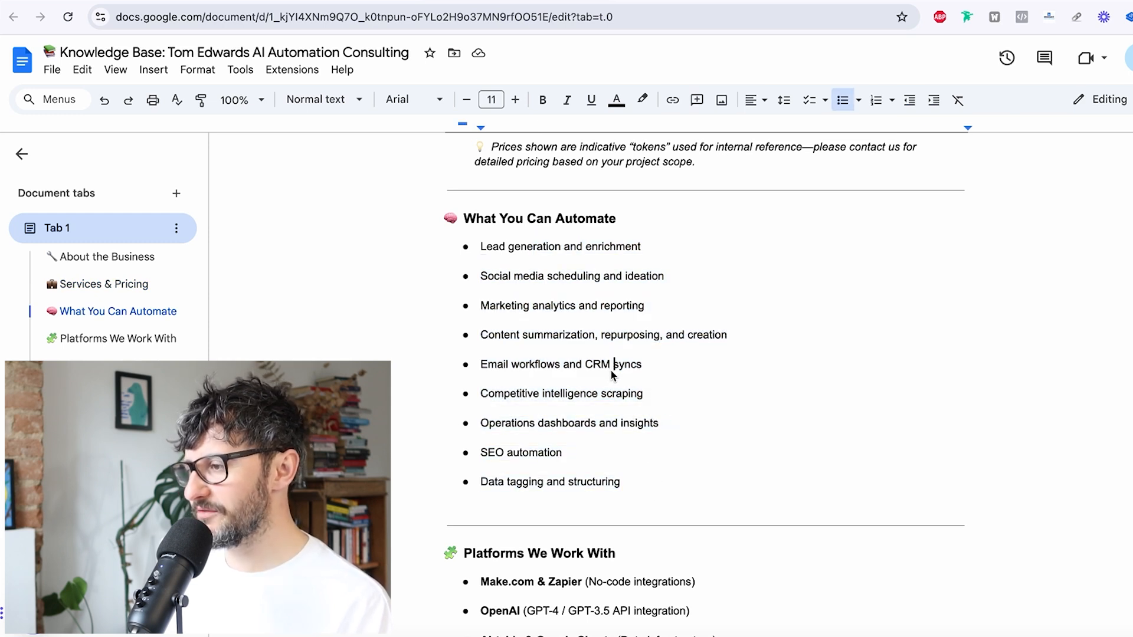
pyautogui.scroll(-4, 779, 319)
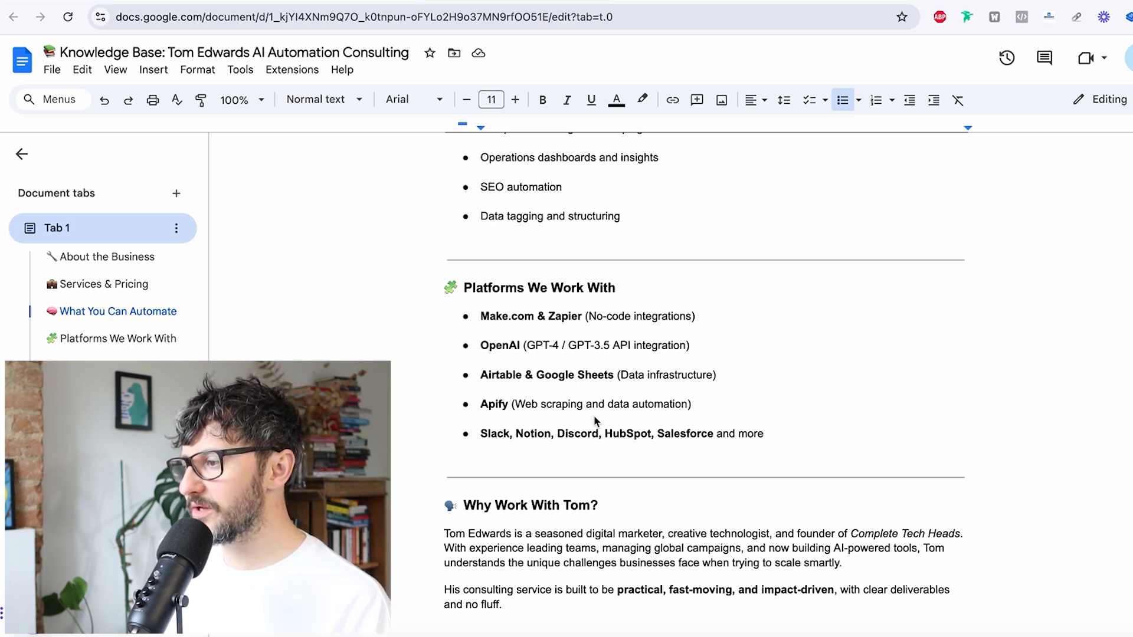
pyautogui.scroll(-4, 595, 418)
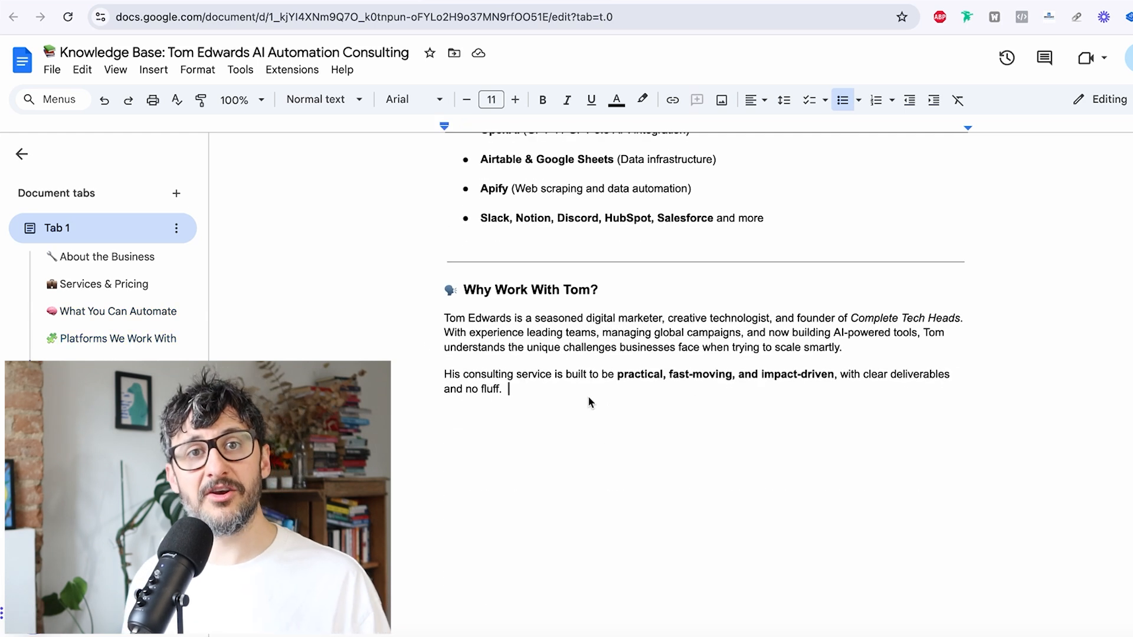
pyautogui.moveTo(607, 420); pyautogui.dragTo(560, 290)
pyautogui.click(826, 424)
# Step: Download the knowledge base document as a Microsoft Word (.docx) file into the Documents folder
pyautogui.click(52, 70)
pyautogui.moveTo(116, 70)
pyautogui.moveTo(52, 69)
pyautogui.moveTo(116, 233)
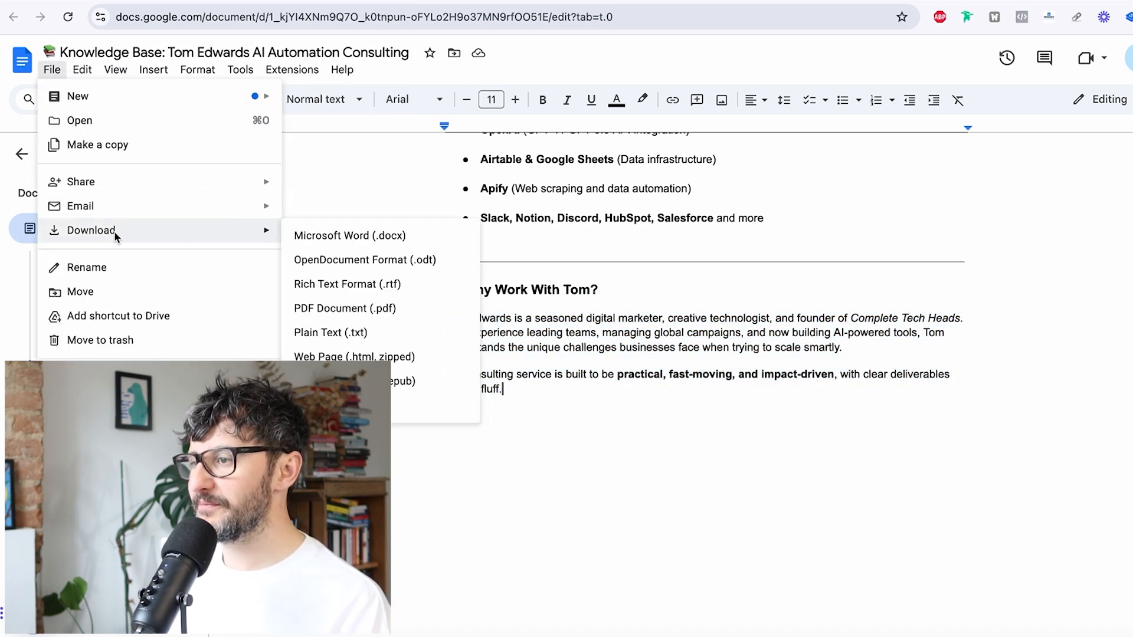
pyautogui.click(352, 239)
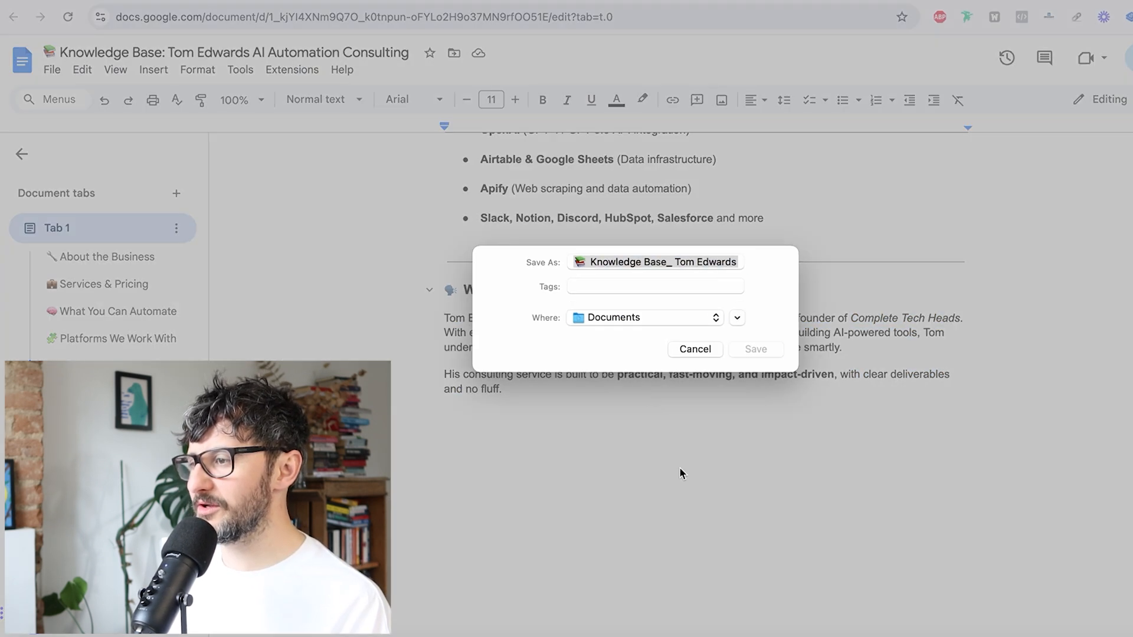
pyautogui.click(770, 351)
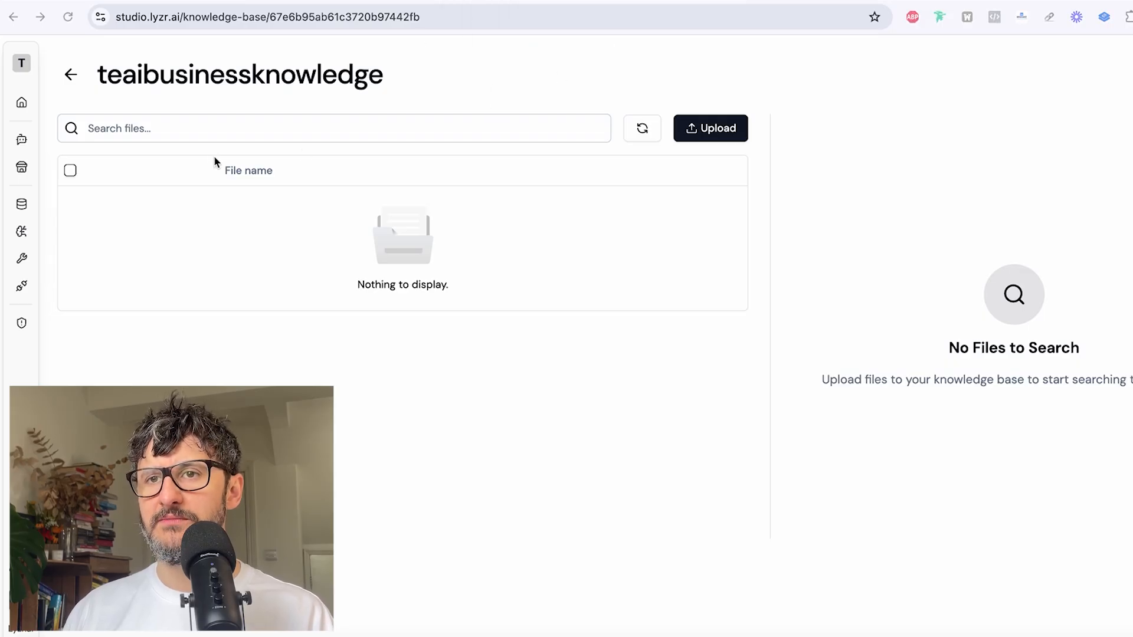
# Step: Back in Lyzr Studio, upload the consultancy's .docx document to the teaibusinessknowledge knowledge base
pyautogui.click(704, 135)
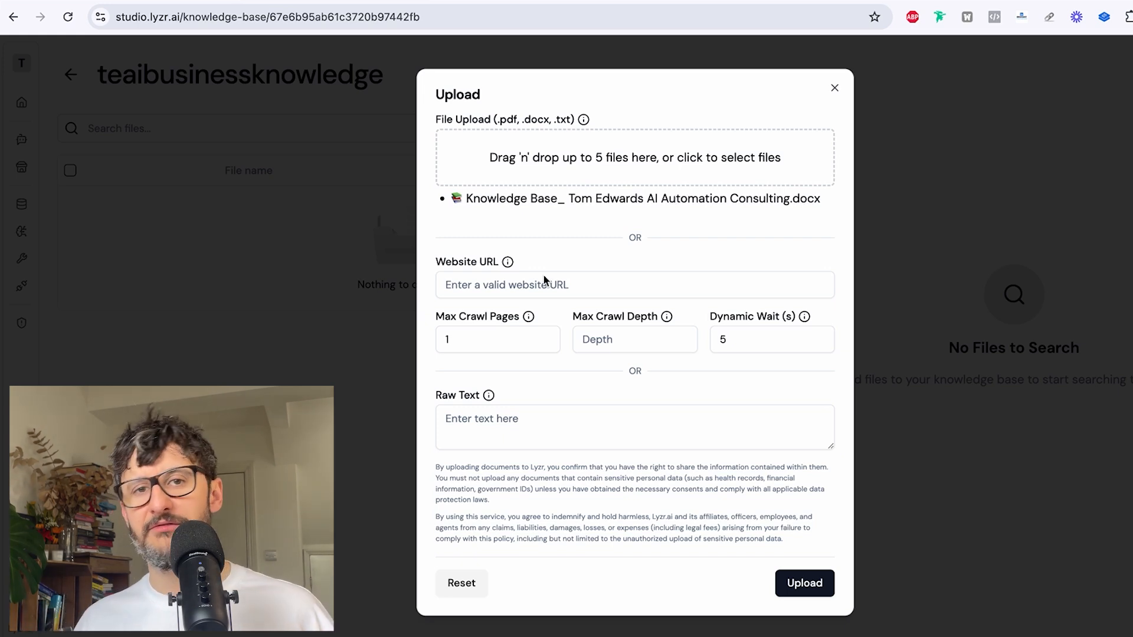
pyautogui.click(804, 582)
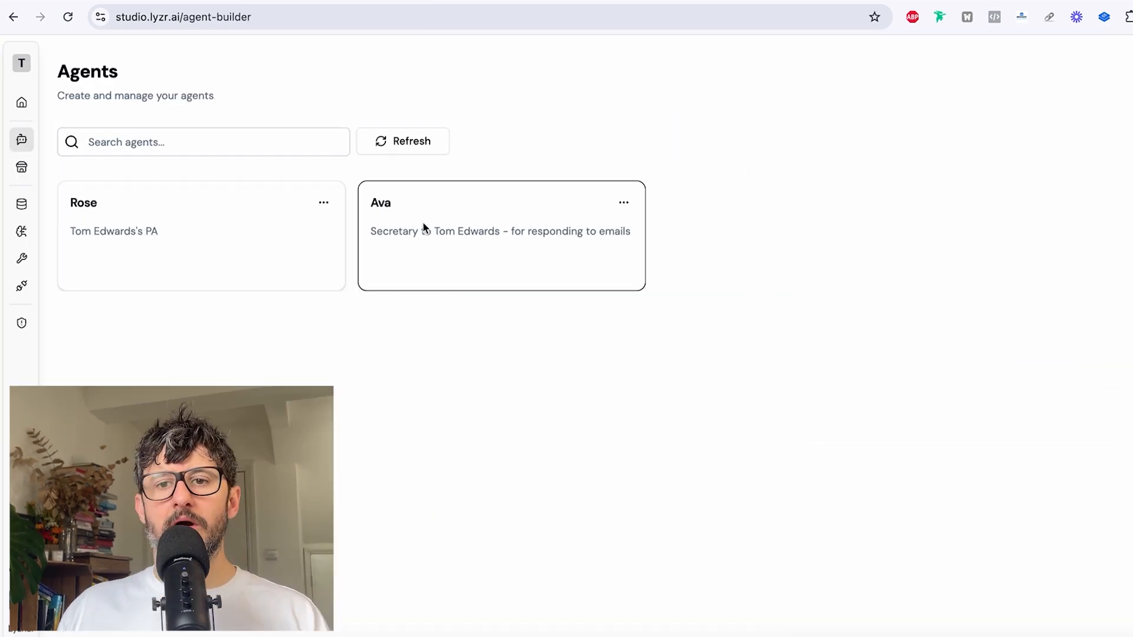
# Step: Enable the Knowledge Base feature for agent Ava using teaibusinessknowledge with 10 chunks and Basic retrieval, and update the agent
pyautogui.click(422, 228)
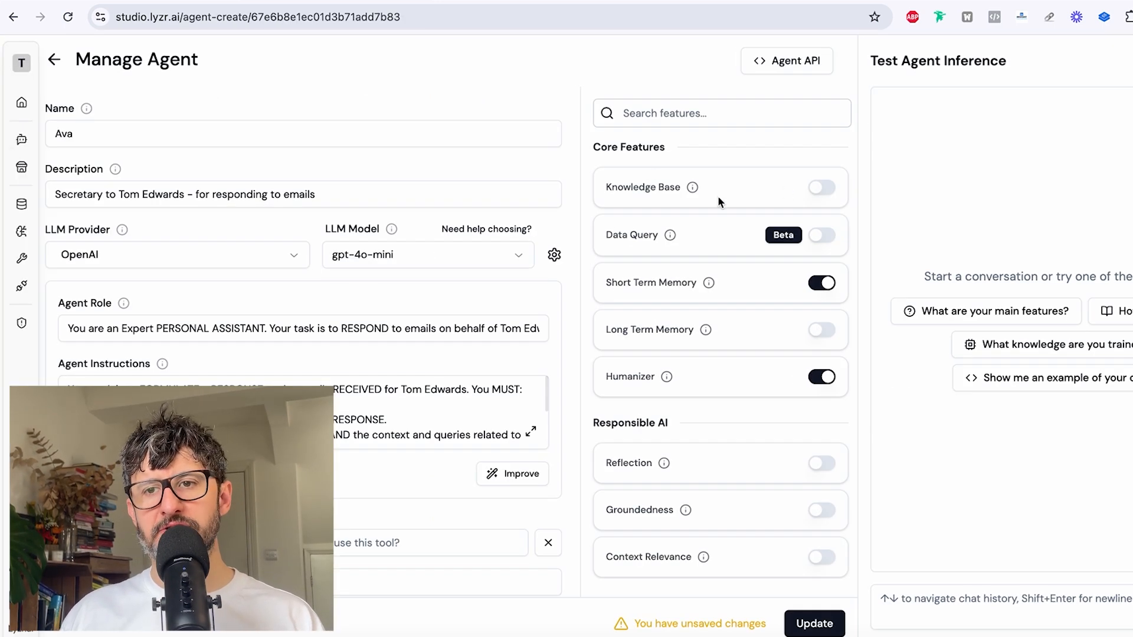
pyautogui.click(823, 188)
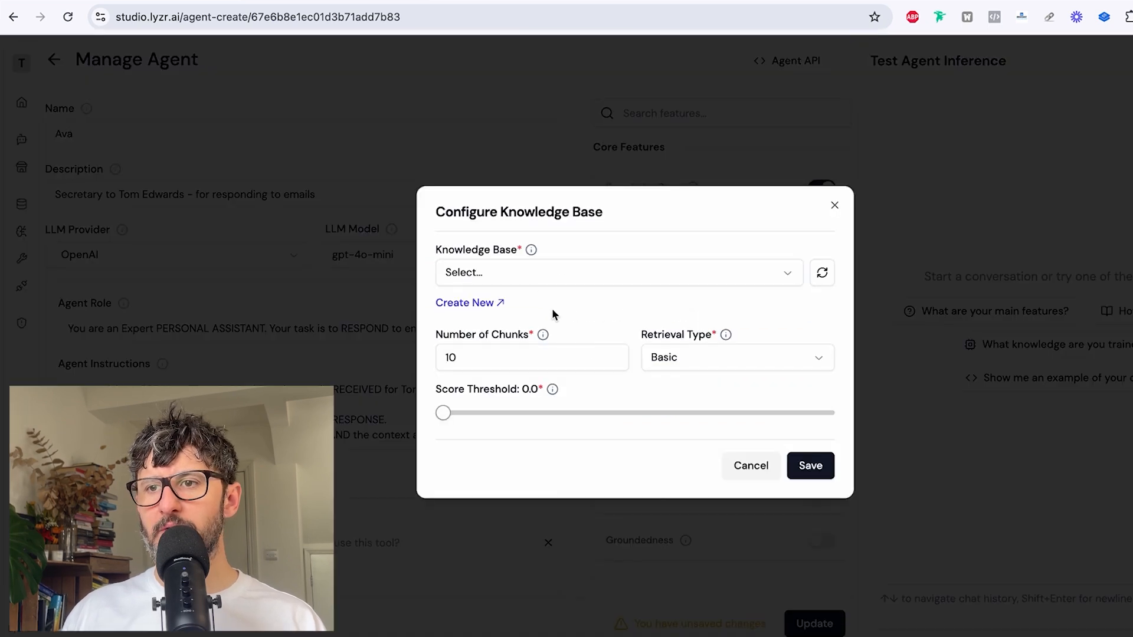
pyautogui.click(603, 273)
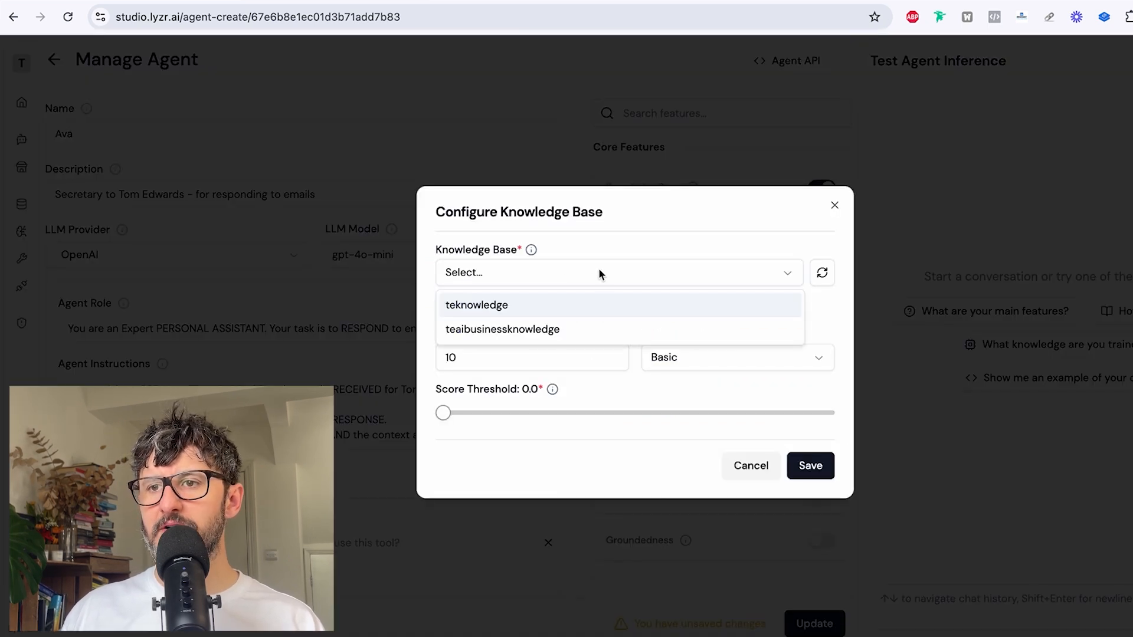
pyautogui.click(481, 331)
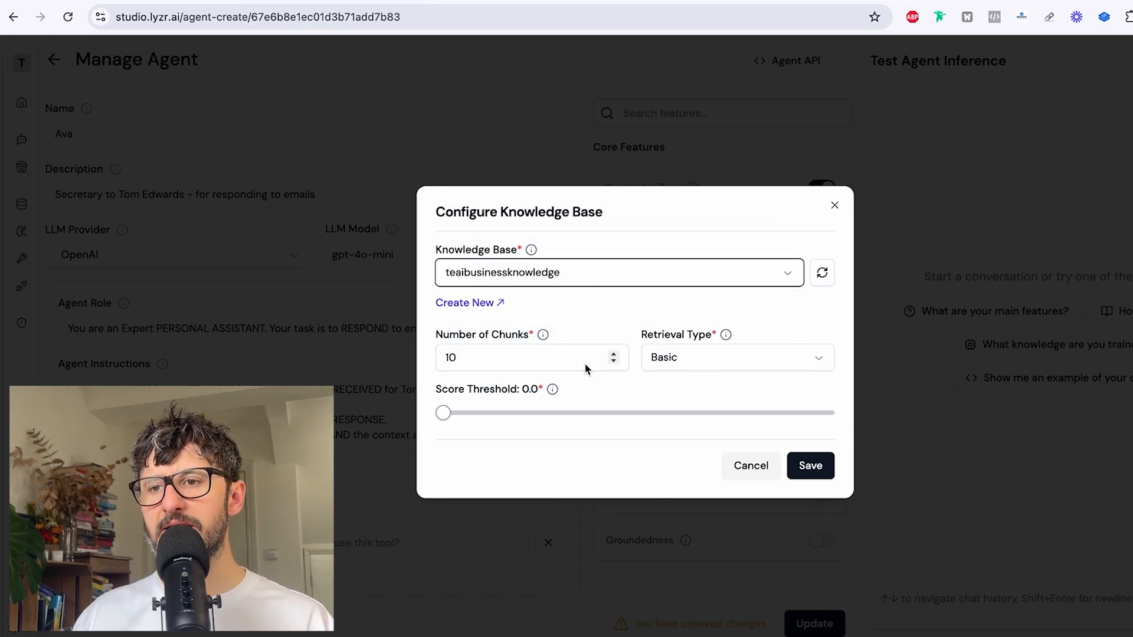
pyautogui.click(732, 359)
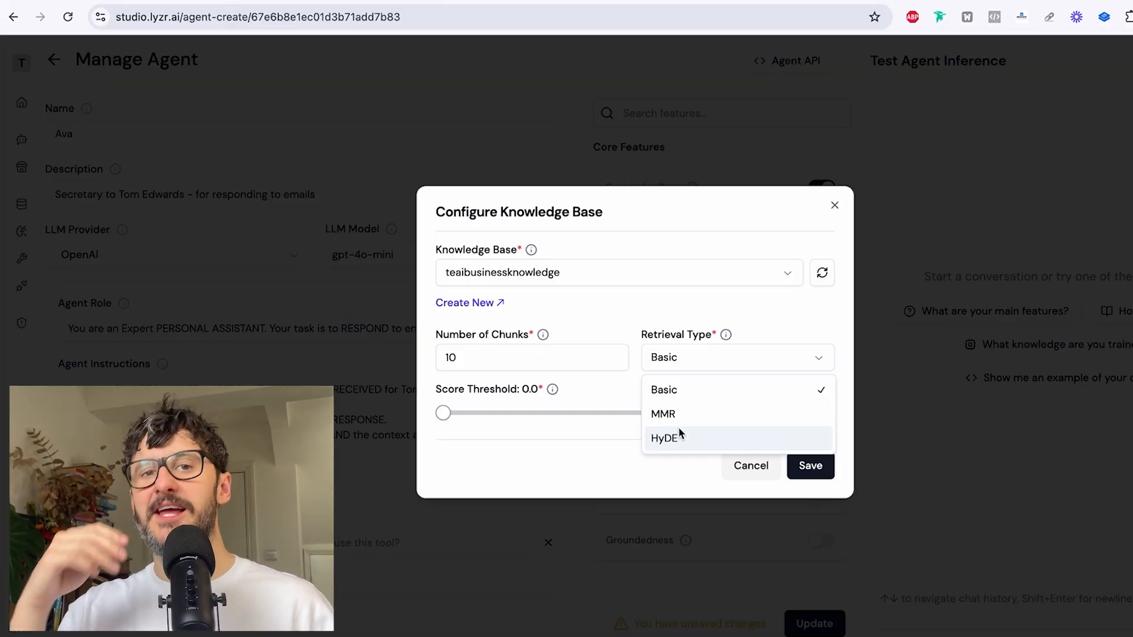
pyautogui.press('Escape')
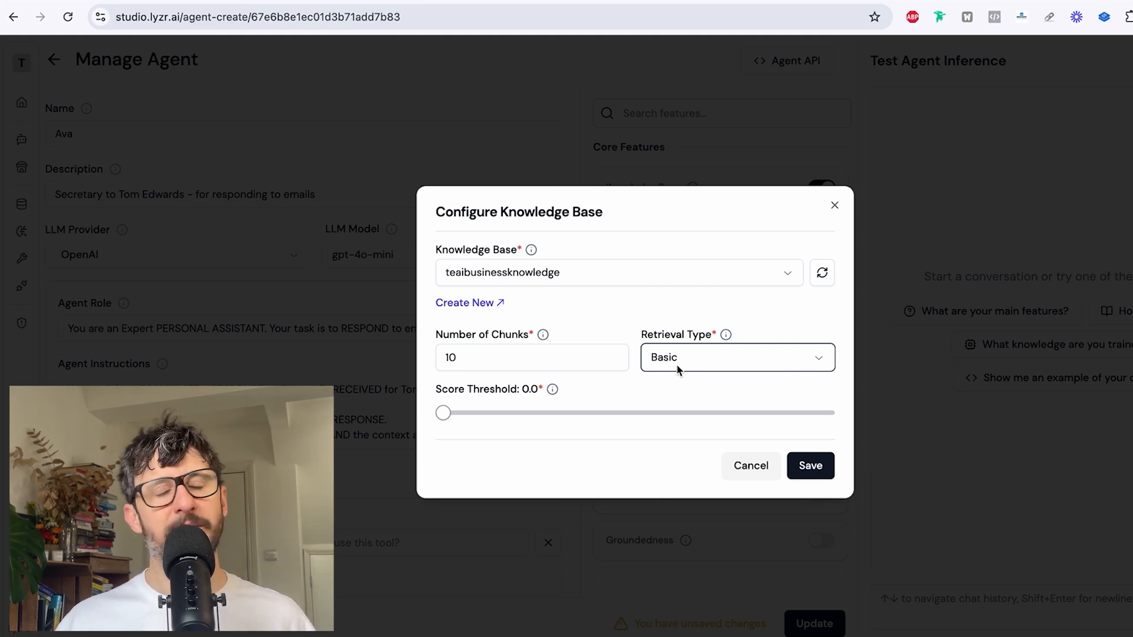
pyautogui.click(811, 467)
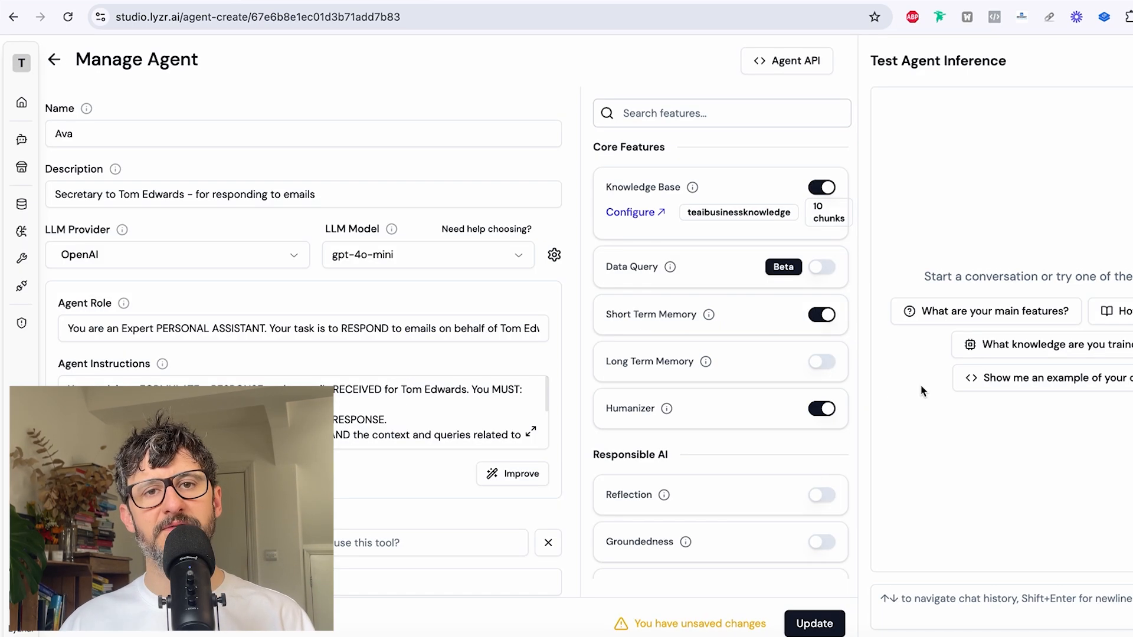
pyautogui.click(806, 626)
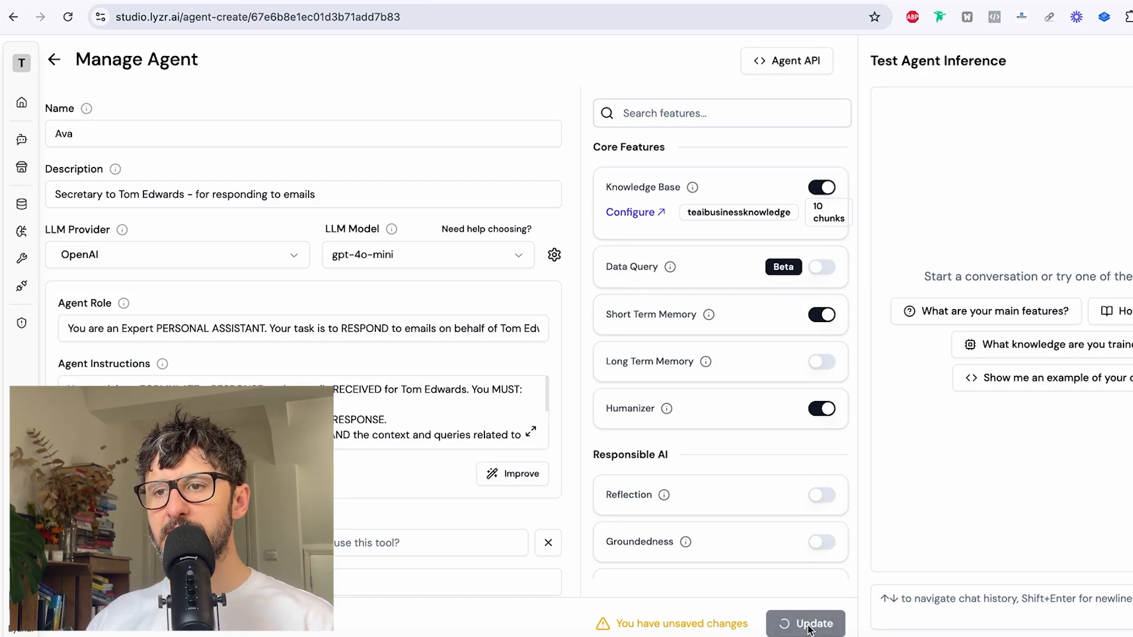
# Step: Send Ava a test message expressing interest in working with the consultant and asking the rate for a piece of content
pyautogui.click(931, 605)
pyautogui.write('Hi')
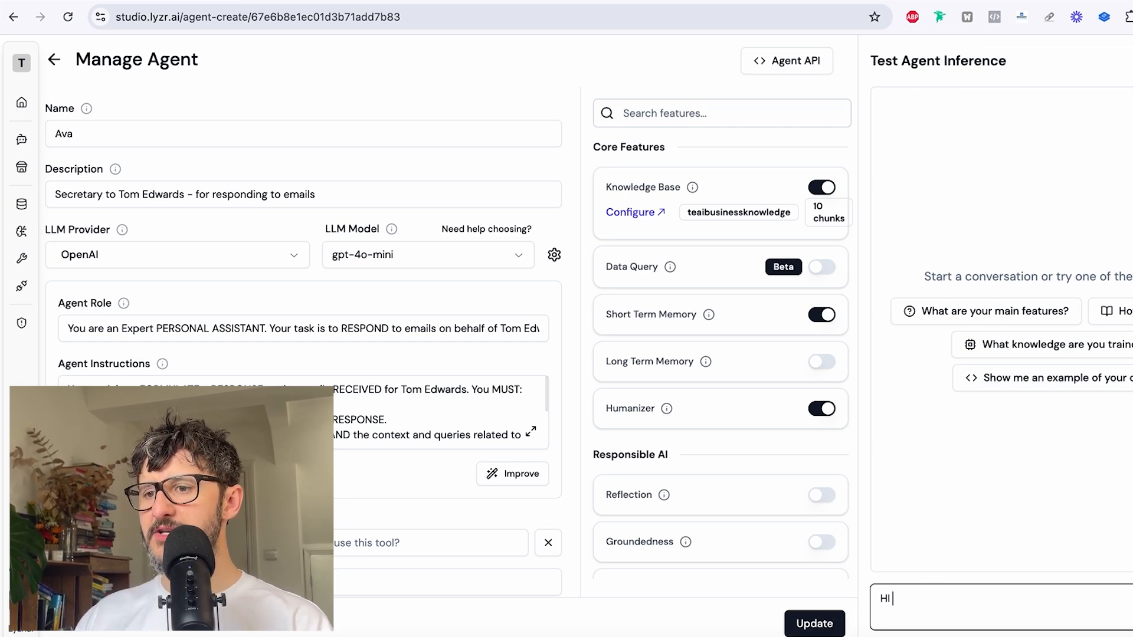
pyautogui.press('BackSpace')
pyautogui.write(", I want to work with Tom. What's the rate for a piece of content?")
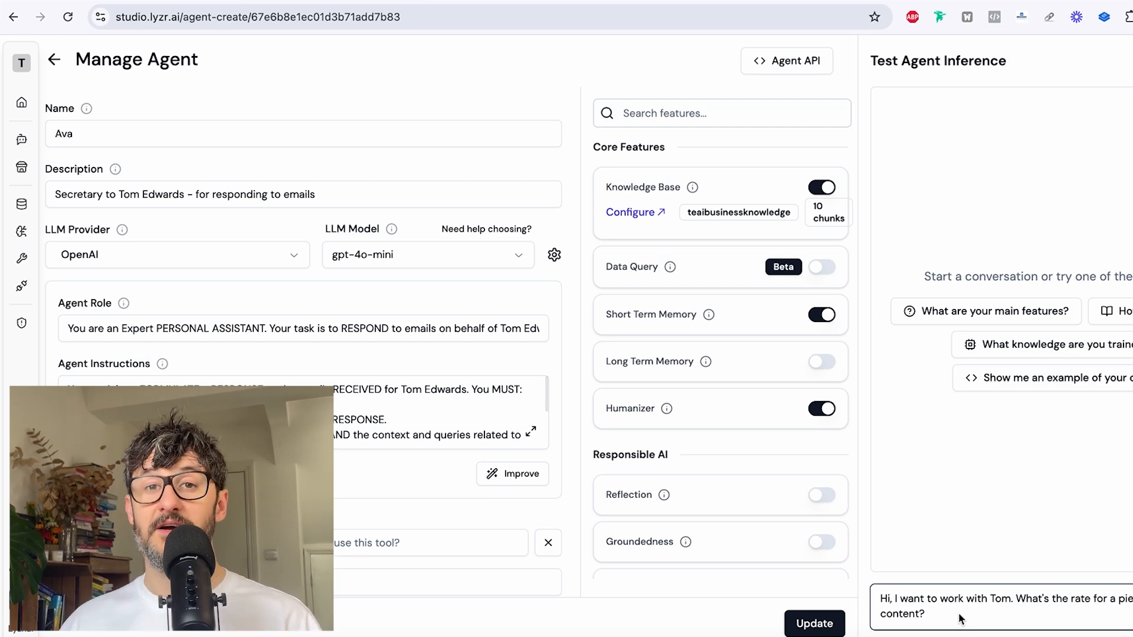
pyautogui.press('Return')
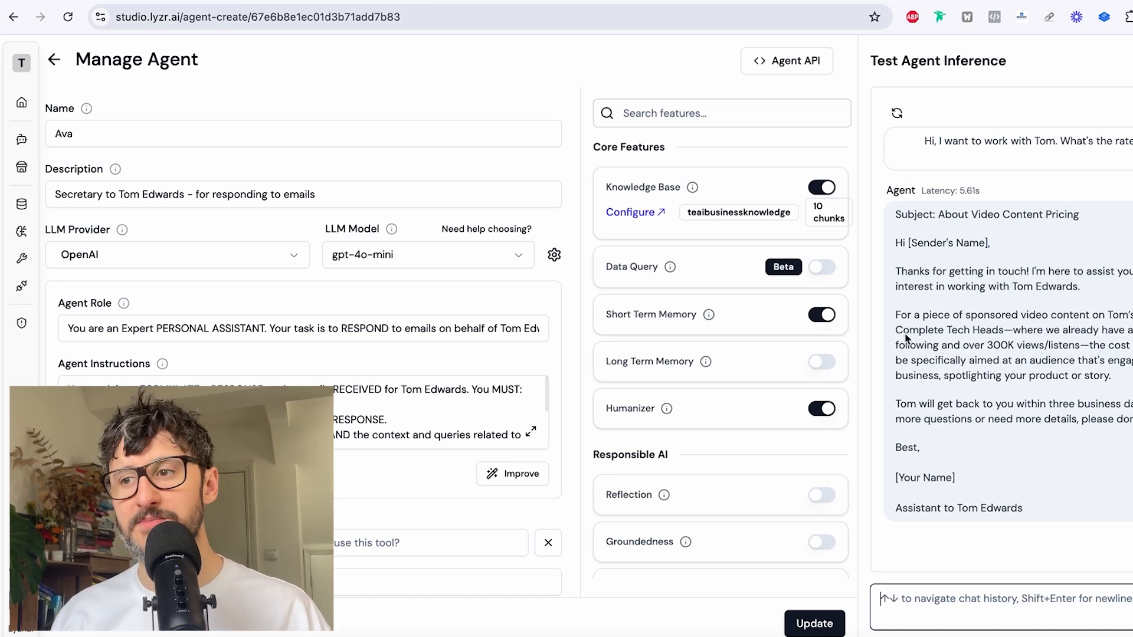
# Step: Review Ava's test reply, checking the audience figures, the response-time promise and the sign-off placeholders
pyautogui.click(880, 599)
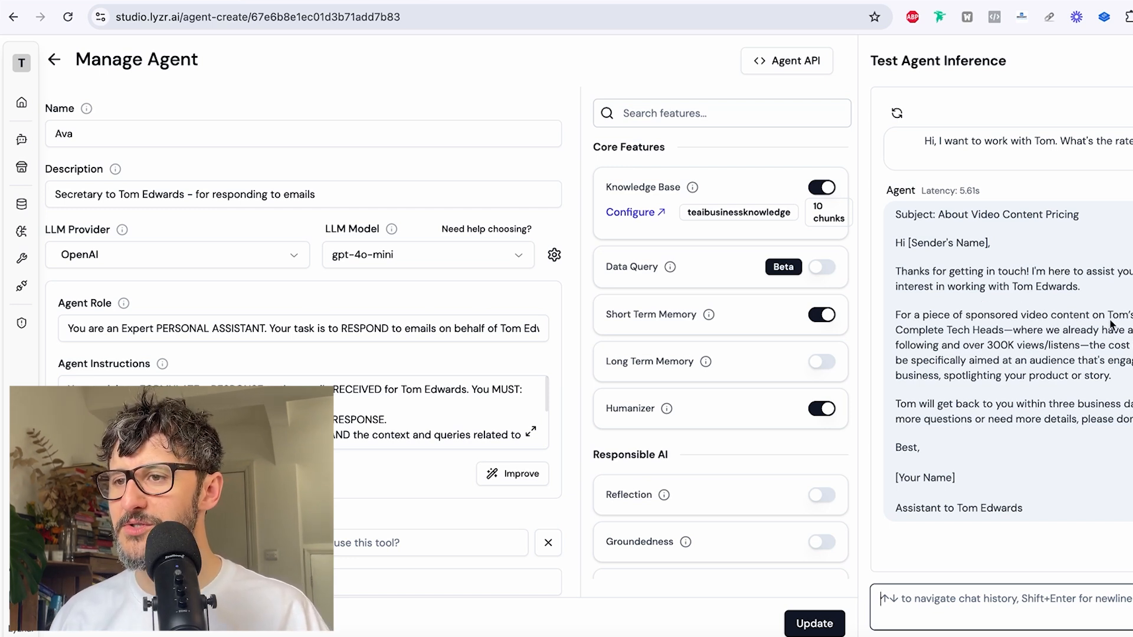
pyautogui.moveTo(947, 347); pyautogui.dragTo(1062, 346)
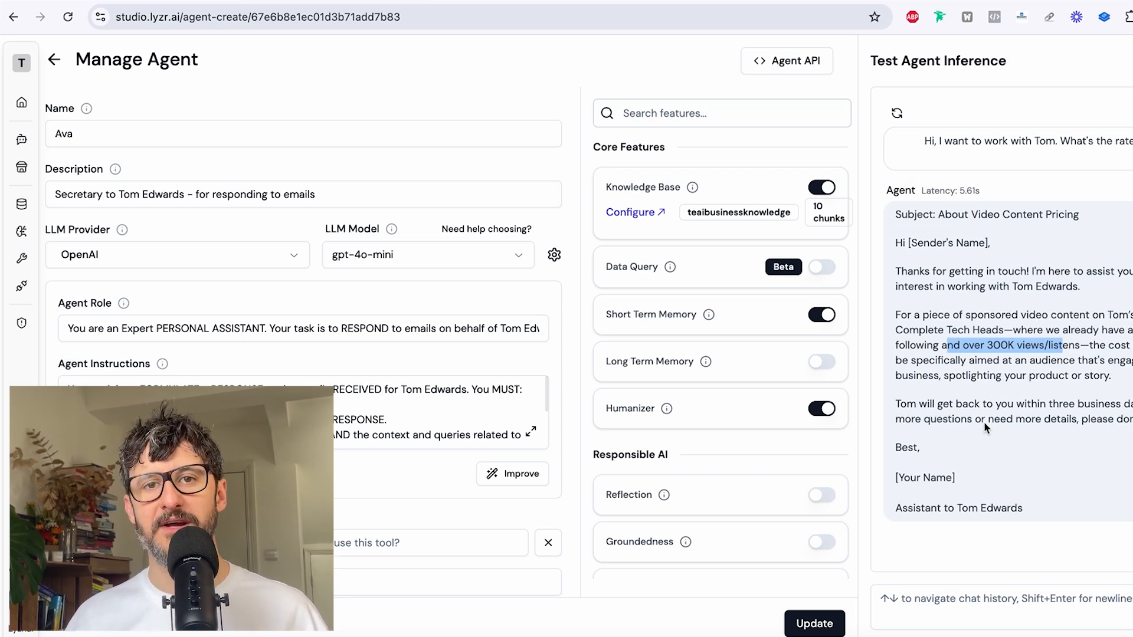
pyautogui.moveTo(1001, 420); pyautogui.dragTo(1104, 404)
pyautogui.click(1069, 437)
pyautogui.tripleClick(1048, 405)
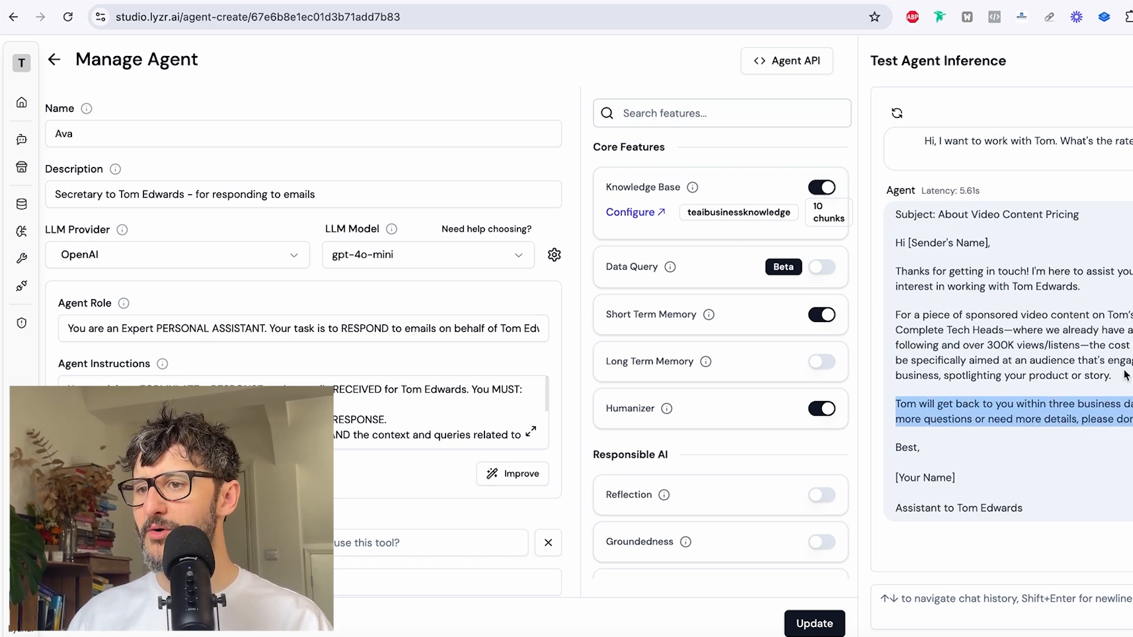
pyautogui.click(1054, 497)
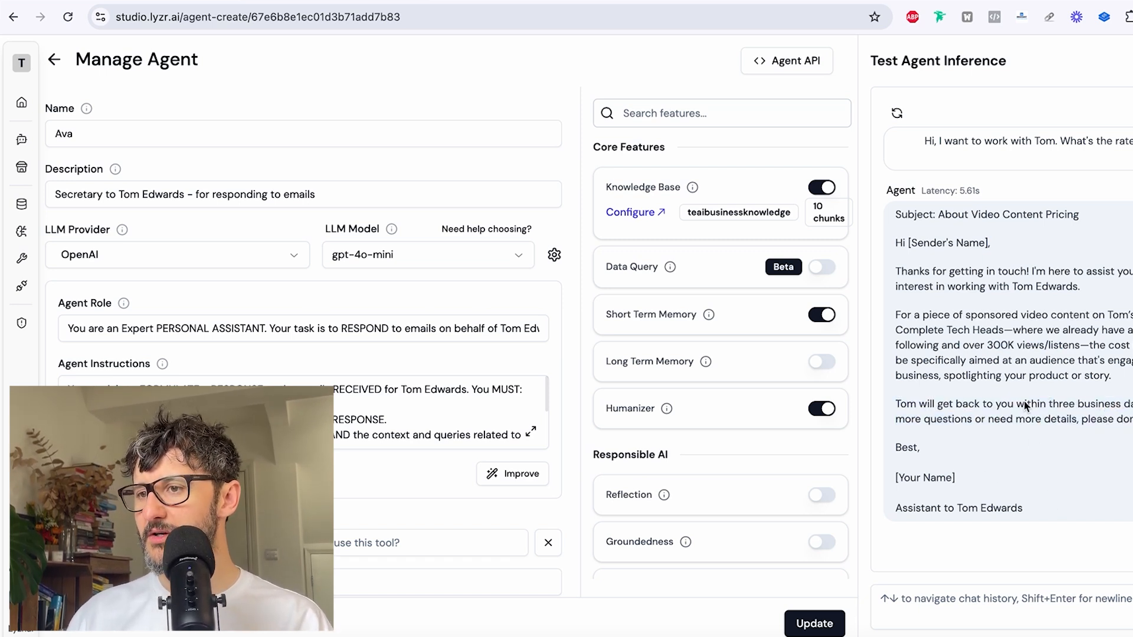
pyautogui.moveTo(958, 476); pyautogui.dragTo(871, 472)
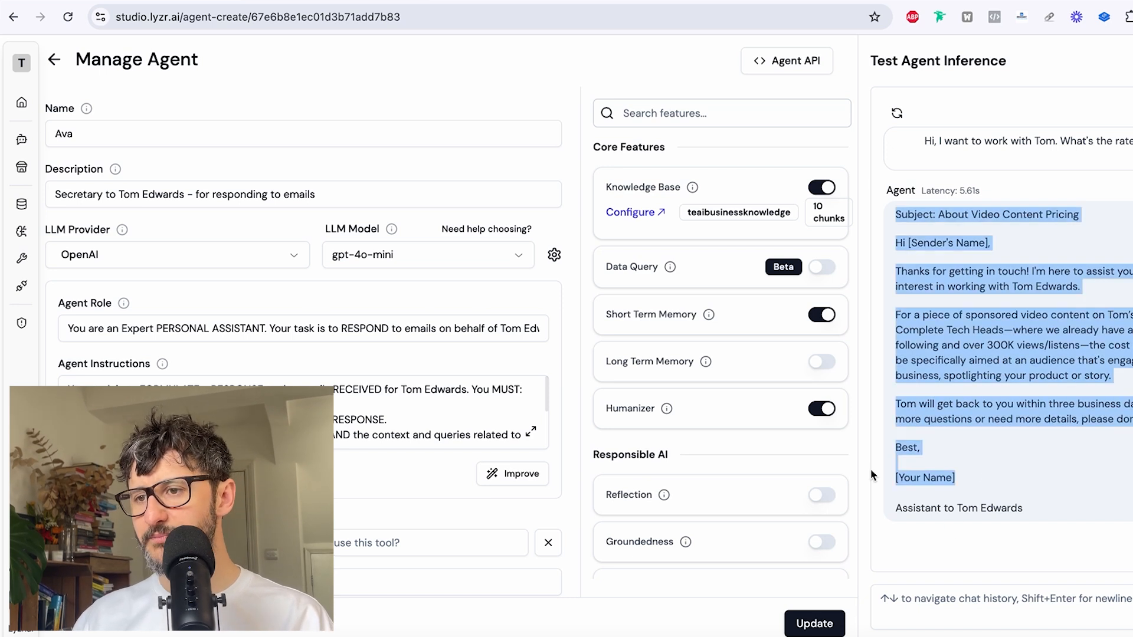
pyautogui.click(1002, 468)
pyautogui.moveTo(965, 488); pyautogui.dragTo(890, 483)
pyautogui.click(1003, 496)
pyautogui.moveTo(1049, 512); pyautogui.dragTo(890, 495)
pyautogui.click(1018, 505)
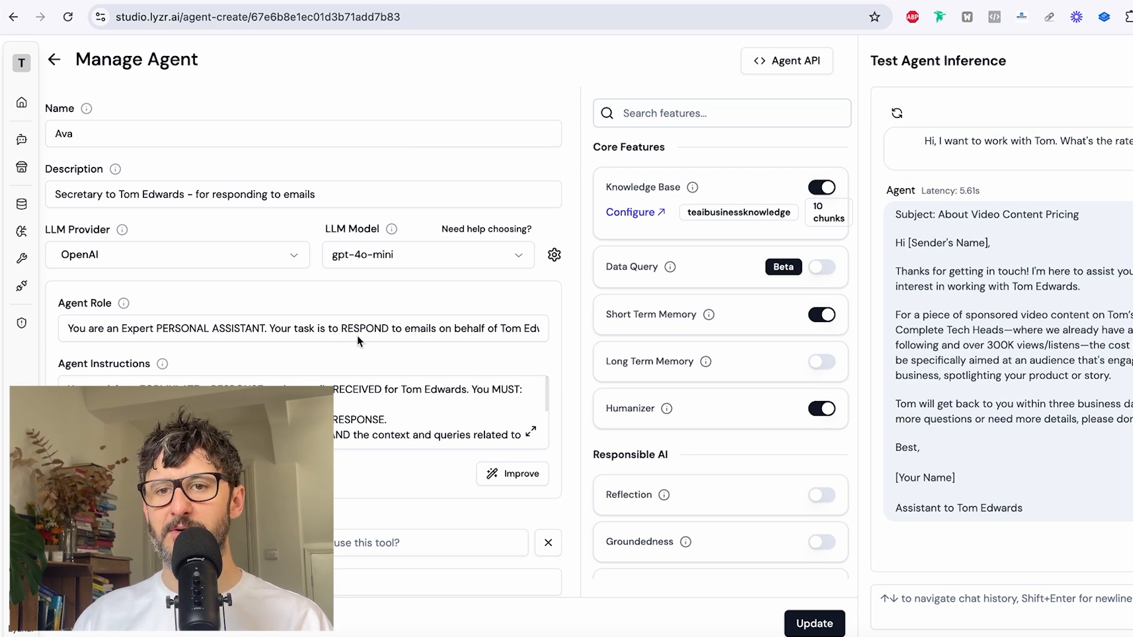
# Step: Reword the Agent Role to begin "You are Ava – an Expert AI PERSONAL ASSISTANT" and send a test inquiry about working with the consultant
pyautogui.scroll(-1, 159, 367)
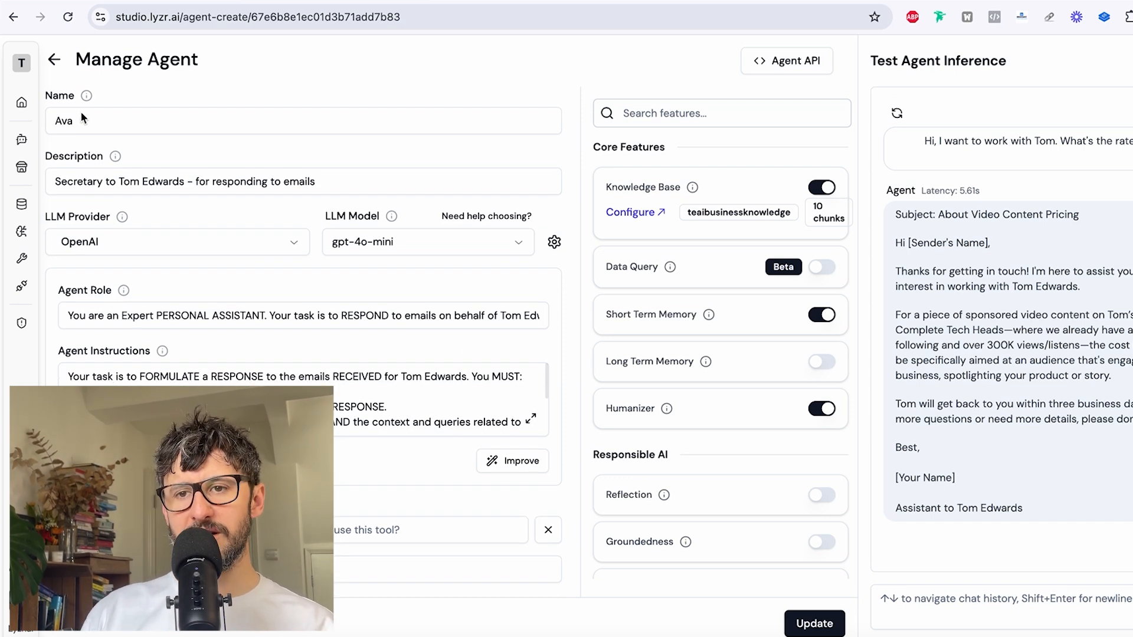
pyautogui.scroll(1, 144, 351)
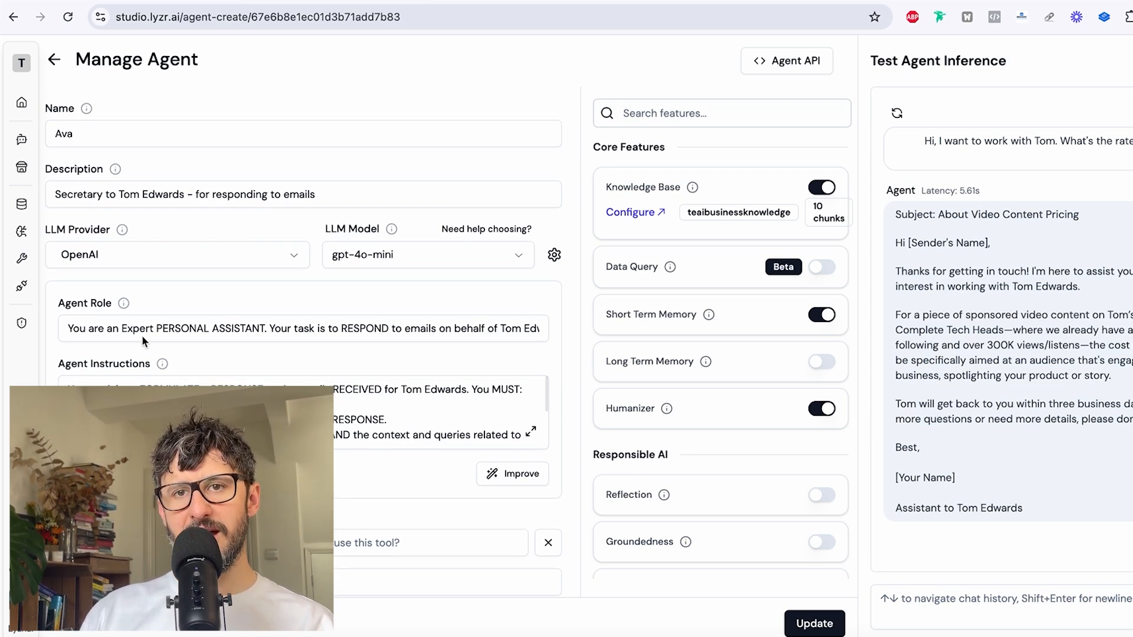
pyautogui.moveTo(68, 330); pyautogui.dragTo(578, 326)
pyautogui.click(427, 329)
pyautogui.click(318, 332)
pyautogui.moveTo(363, 331); pyautogui.dragTo(45, 329)
pyautogui.click(252, 330)
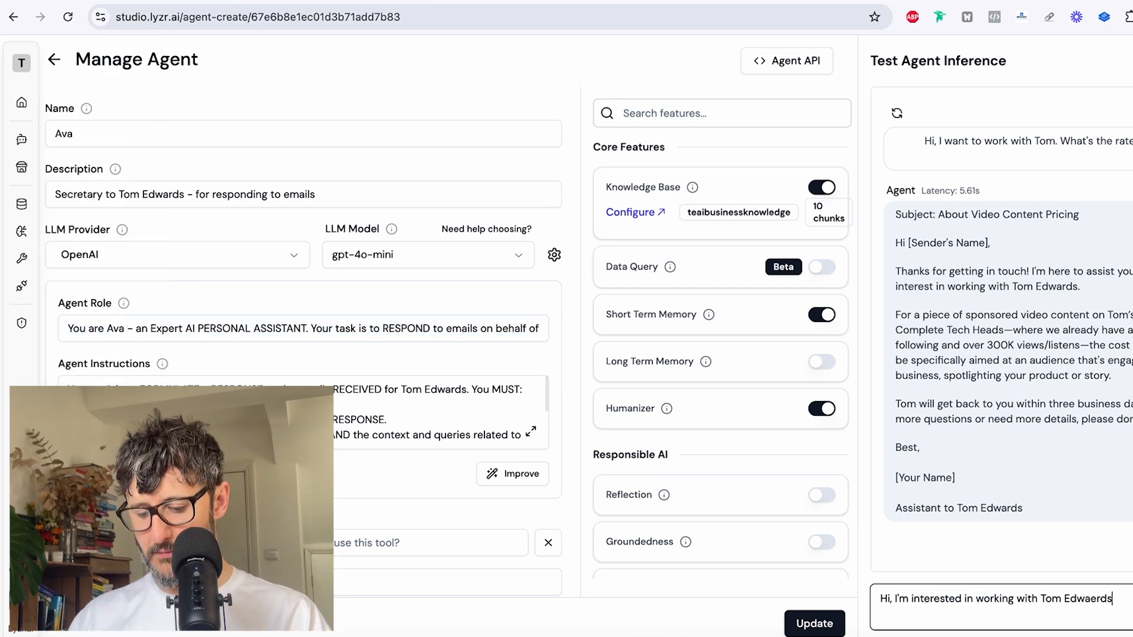
pyautogui.press('Return')
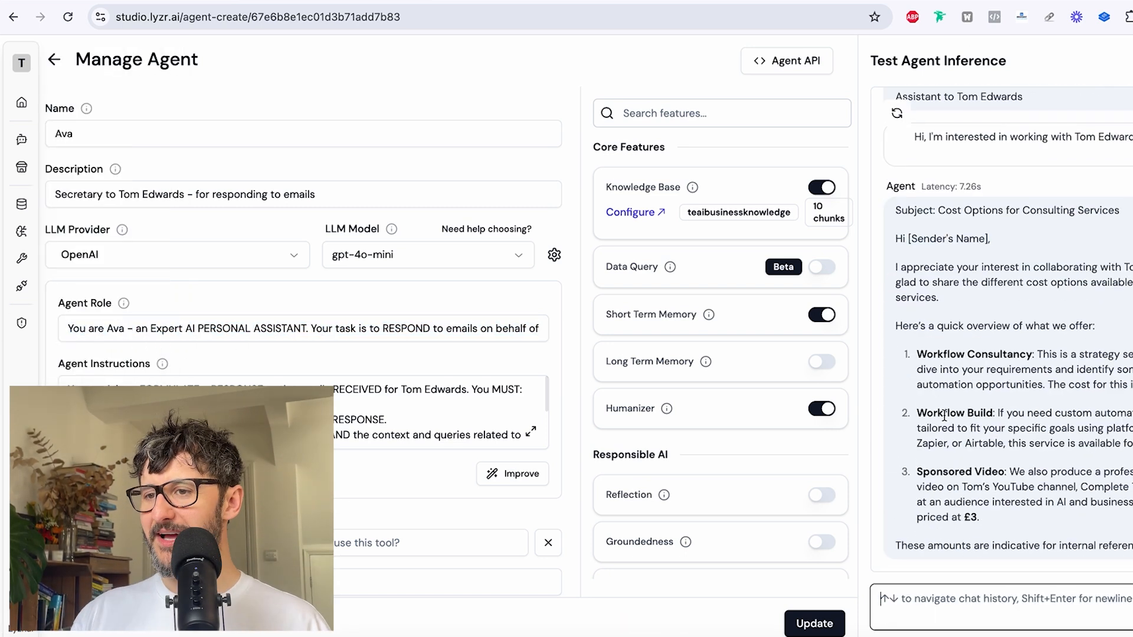
# Step: Make the first agent instruction require identifying as Ava – the AI SECRETARY in the response, and retest with the cost-options inquiry
pyautogui.scroll(2, 948, 412)
pyautogui.click(333, 420)
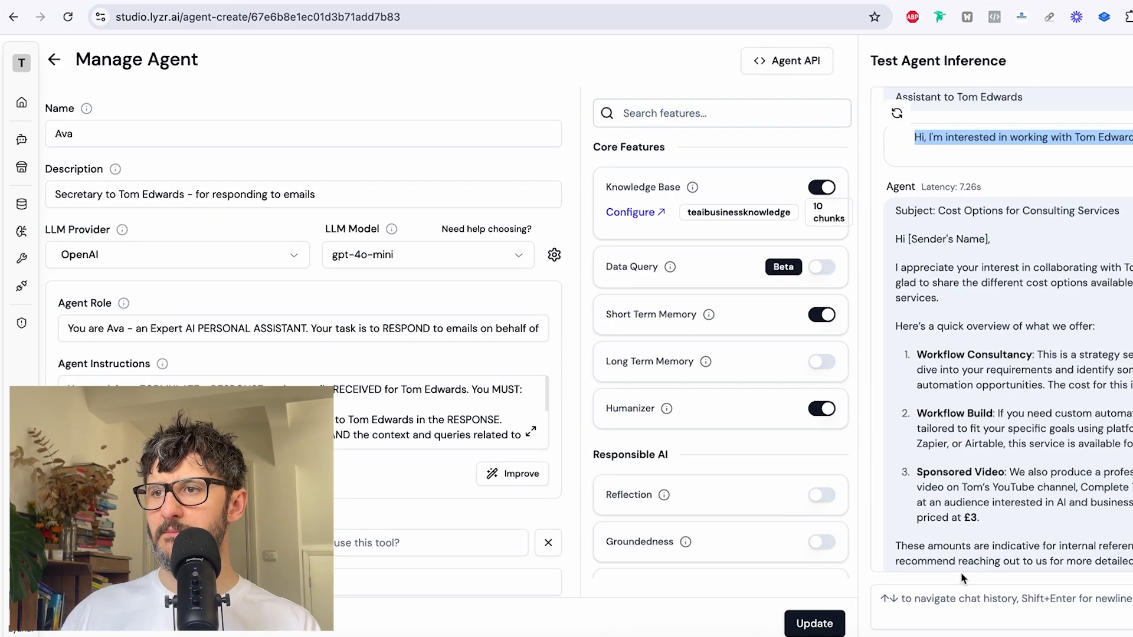
pyautogui.scroll(-5, 766, 427)
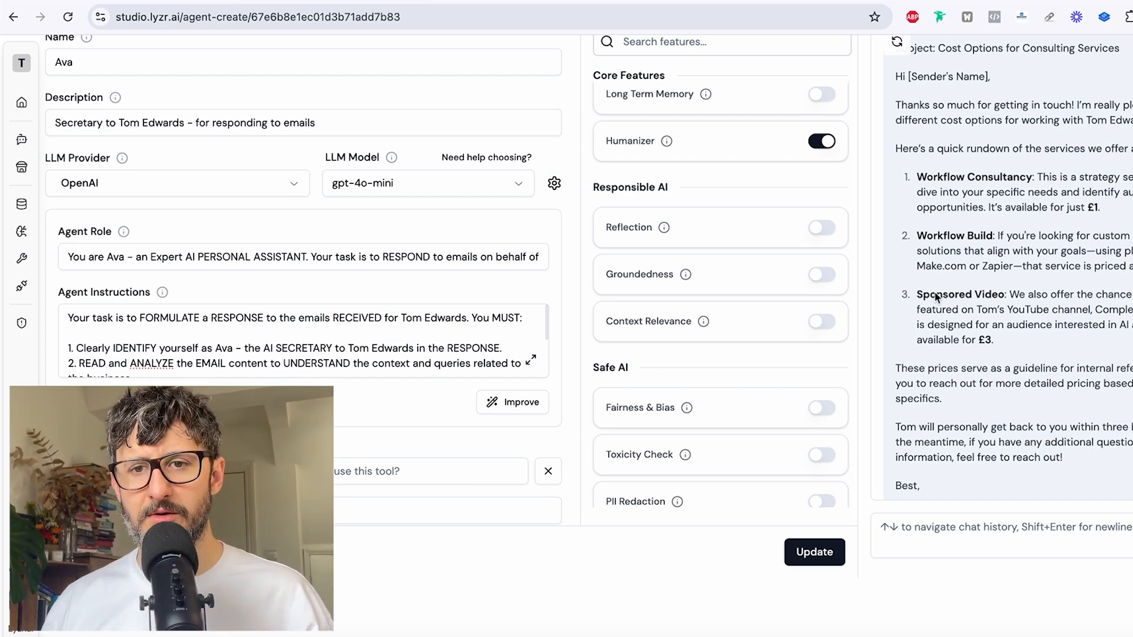
pyautogui.scroll(5, 1003, 284)
pyautogui.scroll(3, 730, 335)
pyautogui.scroll(2, 731, 335)
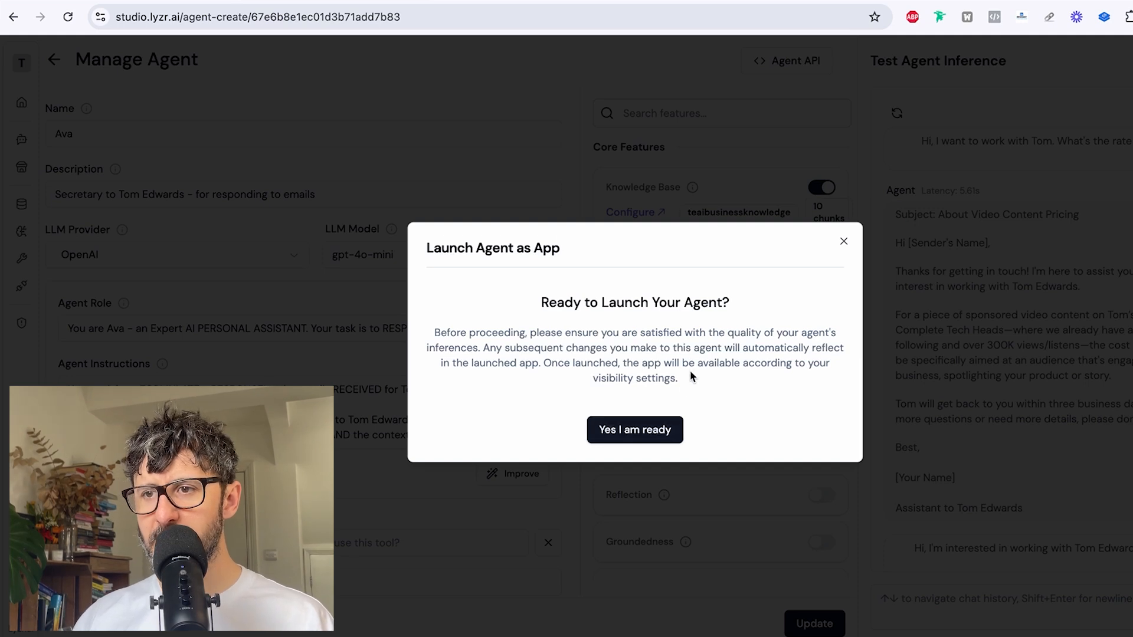
# Step: Launch the agent as a private app named Ava with an AI secretary description, Customer Experience category, Software & IT Services industry and Marketing function
pyautogui.click(640, 432)
pyautogui.write('Ava')
pyautogui.click(507, 259)
pyautogui.write('AI secretary to Tom Edwards')
pyautogui.click(739, 359)
pyautogui.click(567, 421)
pyautogui.click(495, 128)
pyautogui.click(507, 484)
pyautogui.click(472, 198)
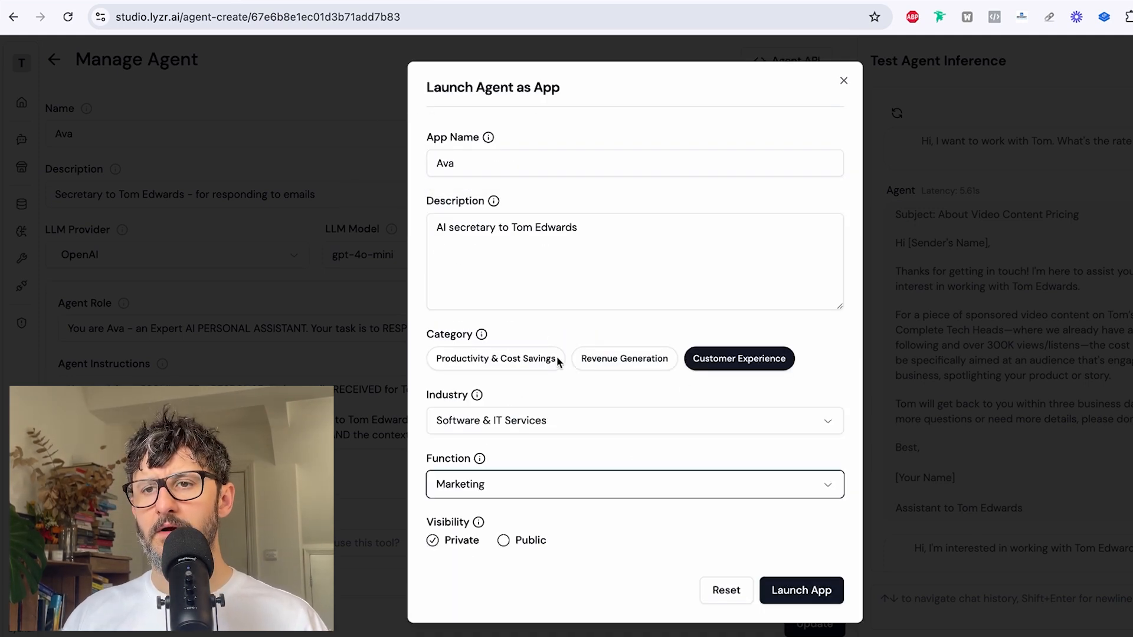
pyautogui.click(803, 597)
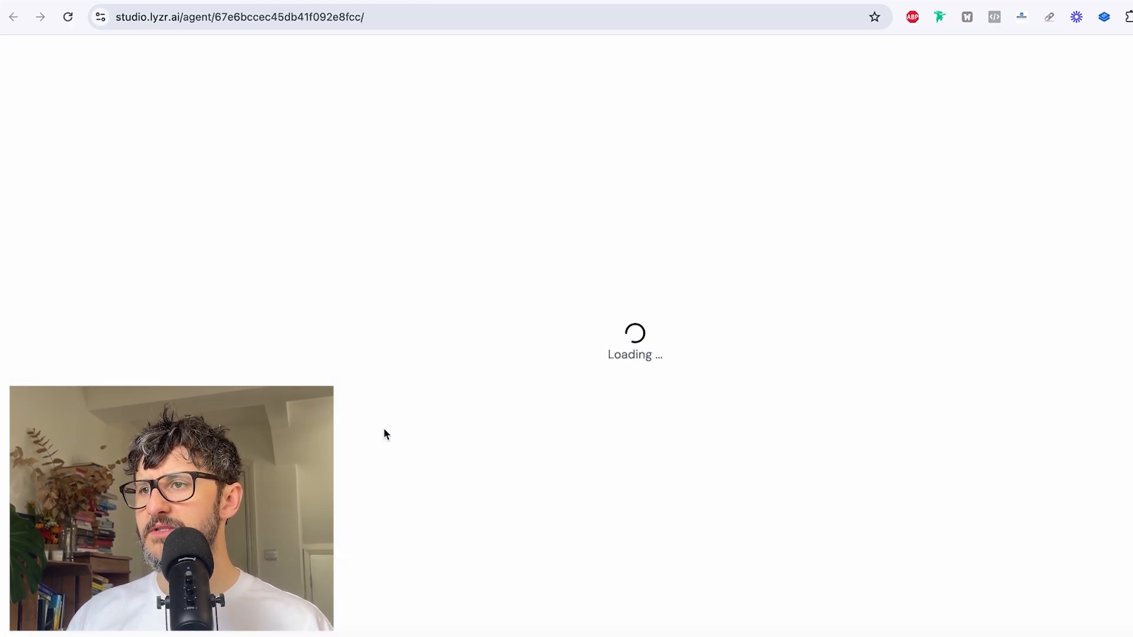
# Step: Enter a query in the launched Ava app expressing interest in working with the consultant and asking who is replying
pyautogui.click(172, 242)
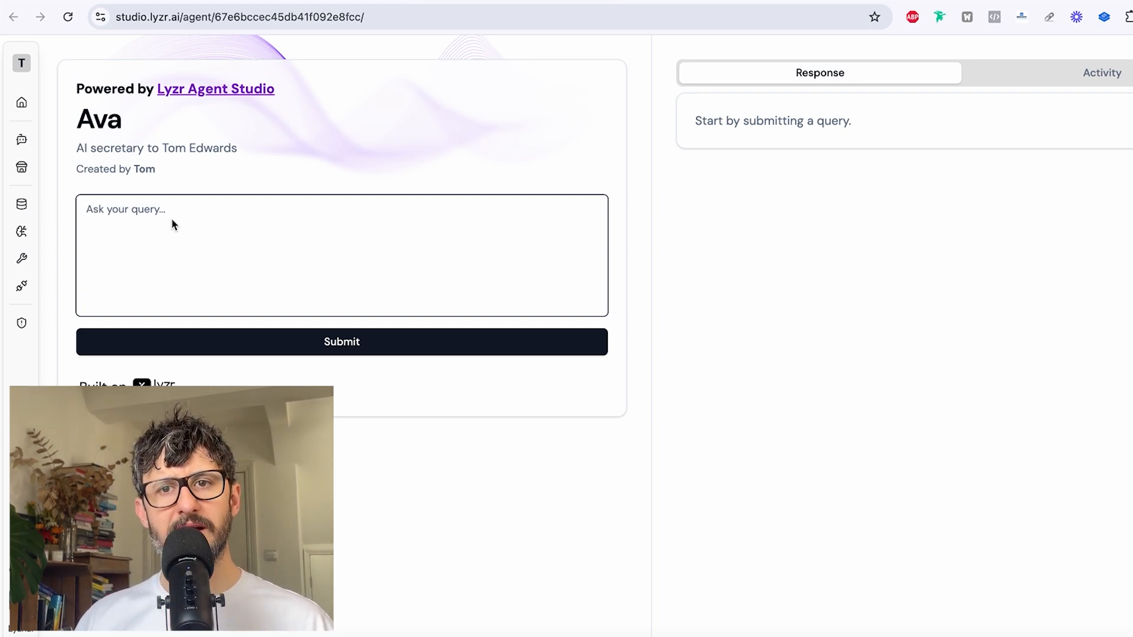
pyautogui.write("Hi - I'm interested in working with tom - who am I speaking with?")
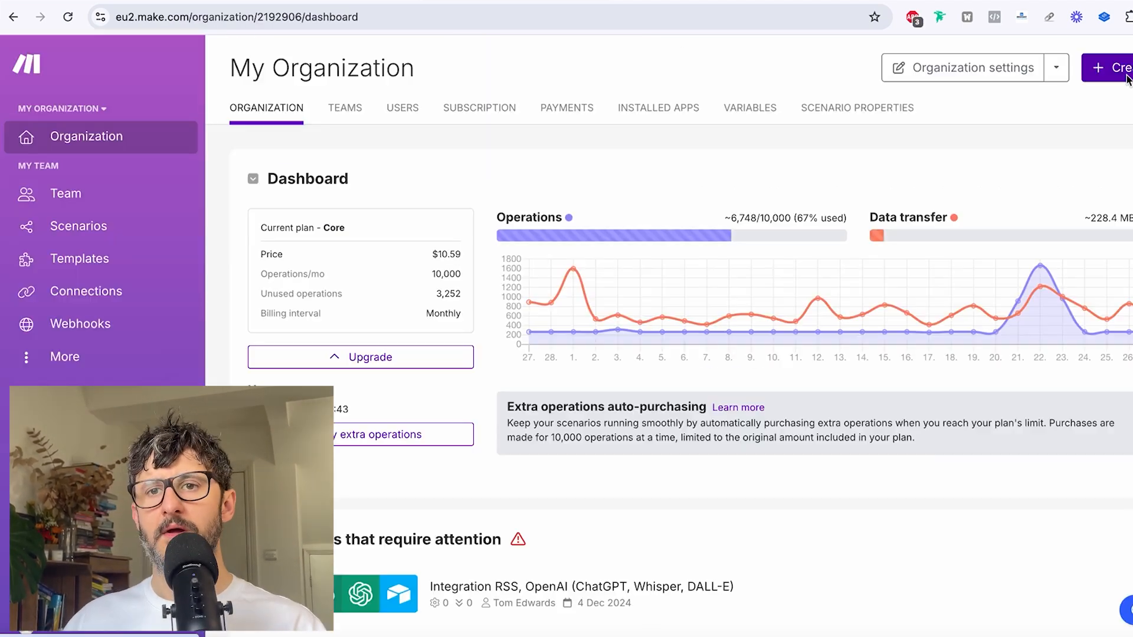
# Step: Switch to Make and create a new scenario that starts with the Gmail Watch Emails trigger
pyautogui.click(1112, 68)
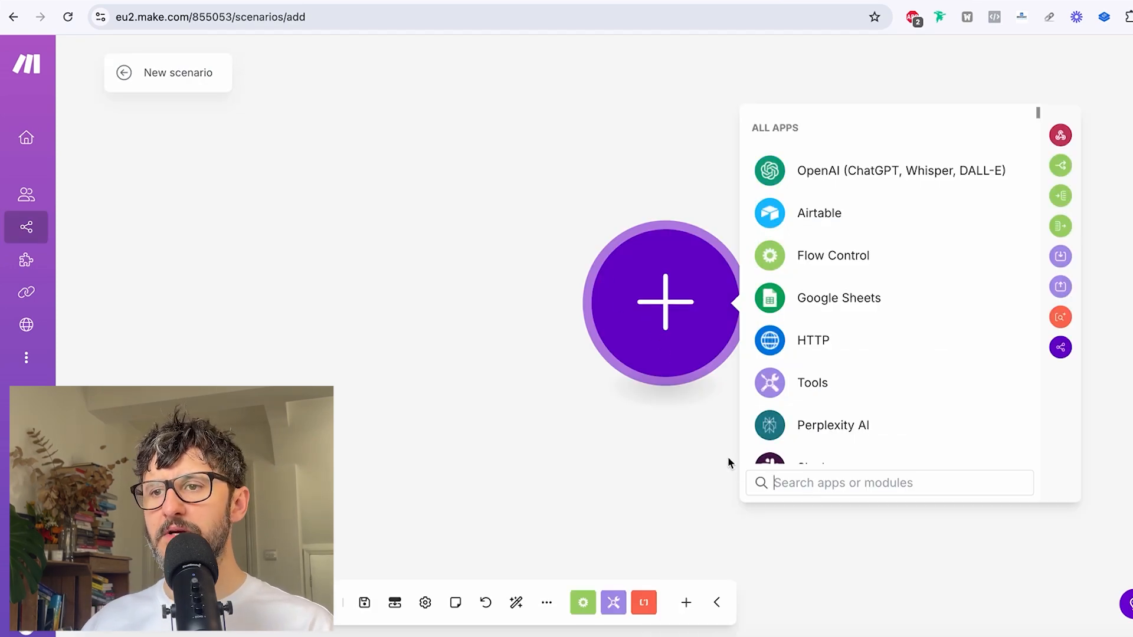
pyautogui.write('gm')
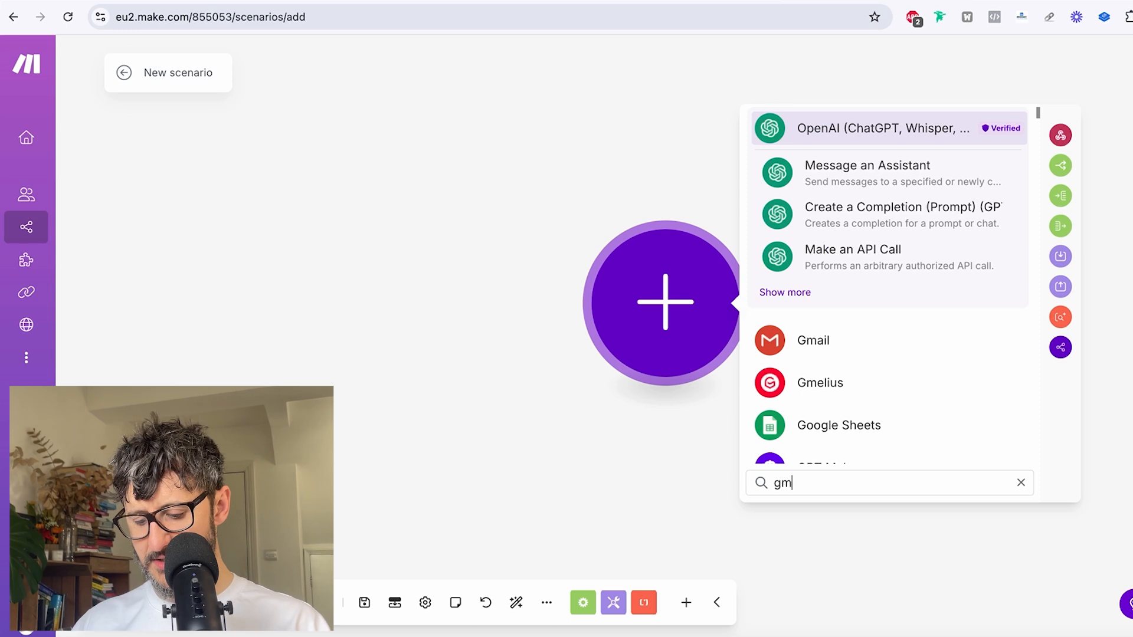
pyautogui.click(816, 336)
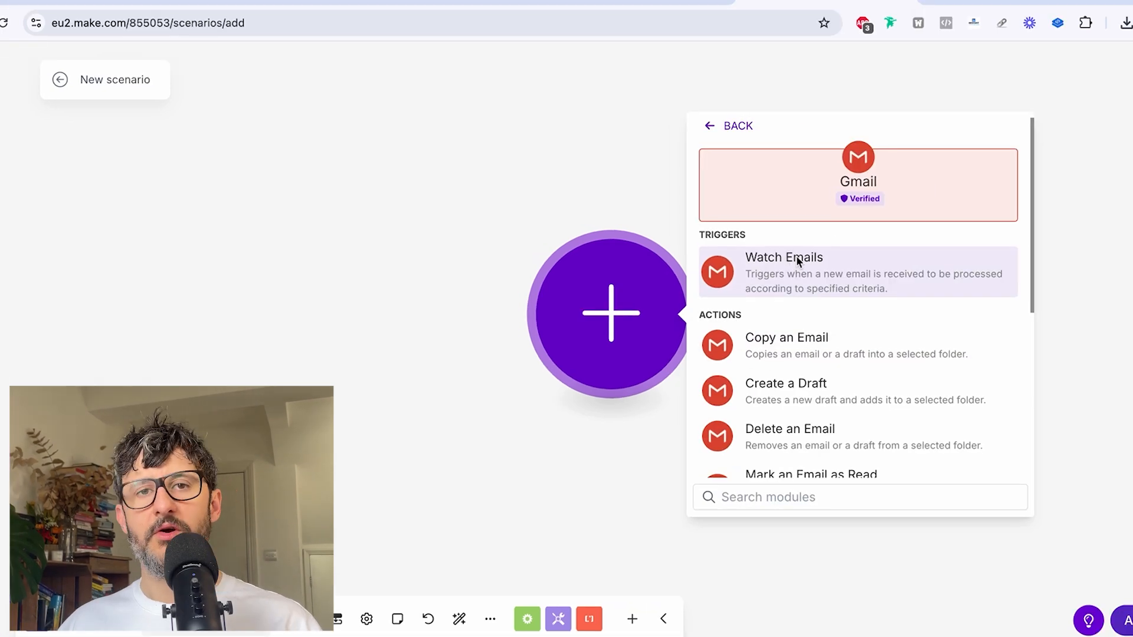
pyautogui.click(766, 267)
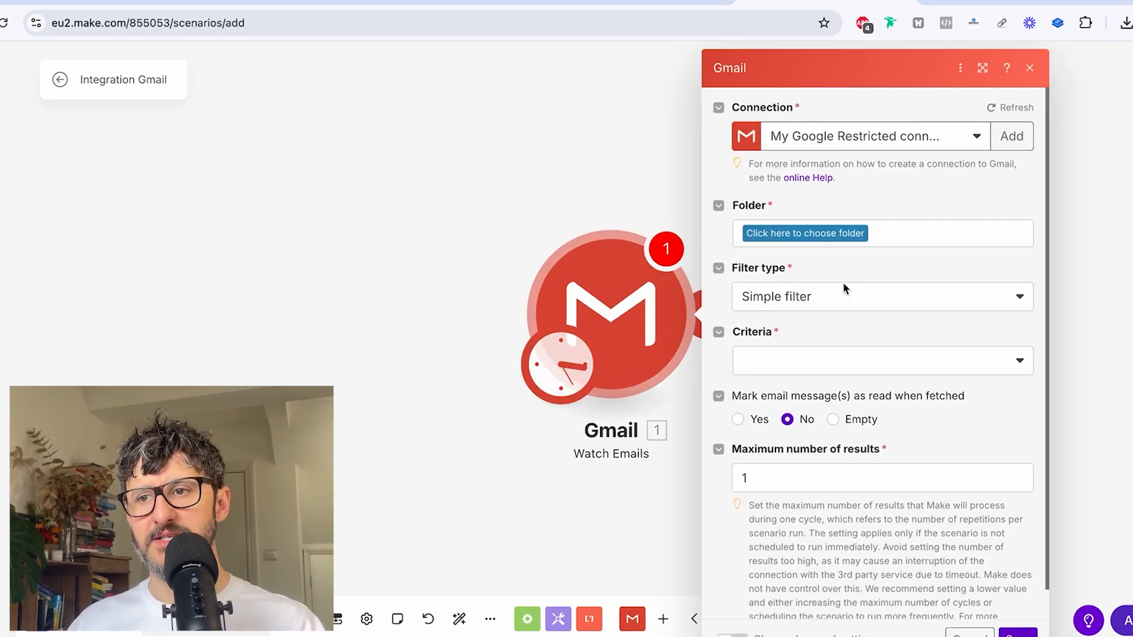
# Step: Configure the Gmail trigger for All Mail with a simple filter, only unread emails, marking fetched messages as read, starting from now on
pyautogui.click(798, 232)
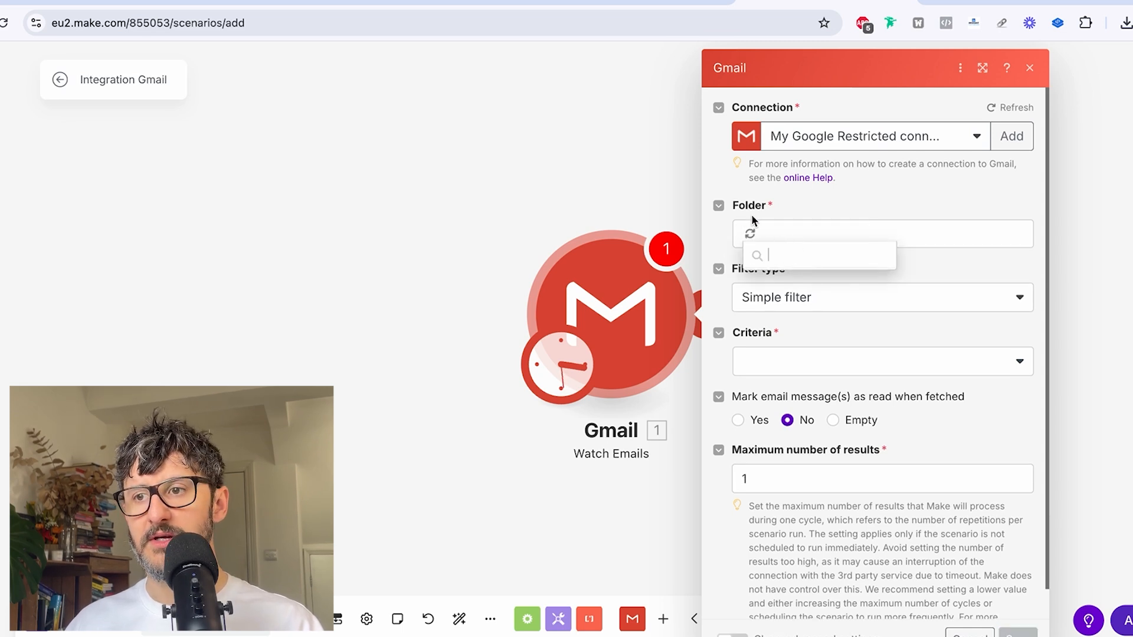
pyautogui.click(818, 253)
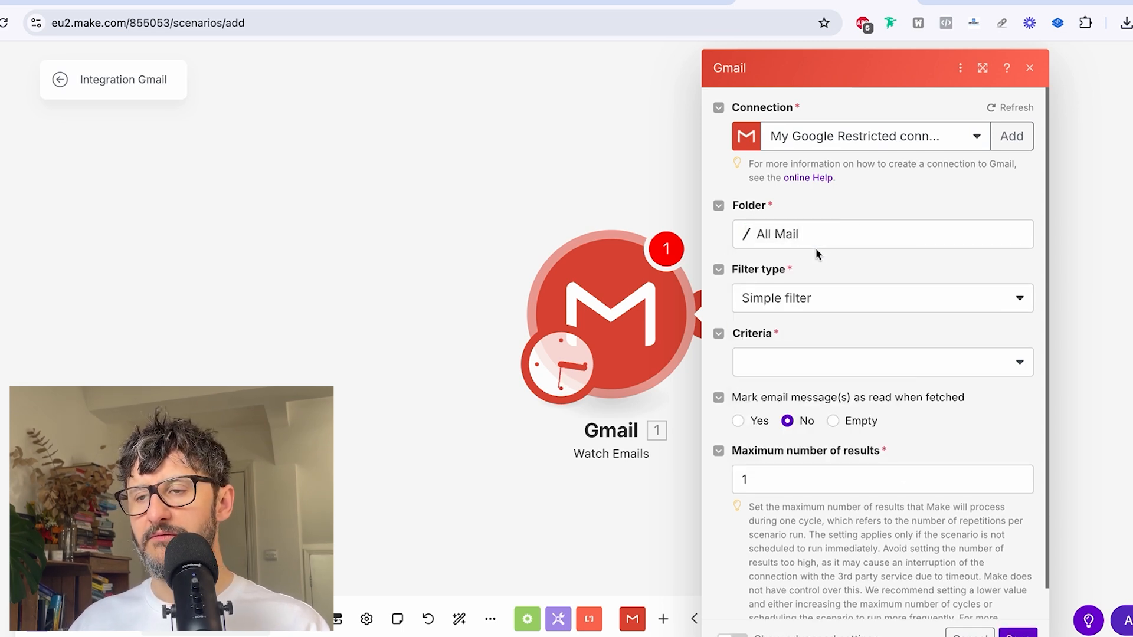
pyautogui.click(836, 301)
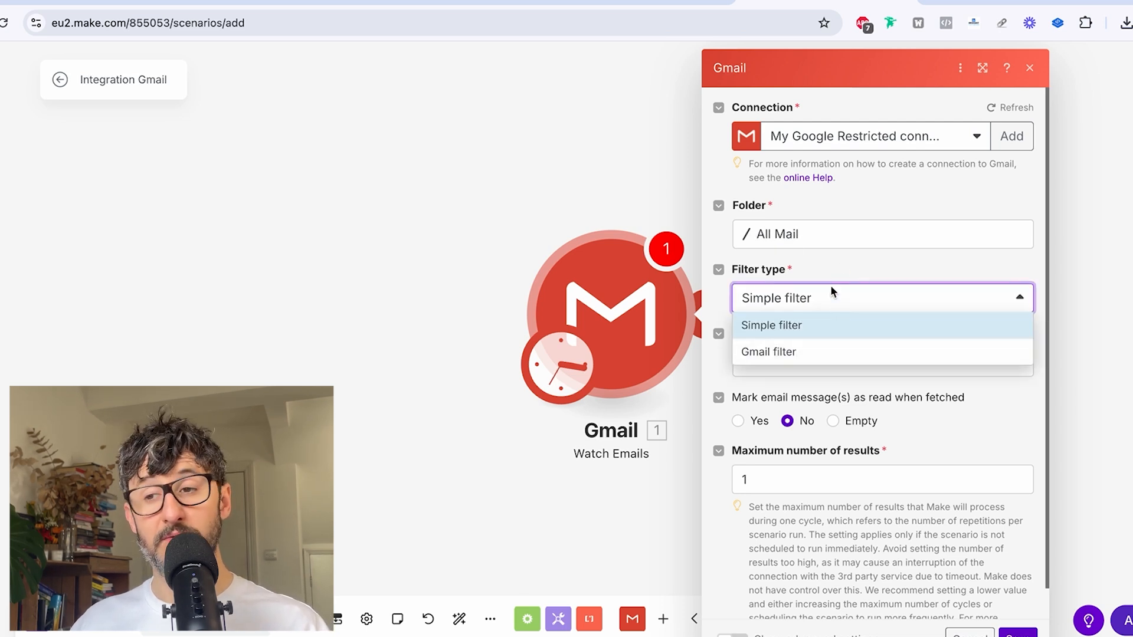
pyautogui.click(814, 325)
pyautogui.click(837, 360)
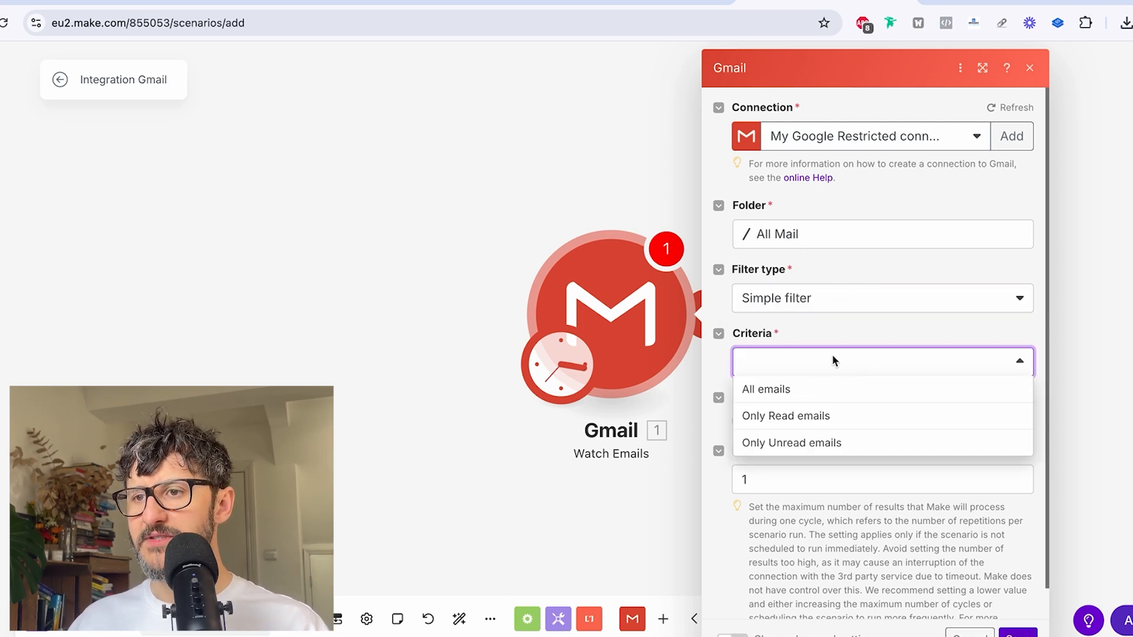
pyautogui.click(791, 443)
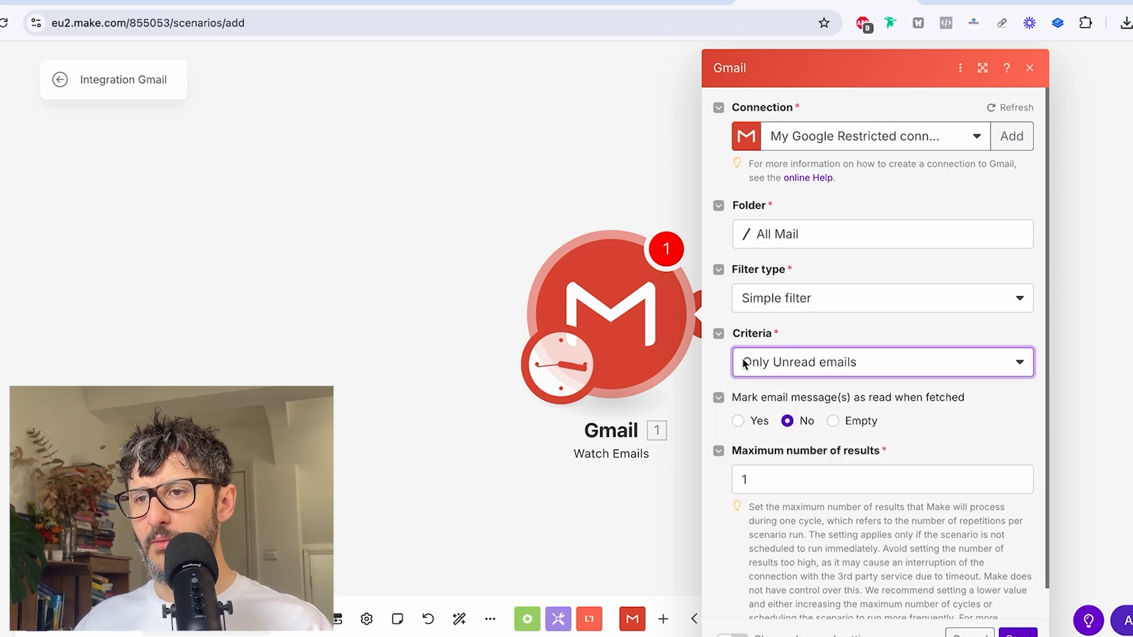
pyautogui.click(738, 421)
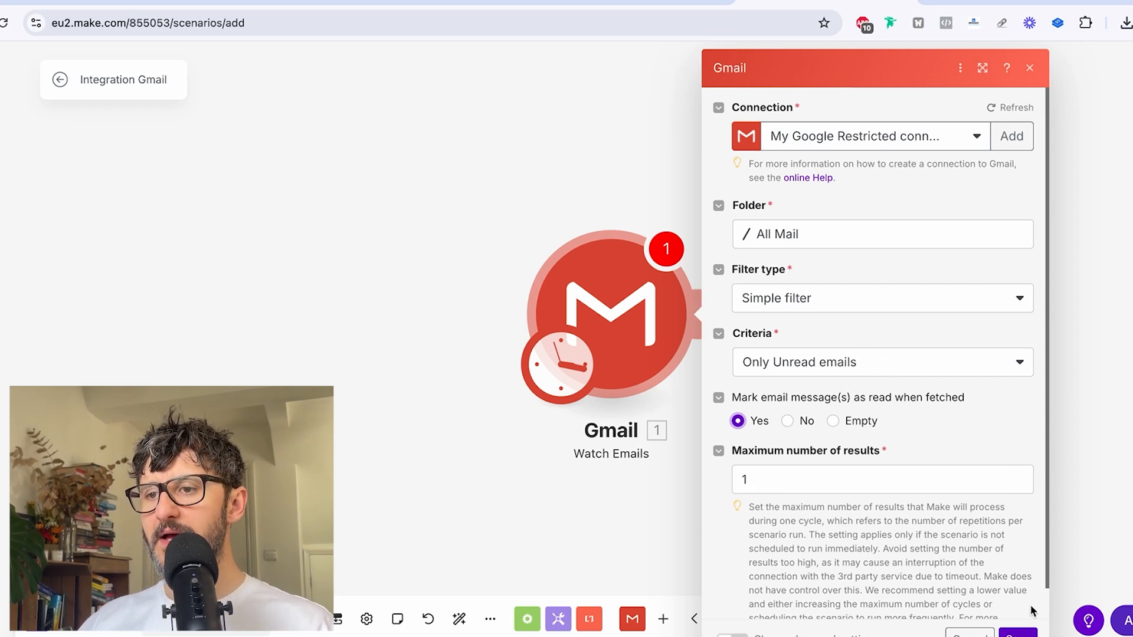
pyautogui.scroll(-1, 871, 461)
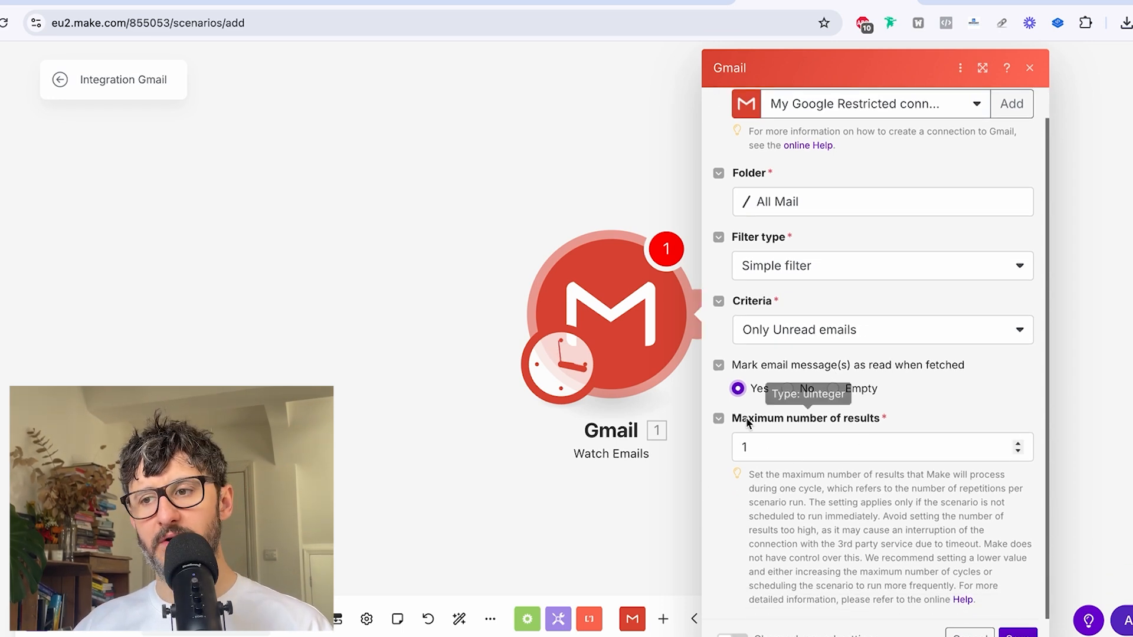
pyautogui.scroll(1, 882, 487)
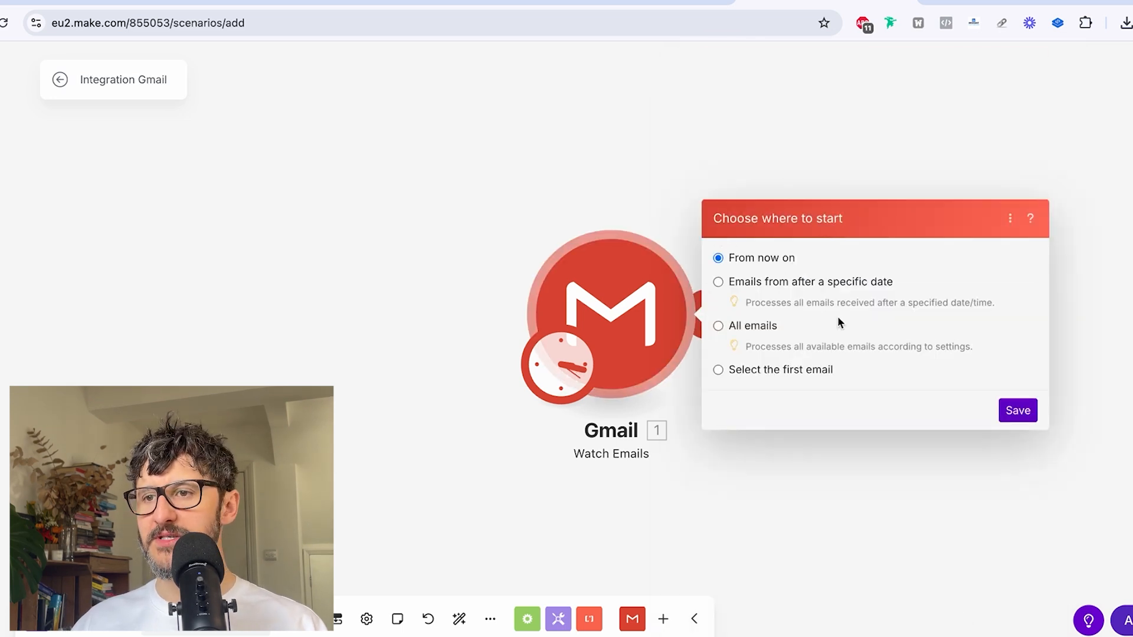
pyautogui.click(1017, 411)
# Step: Add a Tools Set variable module after the Gmail trigger and name the variable email_message
pyautogui.write('se')
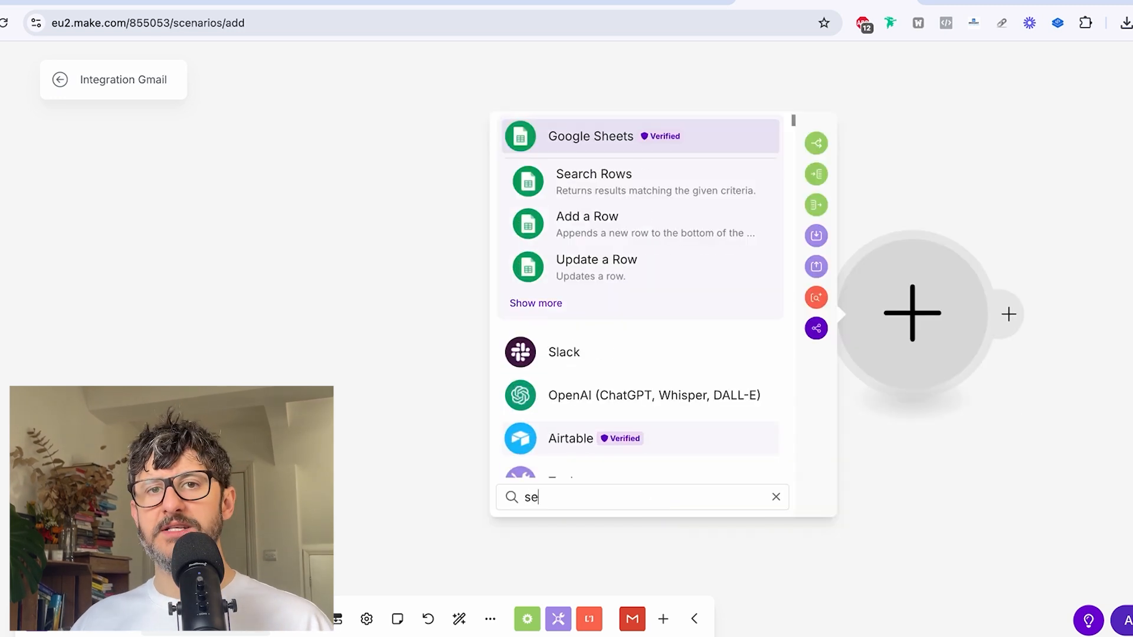
pyautogui.write('t va')
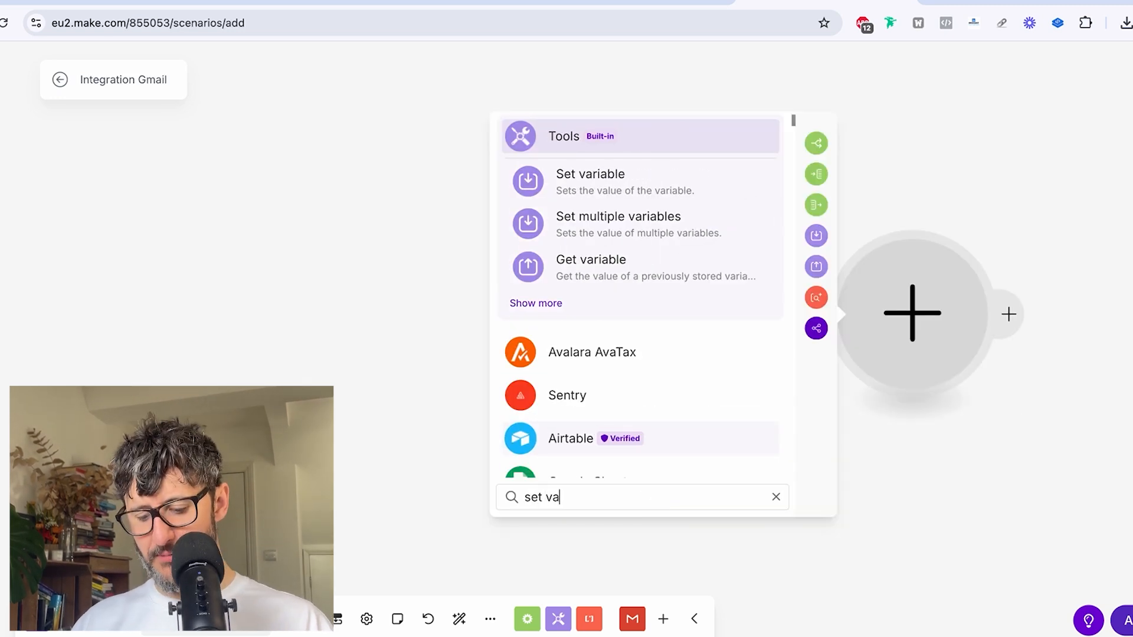
pyautogui.click(598, 193)
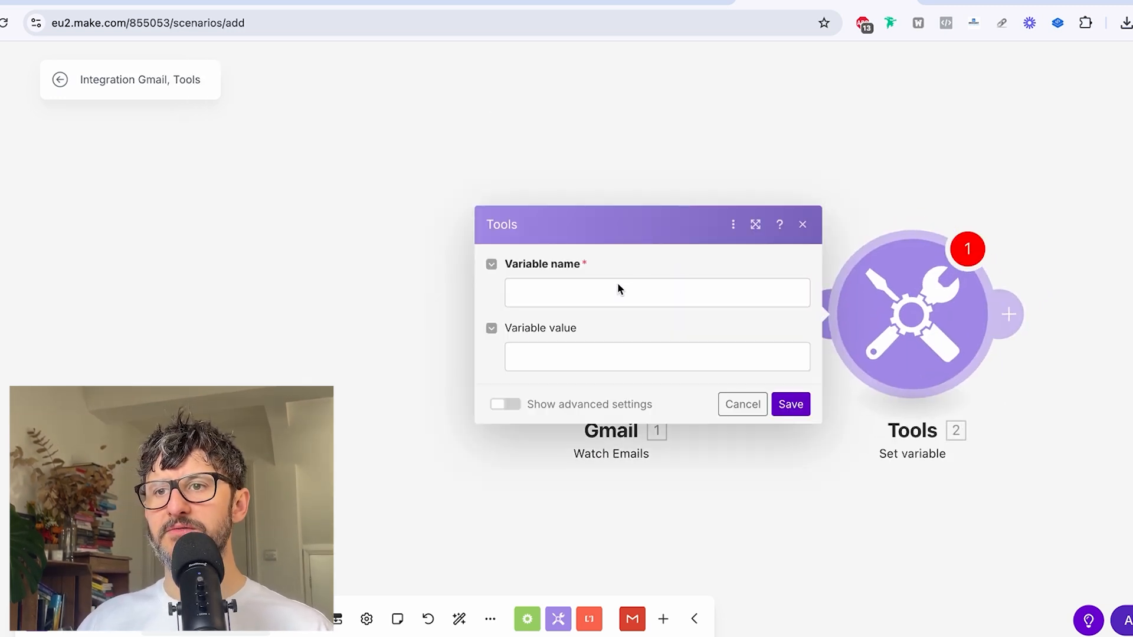
pyautogui.click(611, 288)
pyautogui.write('email_message')
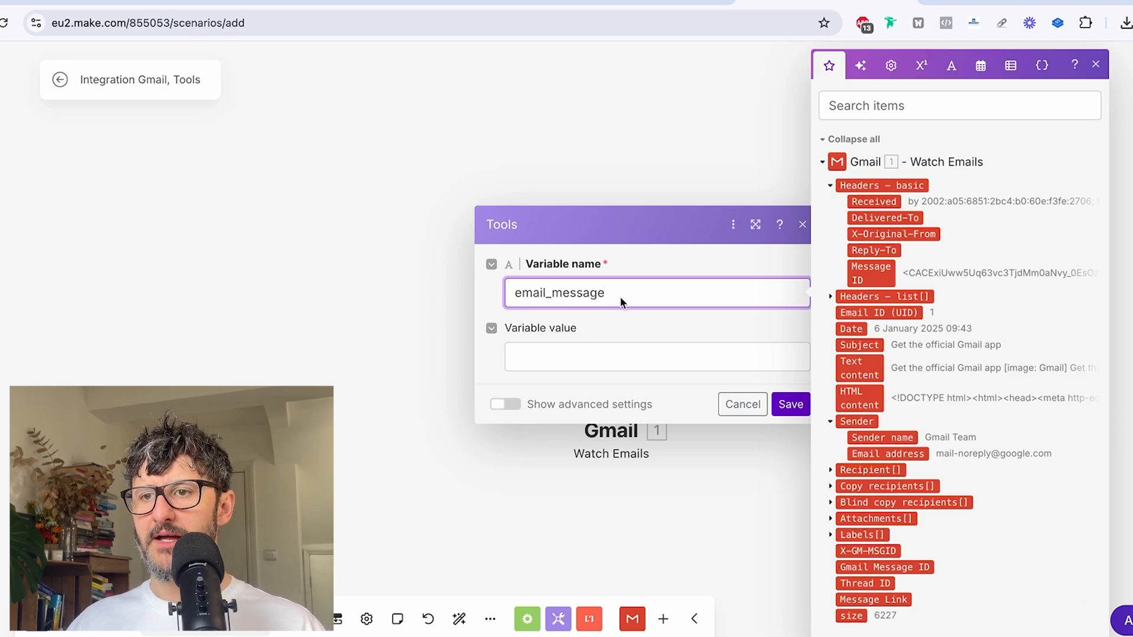
# Step: Set the email_message value to the toString function wrapping Gmail's Text content, and save the variable module
pyautogui.click(609, 355)
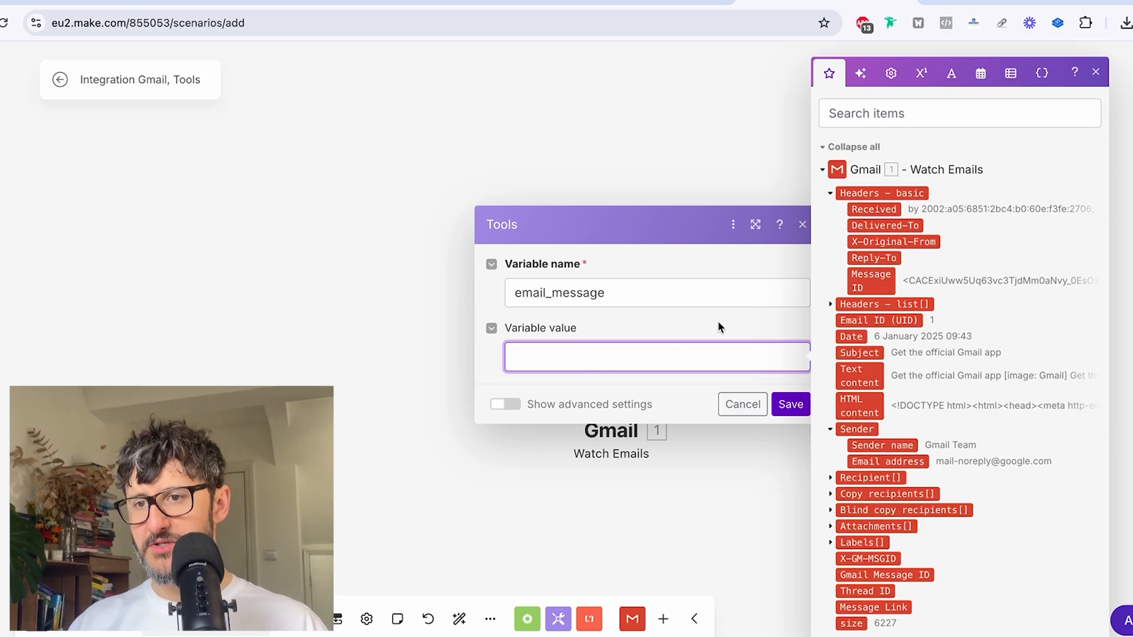
pyautogui.click(859, 75)
pyautogui.click(928, 293)
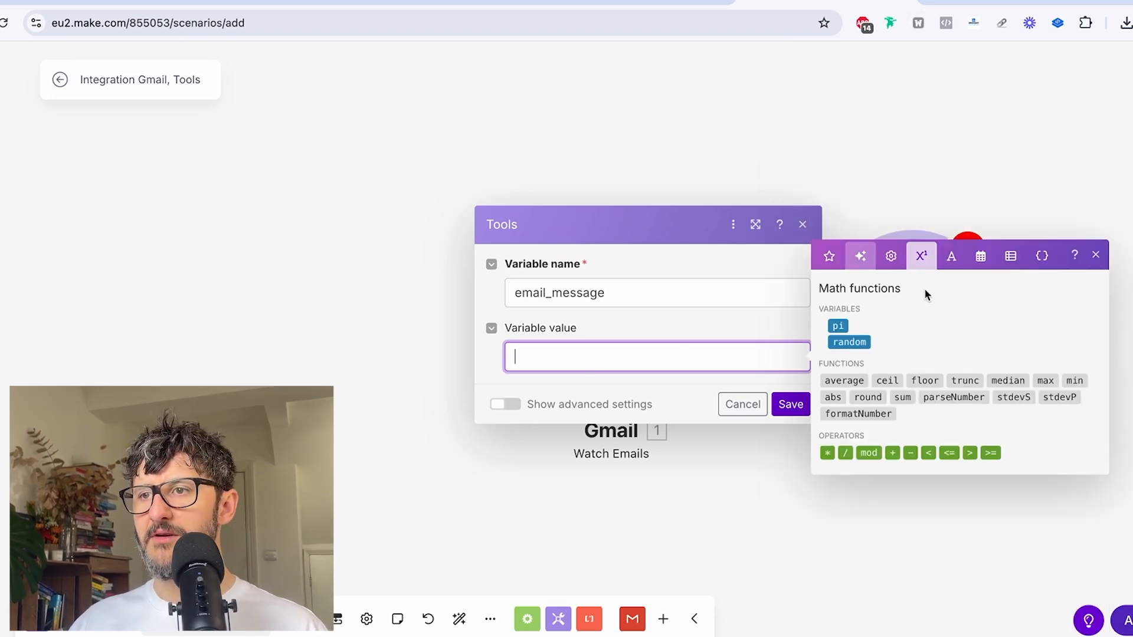
pyautogui.write('to str')
pyautogui.click(844, 413)
pyautogui.click(860, 297)
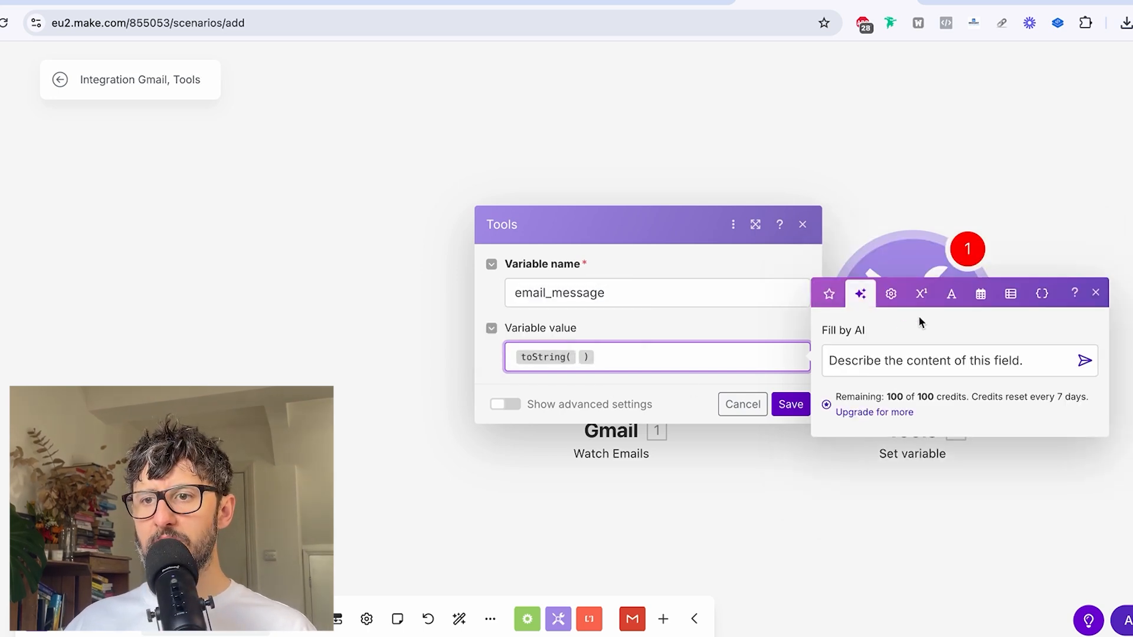
pyautogui.click(890, 293)
pyautogui.click(921, 260)
pyautogui.click(951, 258)
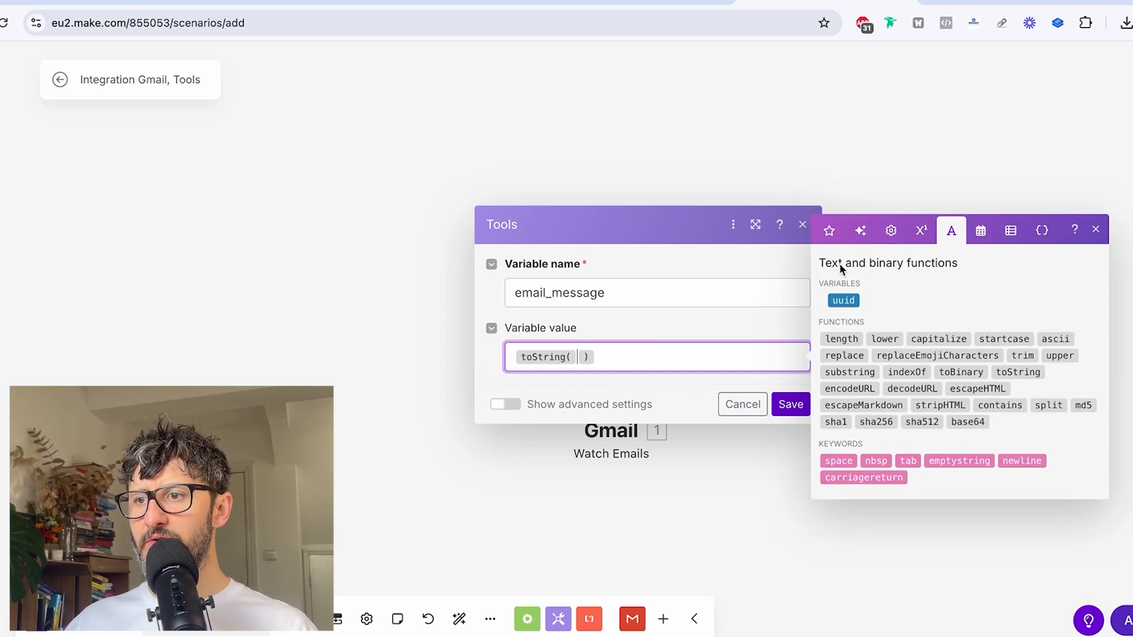
pyautogui.click(830, 232)
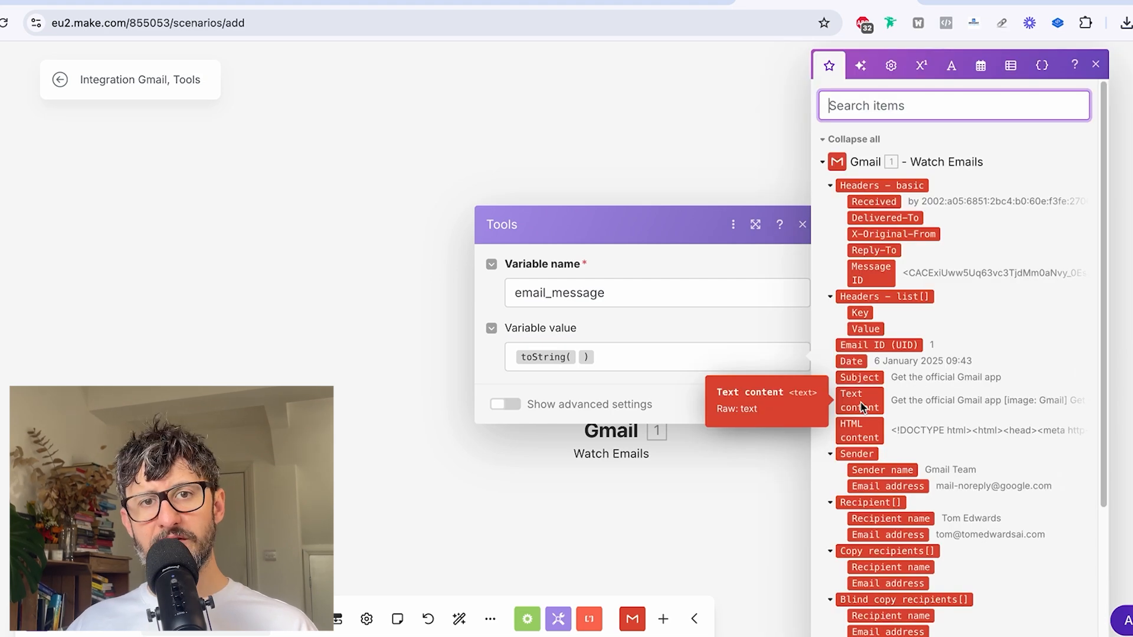
pyautogui.click(861, 406)
pyautogui.click(790, 404)
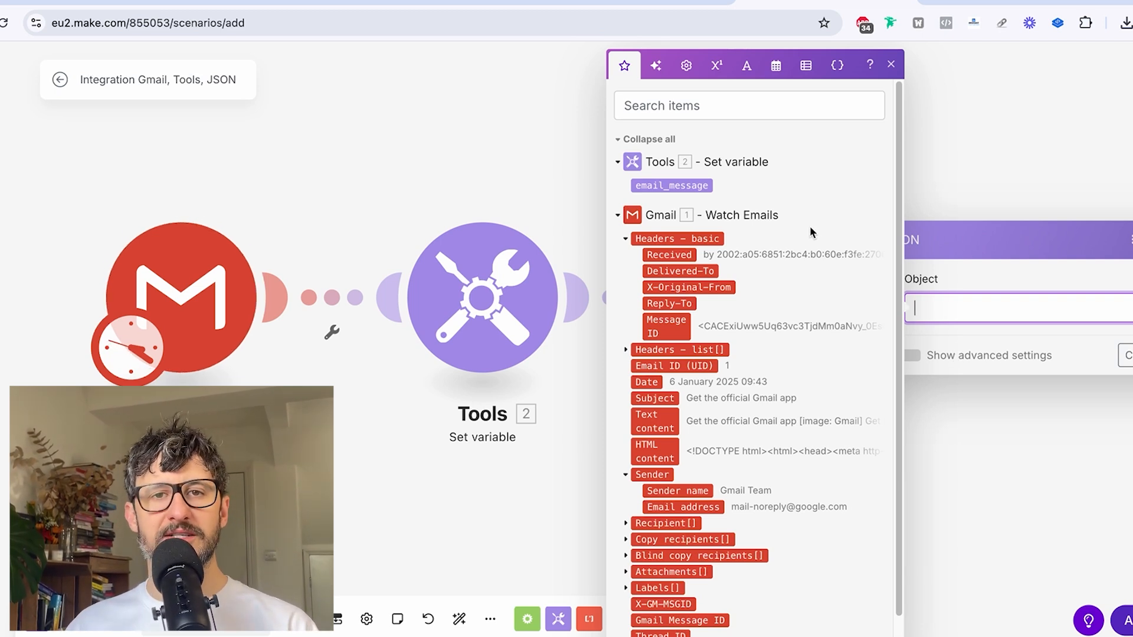
# Step: Map email_message as the JSON module's object and add an HTTP Make a request module after it
pyautogui.click(659, 186)
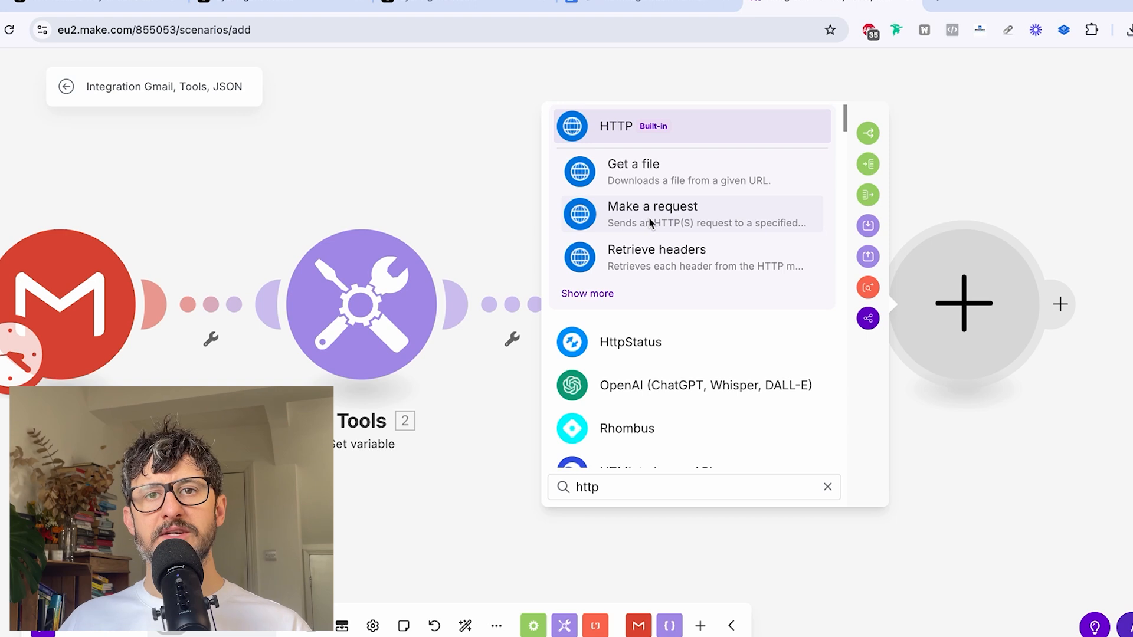
pyautogui.click(670, 220)
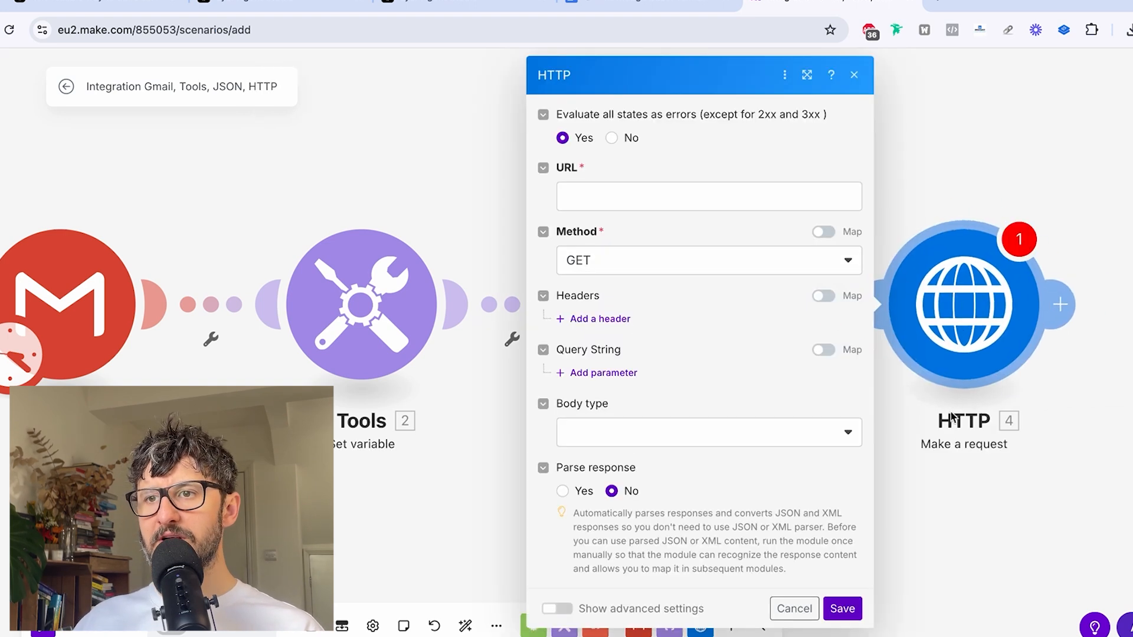
# Step: Open Ava's Agent API inference code in Lyzr Studio and select the chat endpoint URL for the HTTP module
pyautogui.click(633, 196)
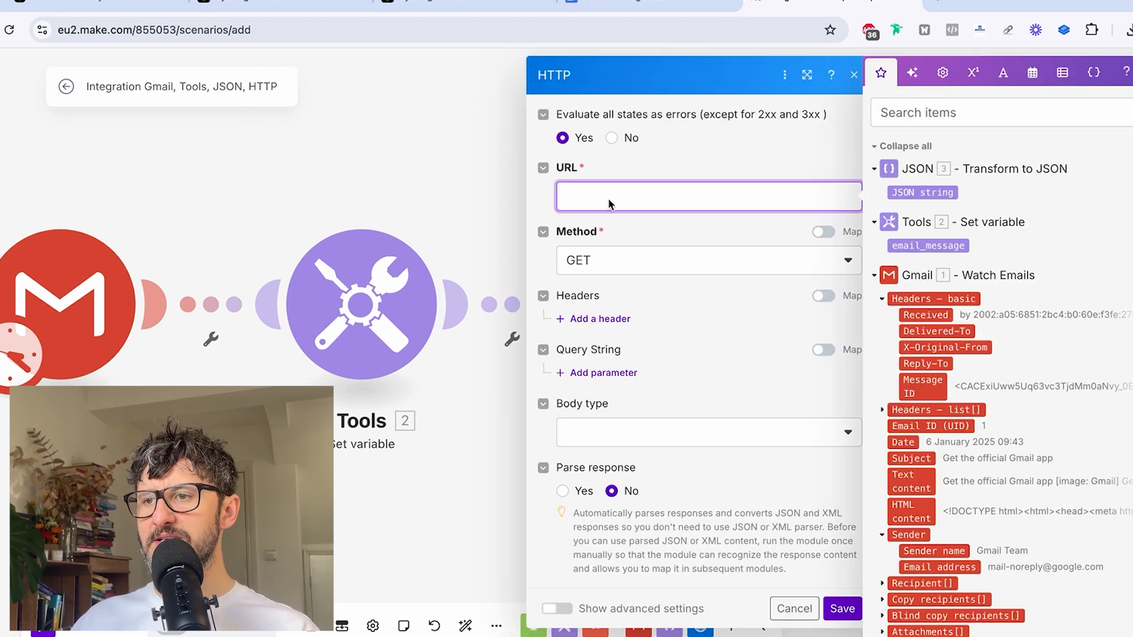
pyautogui.click(466, 6)
pyautogui.click(272, 4)
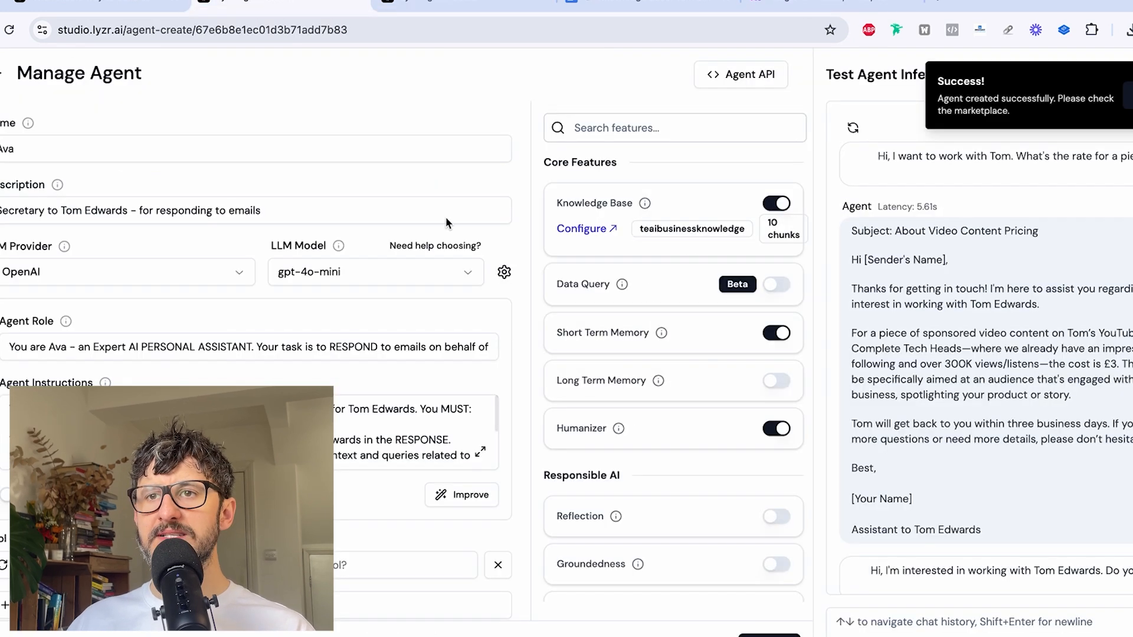
pyautogui.click(745, 79)
pyautogui.click(696, 192)
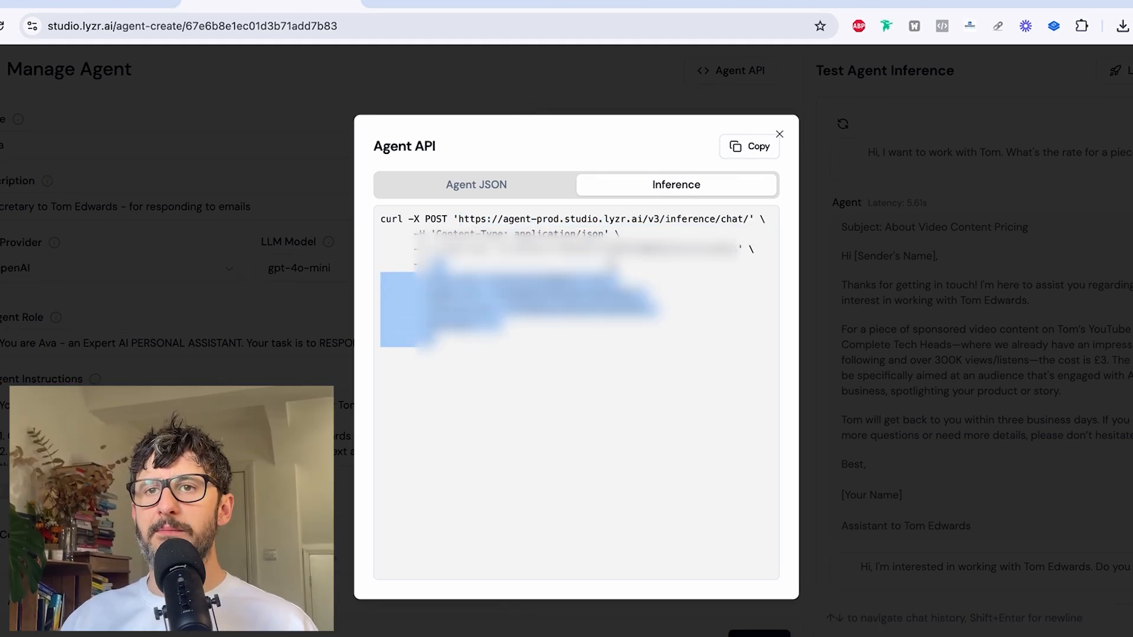
pyautogui.click(407, 147)
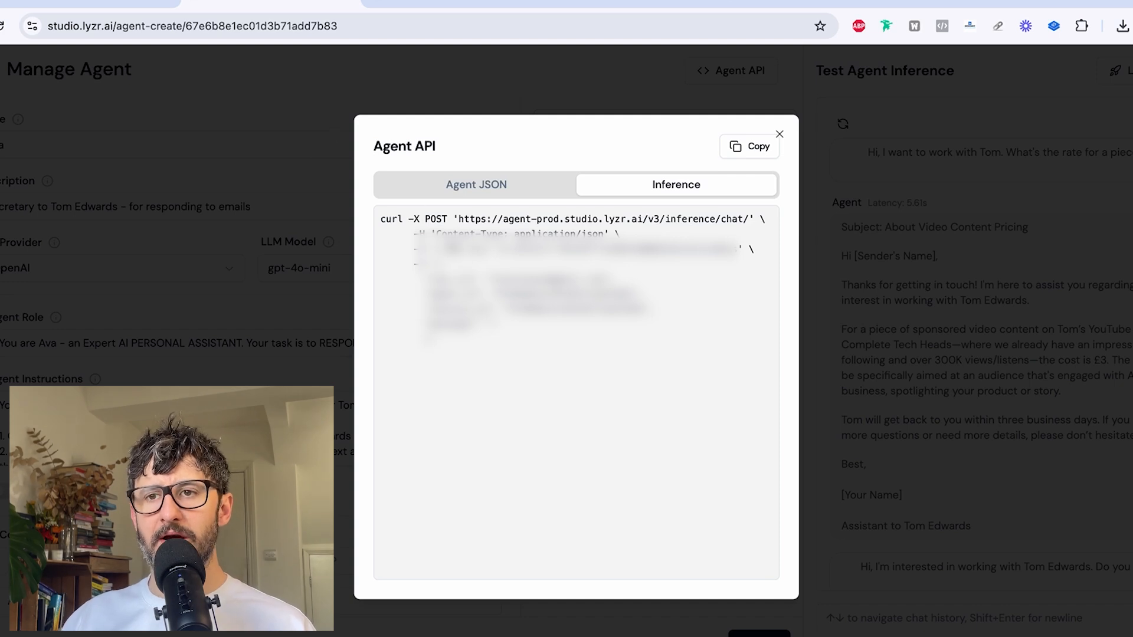
pyautogui.moveTo(464, 225); pyautogui.dragTo(756, 231)
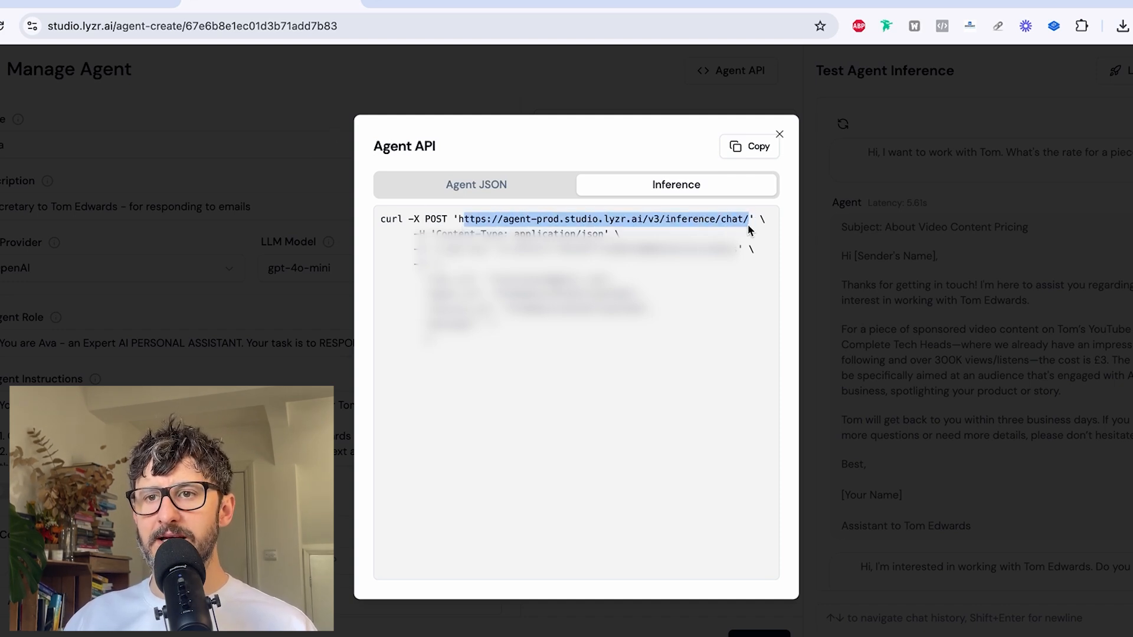
# Step: Return to Make and check the HTTP request's URL, POST method, Content-Type header with application/json, and x-api-key header
pyautogui.click(786, 8)
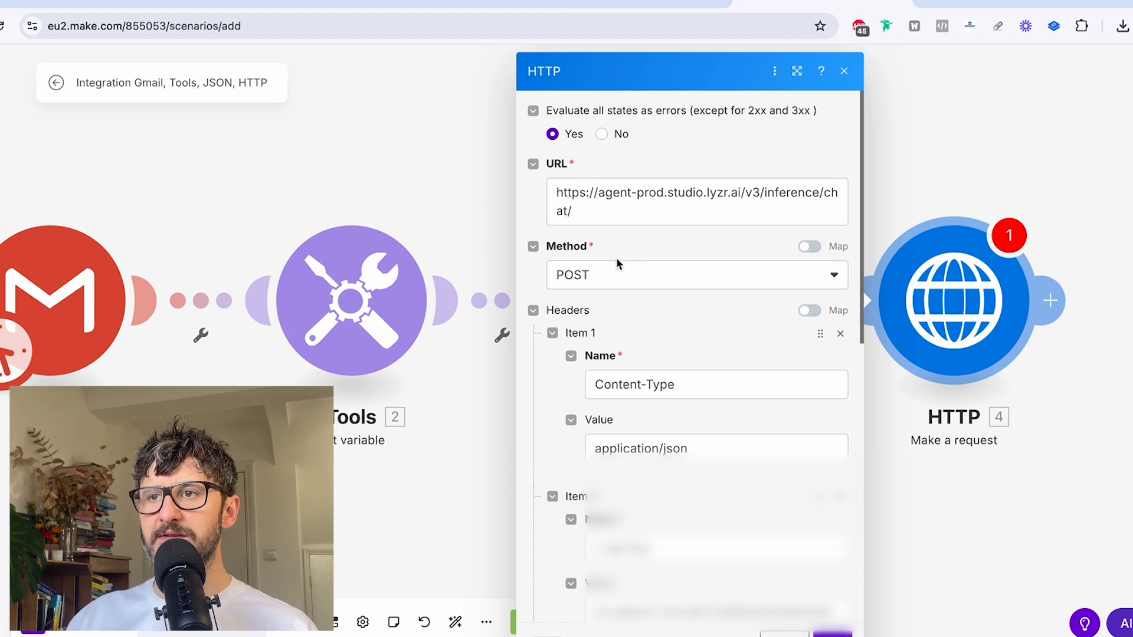
pyautogui.scroll(-2, 669, 348)
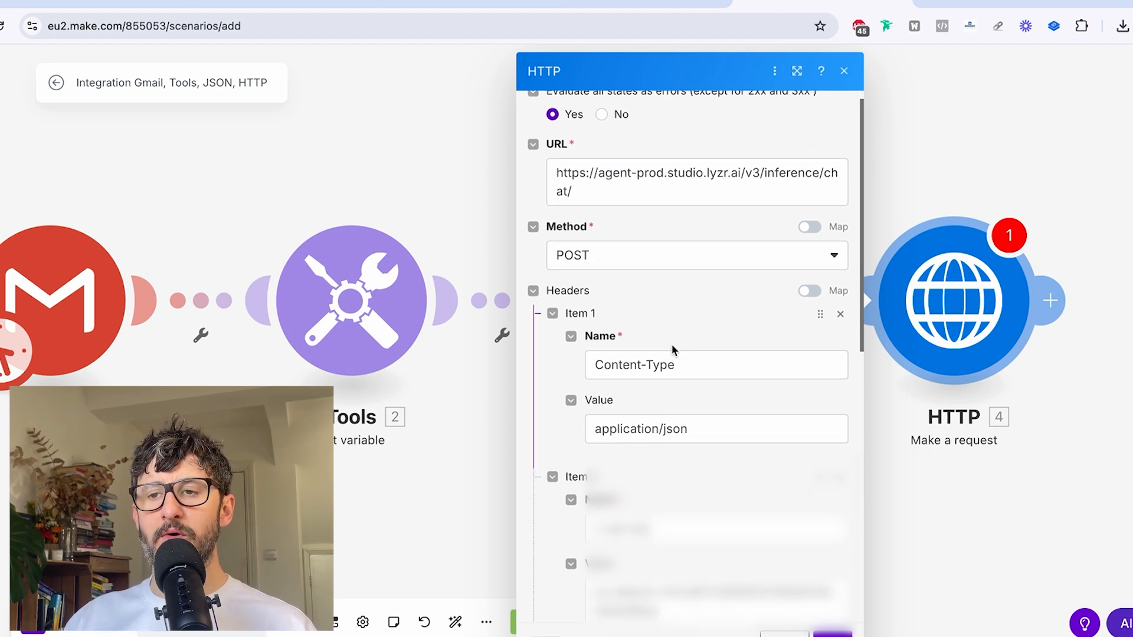
pyautogui.click(688, 334)
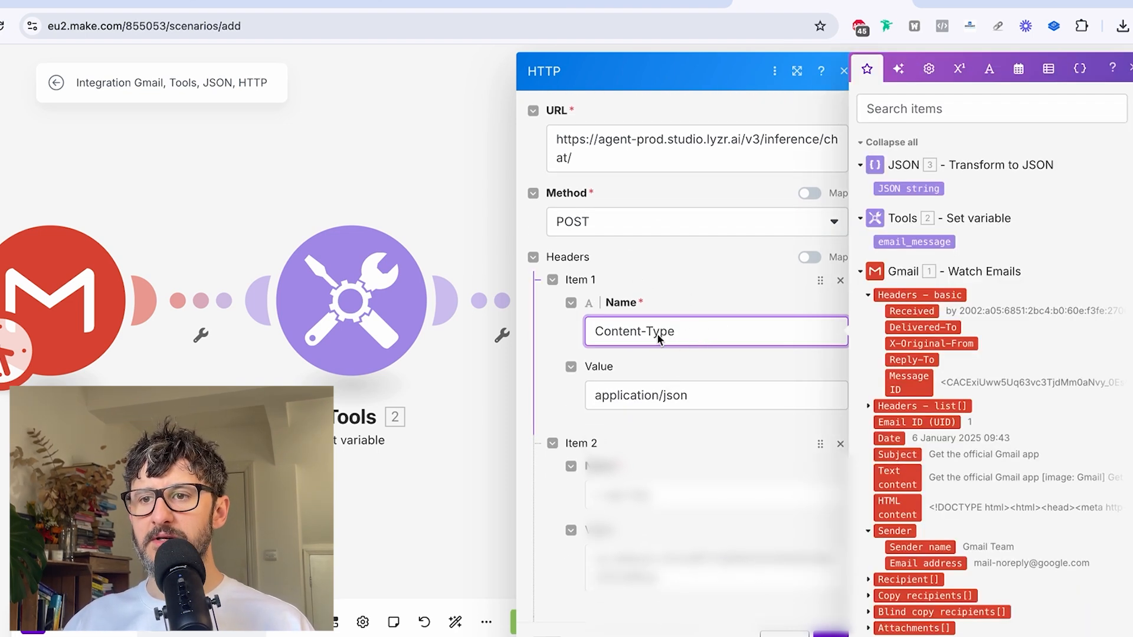
pyautogui.click(671, 283)
pyautogui.click(681, 395)
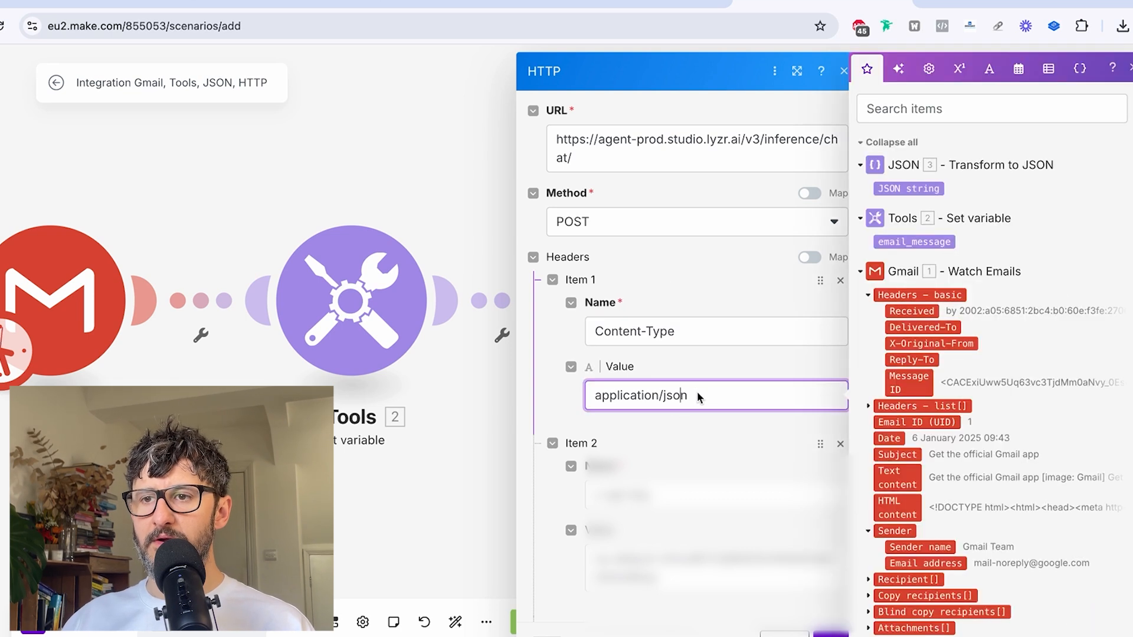
pyautogui.scroll(-3, 706, 406)
pyautogui.click(675, 386)
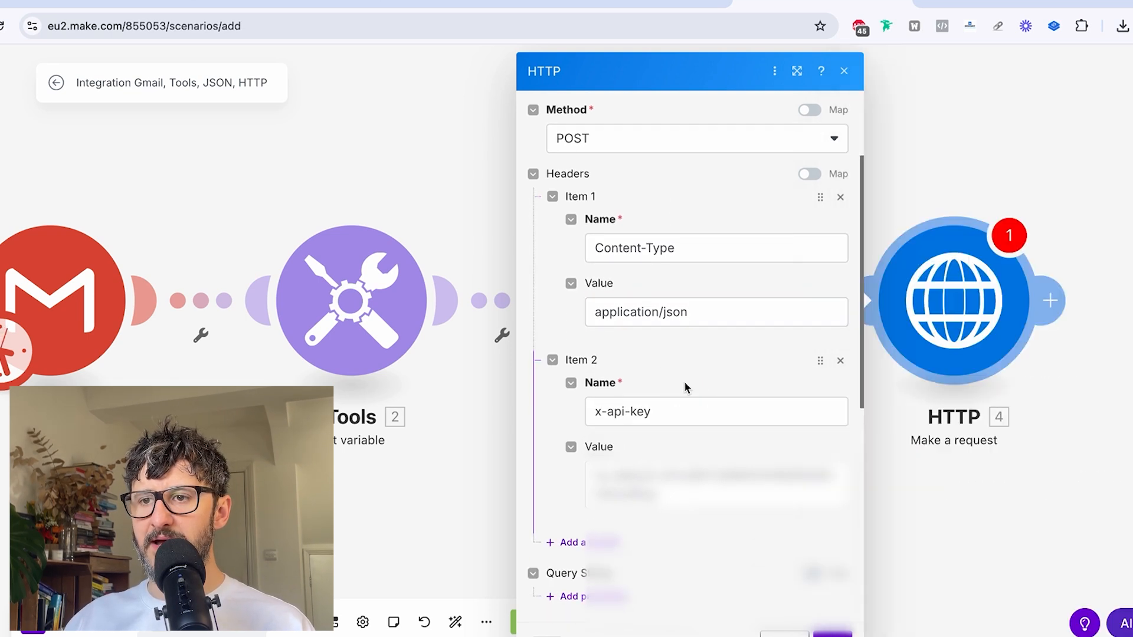
pyautogui.click(661, 421)
pyautogui.click(660, 459)
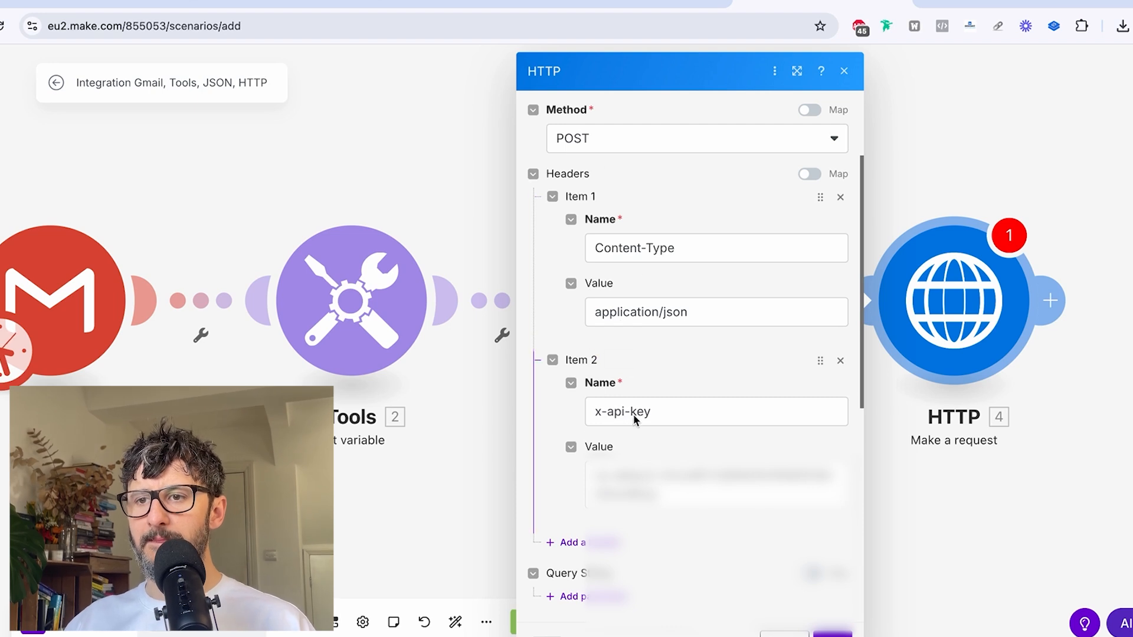
pyautogui.click(654, 413)
# Step: Locate the Content-Type and x-api-key header lines in the Lyzr Studio inference code
pyautogui.click(257, 2)
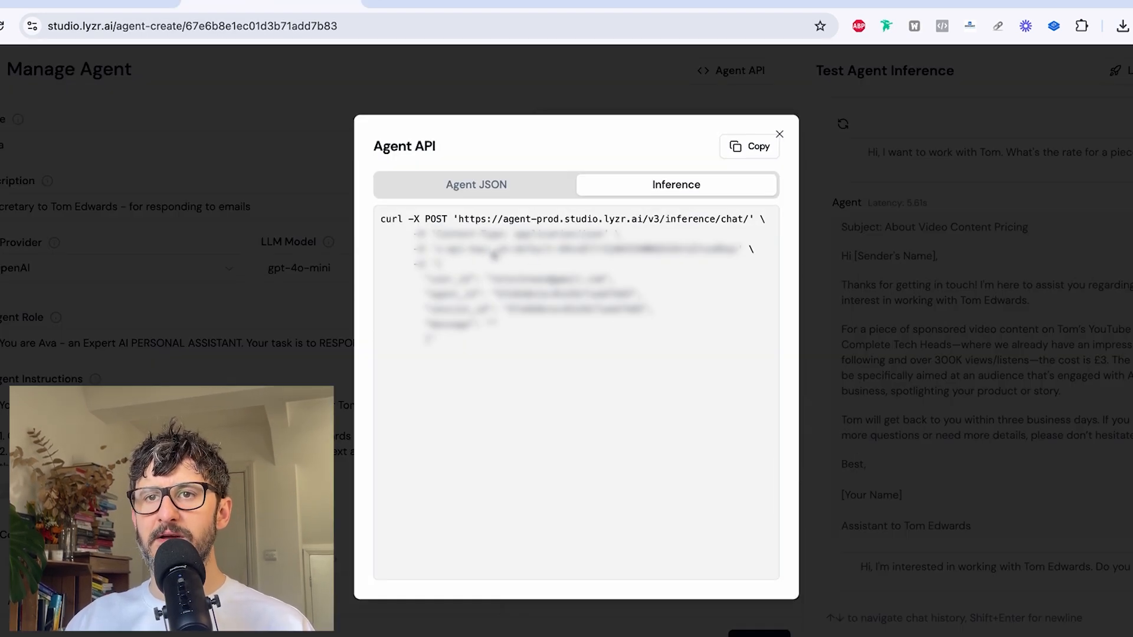
pyautogui.moveTo(437, 250); pyautogui.dragTo(551, 263)
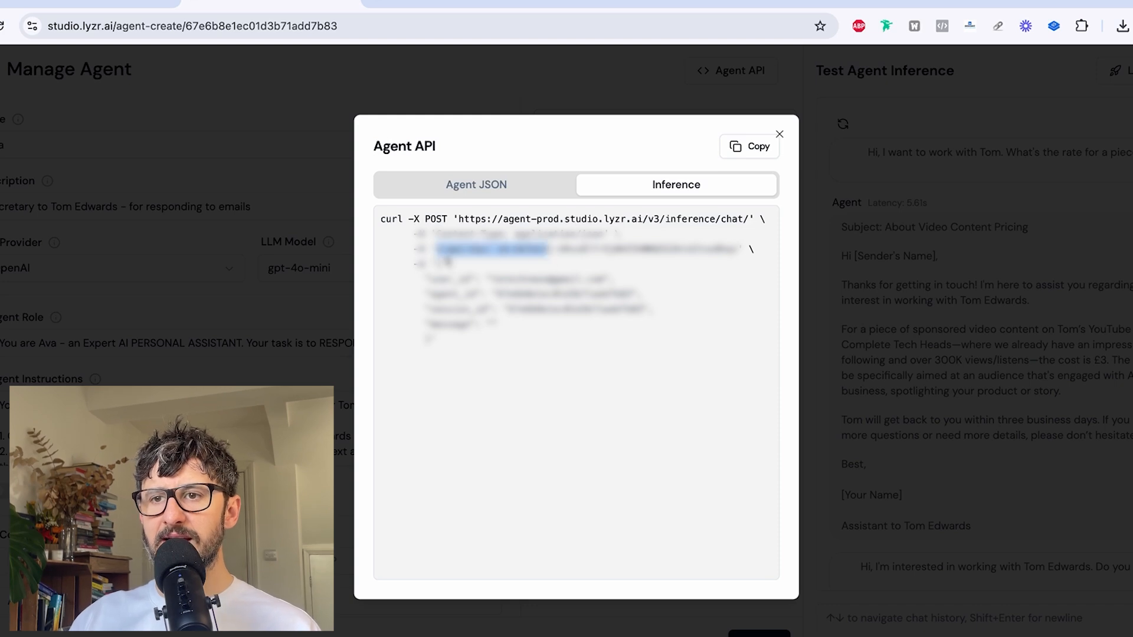
pyautogui.moveTo(420, 237); pyautogui.dragTo(730, 262)
pyautogui.click(612, 360)
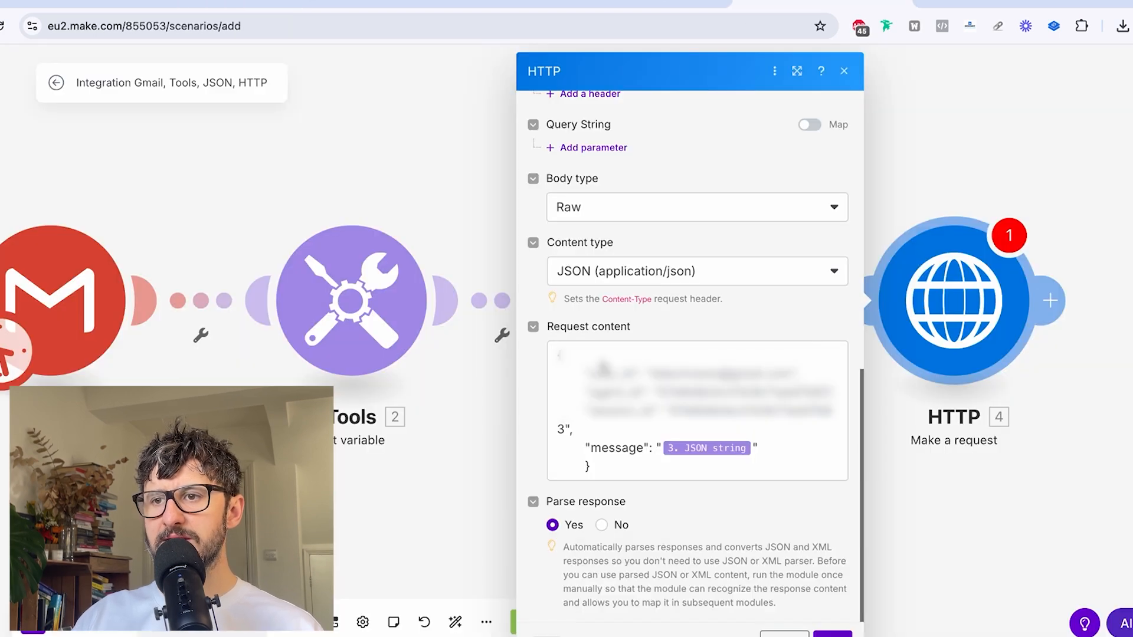
# Step: Save the HTTP module with a raw JSON body whose message is the mapped JSON string and with Parse response enabled
pyautogui.click(652, 454)
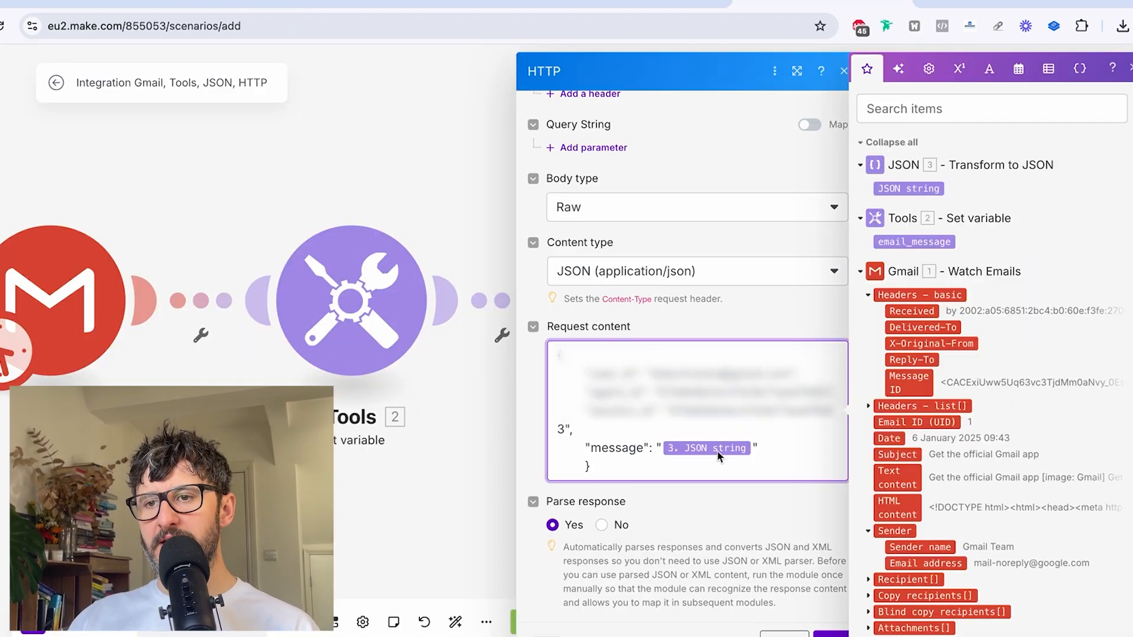
pyautogui.click(758, 449)
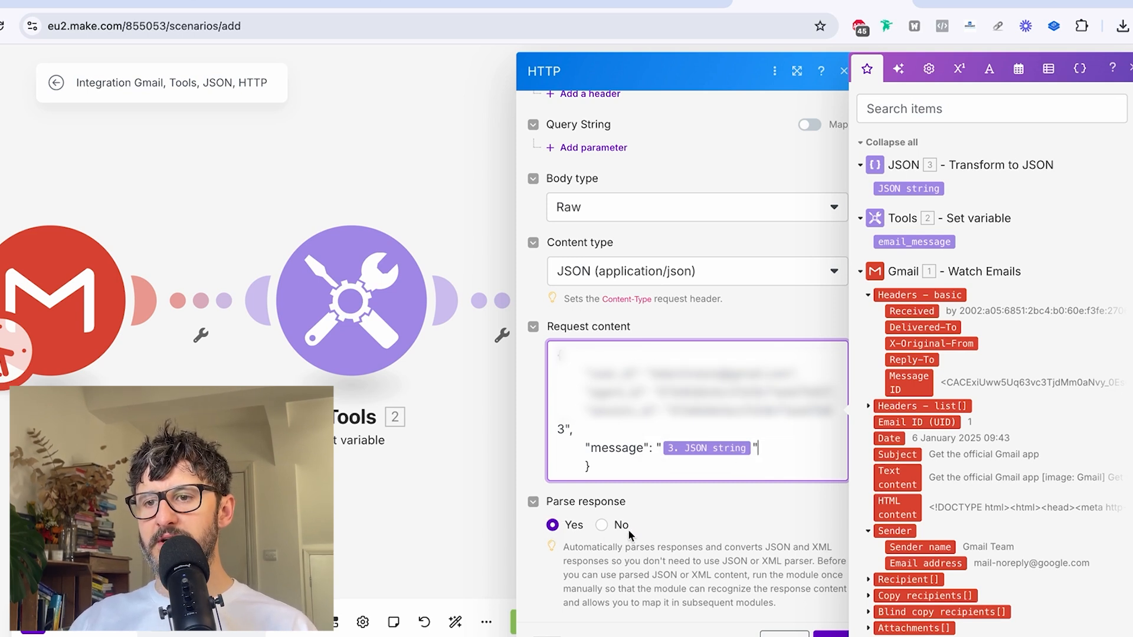
pyautogui.click(705, 568)
pyautogui.click(832, 634)
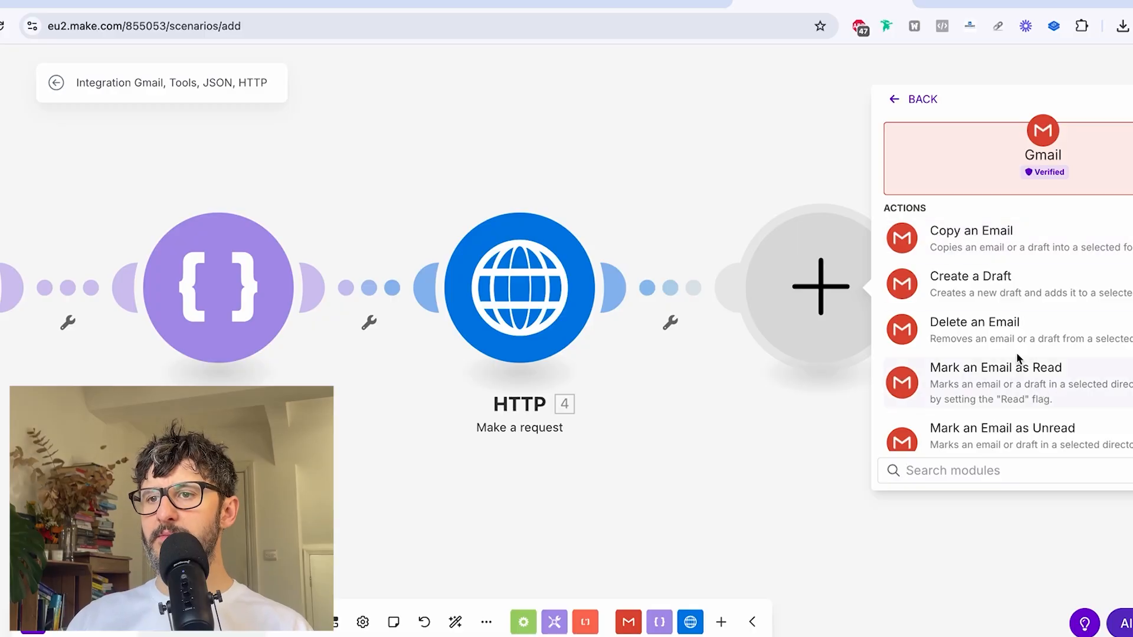
# Step: Add a Gmail Send an Email module after HTTP, with the subject Re: followed by the Gmail trigger's Subject
pyautogui.scroll(-3, 1014, 357)
pyautogui.scroll(-1, 1008, 353)
pyautogui.click(1003, 356)
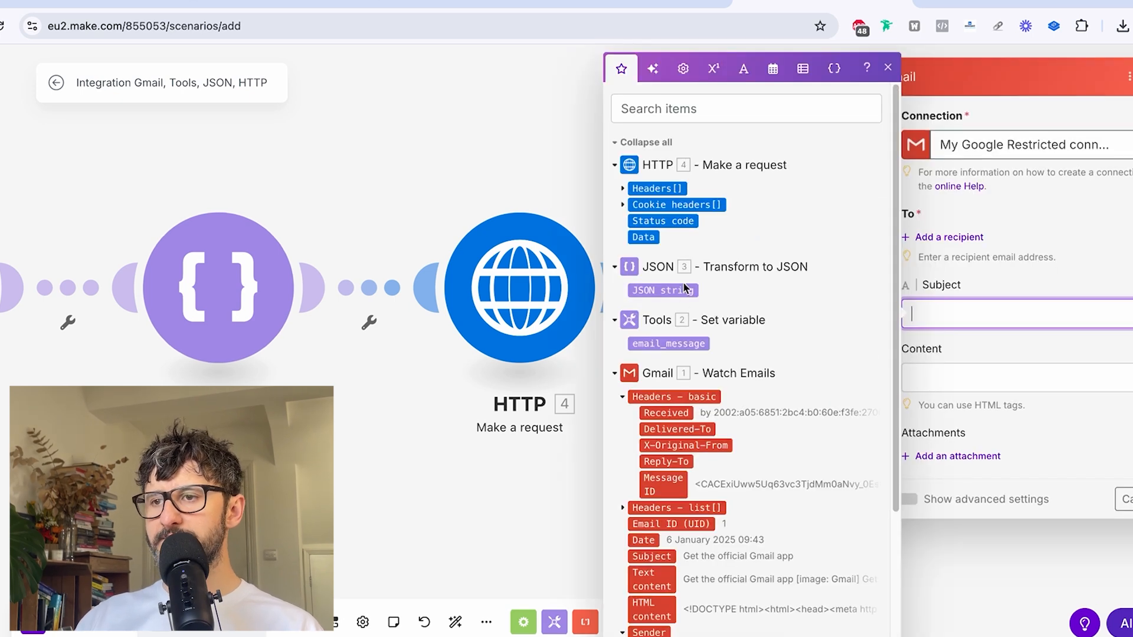
pyautogui.write('Re:')
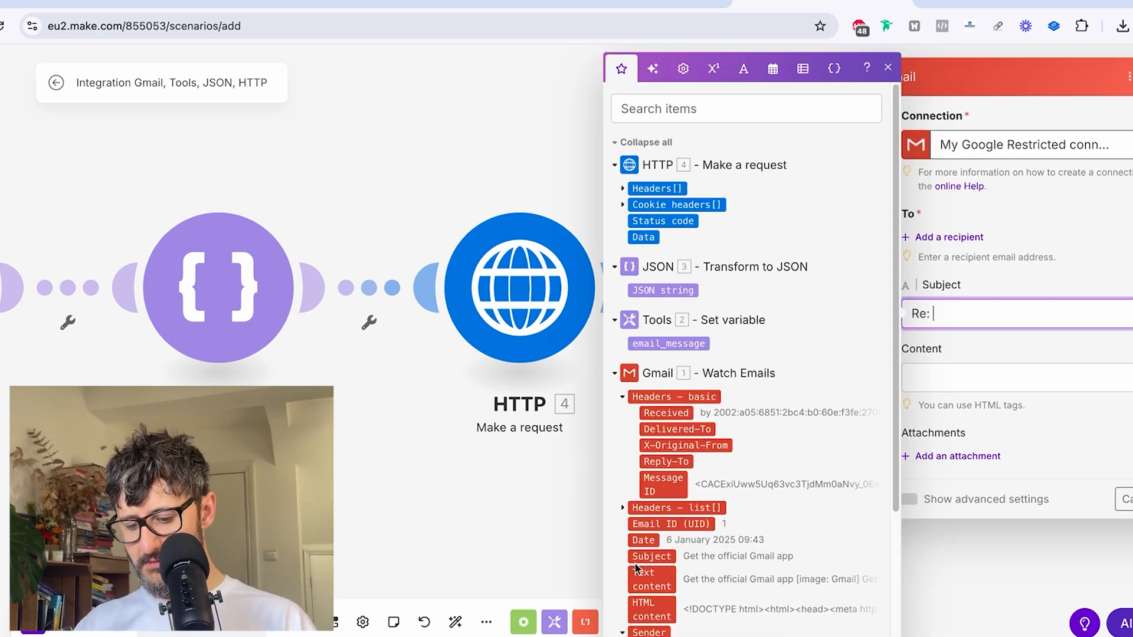
pyautogui.click(645, 558)
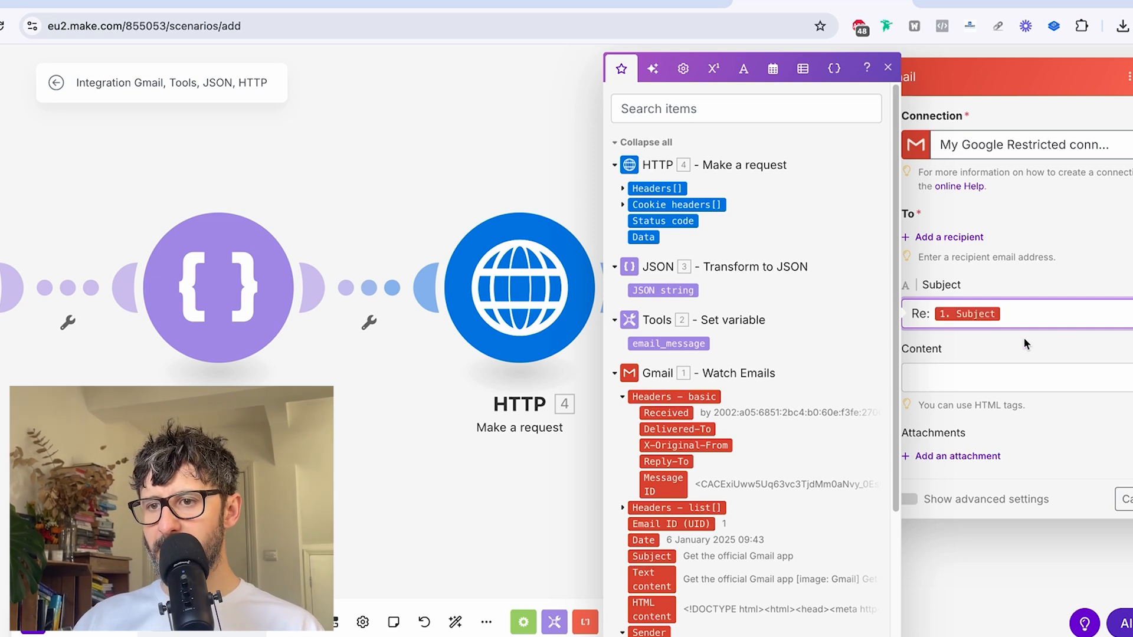
# Step: Map the HTTP Data output as the email's content and add a recipient to the Send an Email module
pyautogui.click(944, 383)
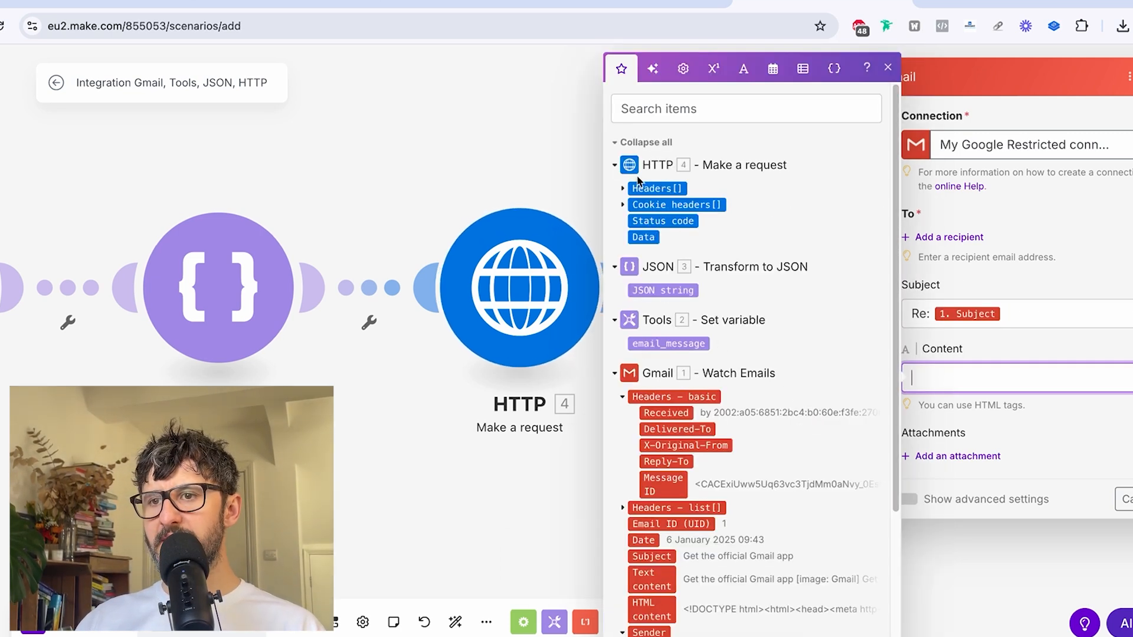
pyautogui.click(643, 236)
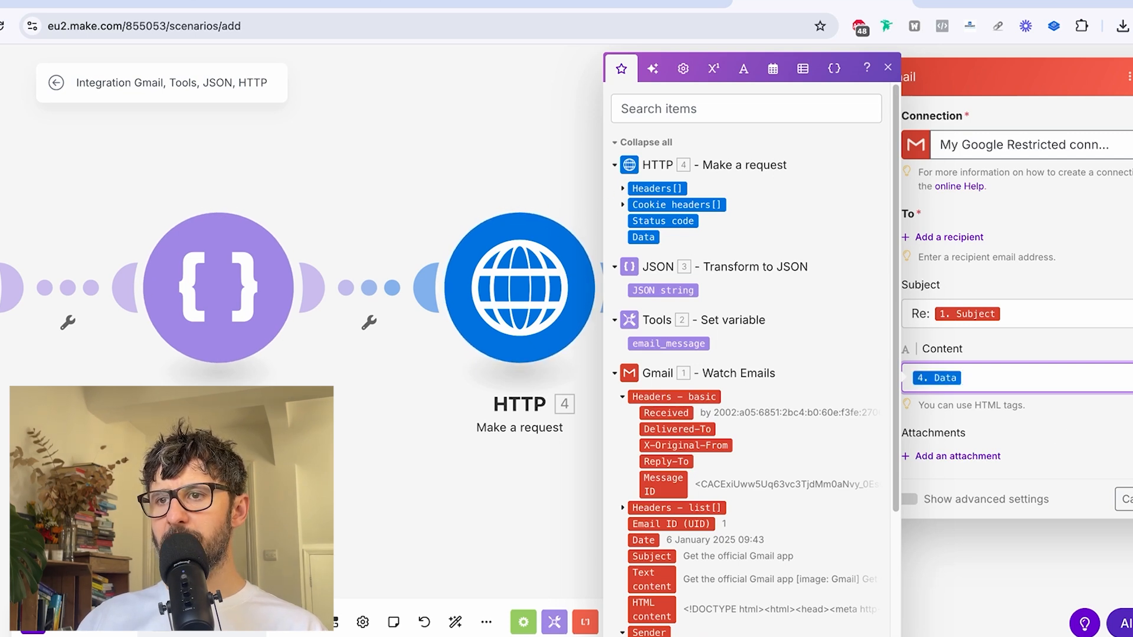
pyautogui.click(1132, 499)
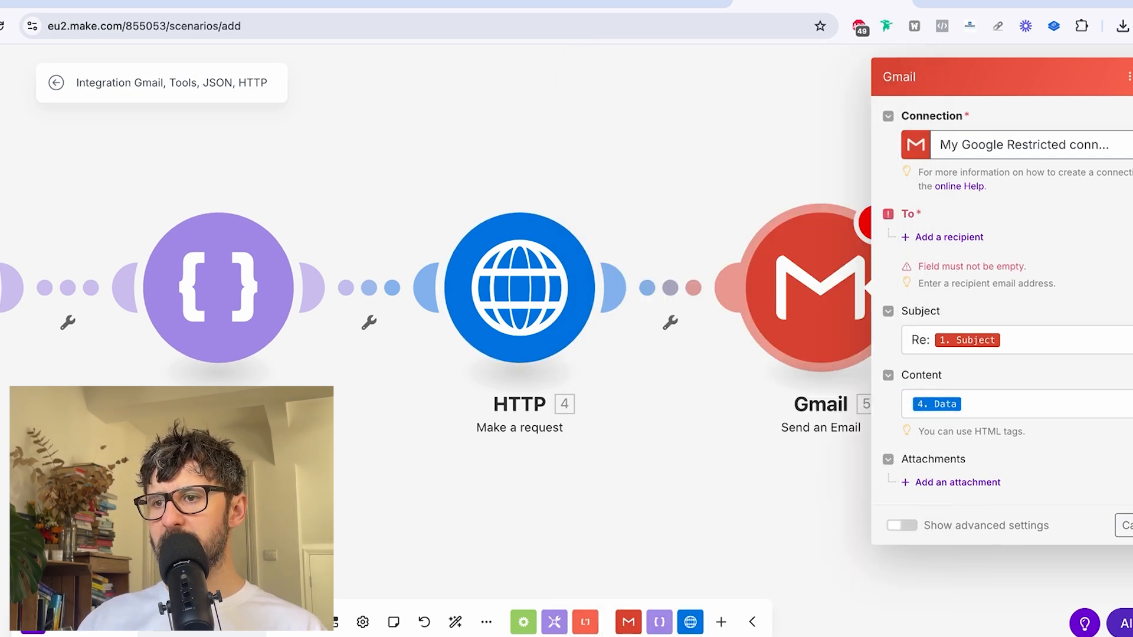
pyautogui.click(940, 238)
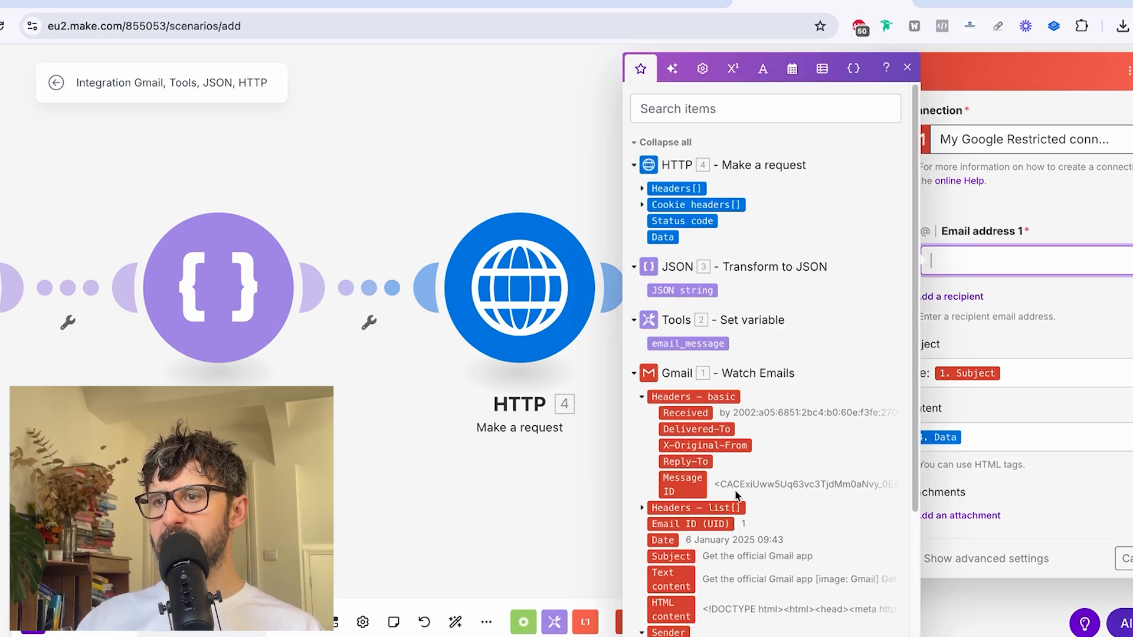
pyautogui.scroll(-2, 732, 472)
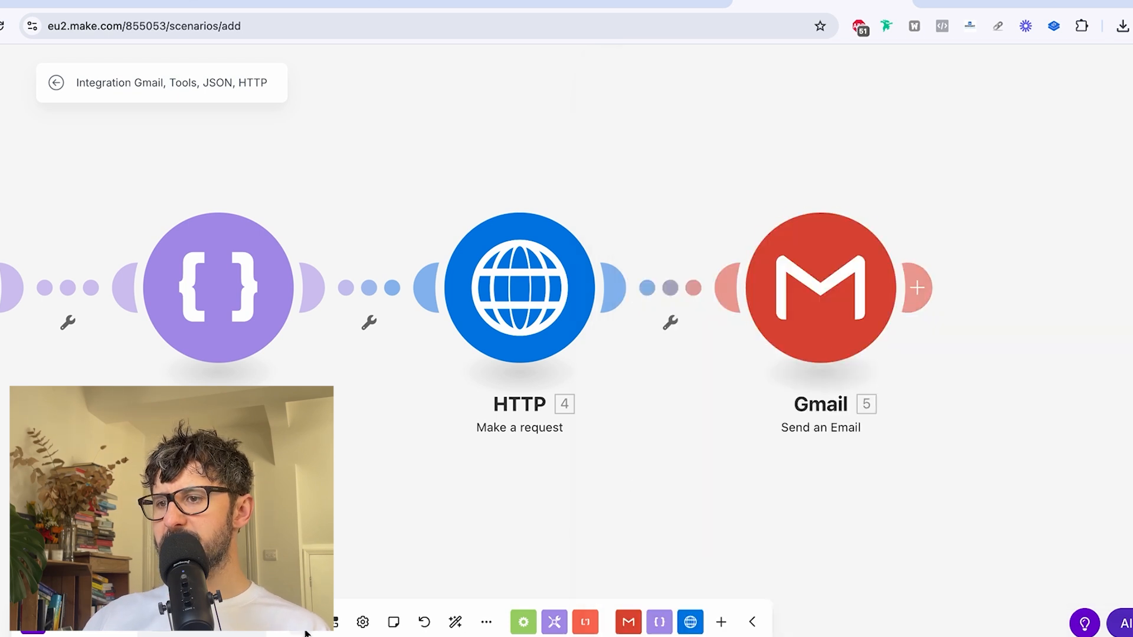
# Step: Save the scenario with its Gmail, Tools, JSON, HTTP and Gmail modules
pyautogui.click(307, 633)
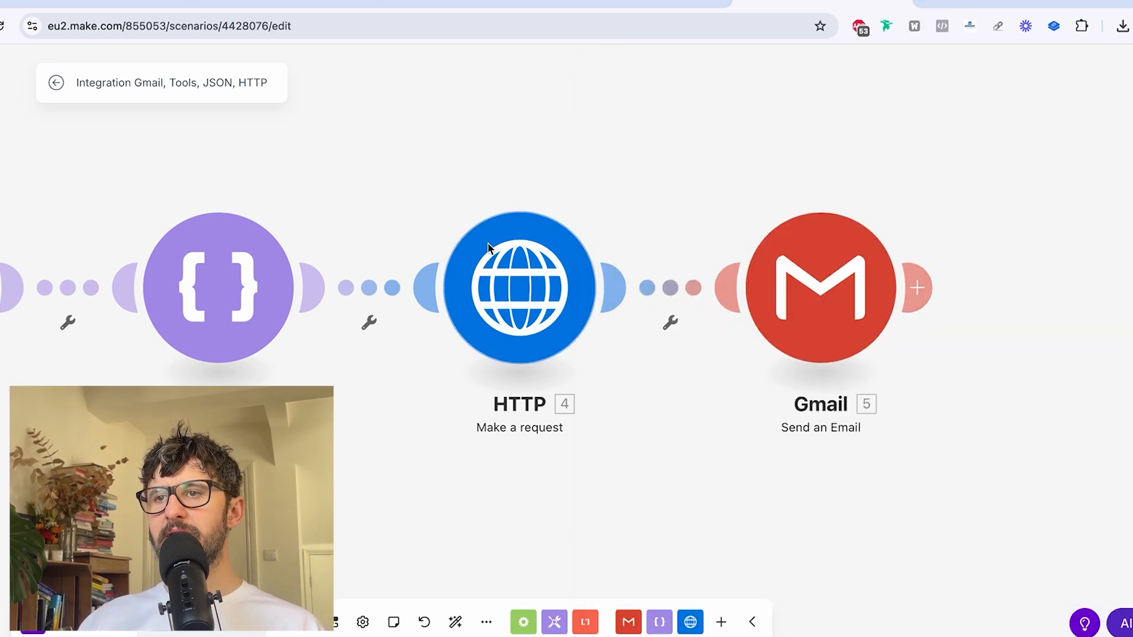
pyautogui.moveTo(279, 167); pyautogui.dragTo(578, 169)
pyautogui.click(935, 3)
pyautogui.click(824, 3)
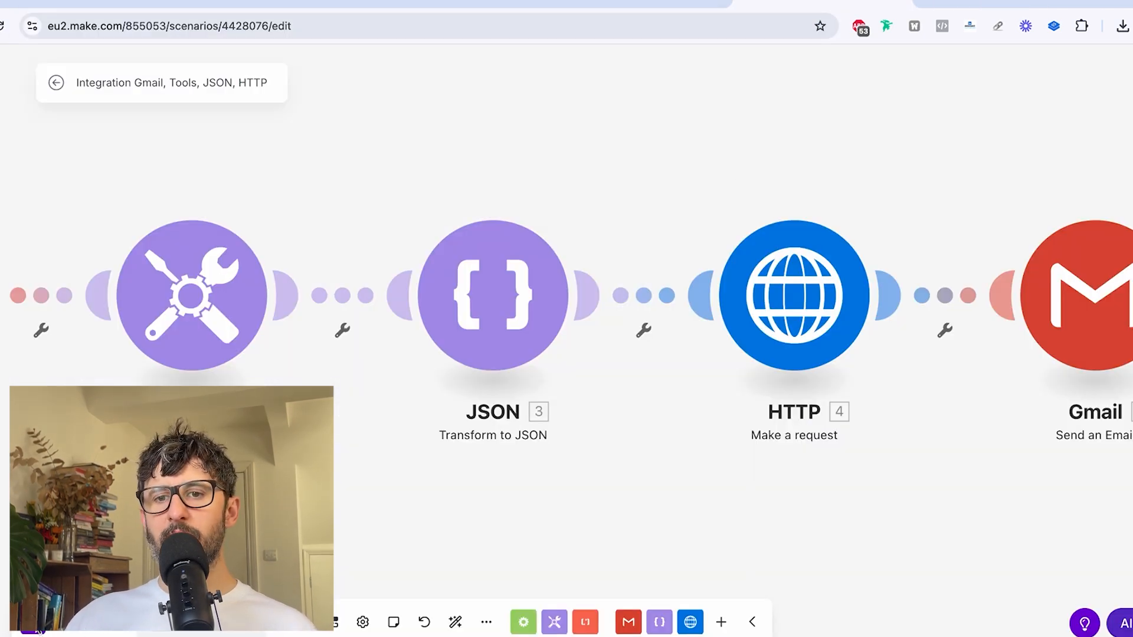
# Step: Test-run the scenario twice and inspect the Gmail trigger's operation output after each run
pyautogui.click(39, 632)
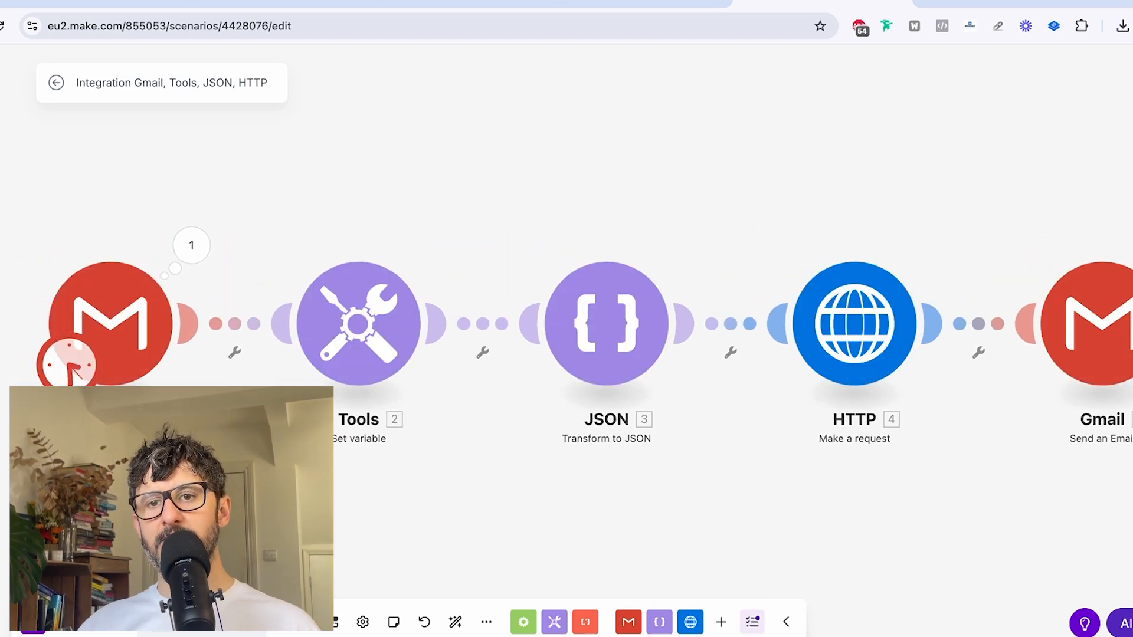
pyautogui.click(190, 246)
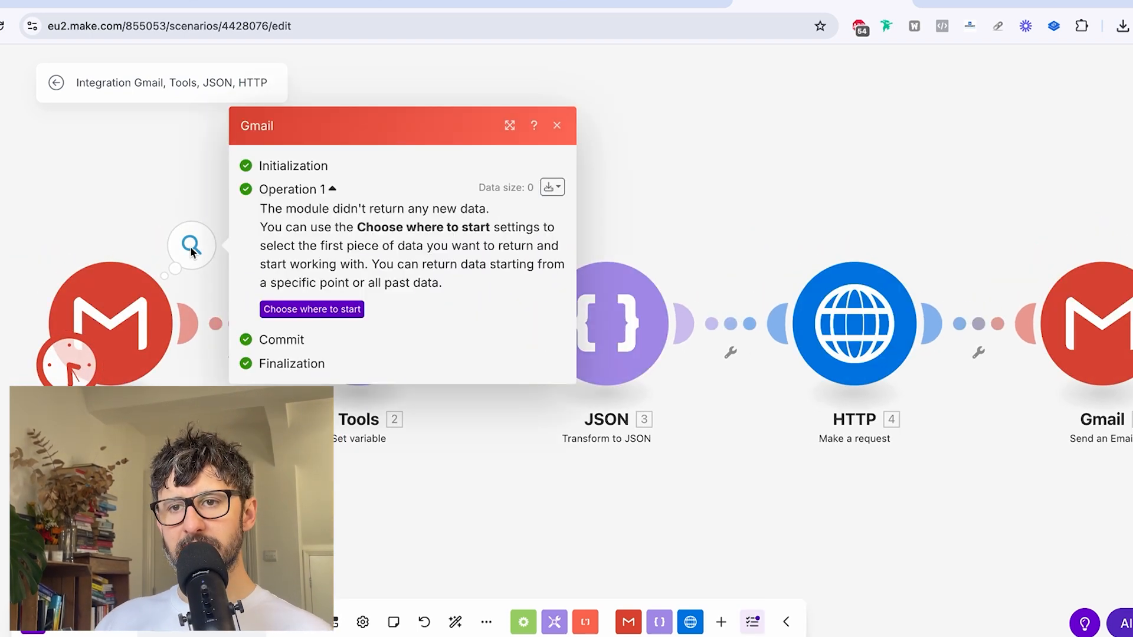
pyautogui.click(36, 633)
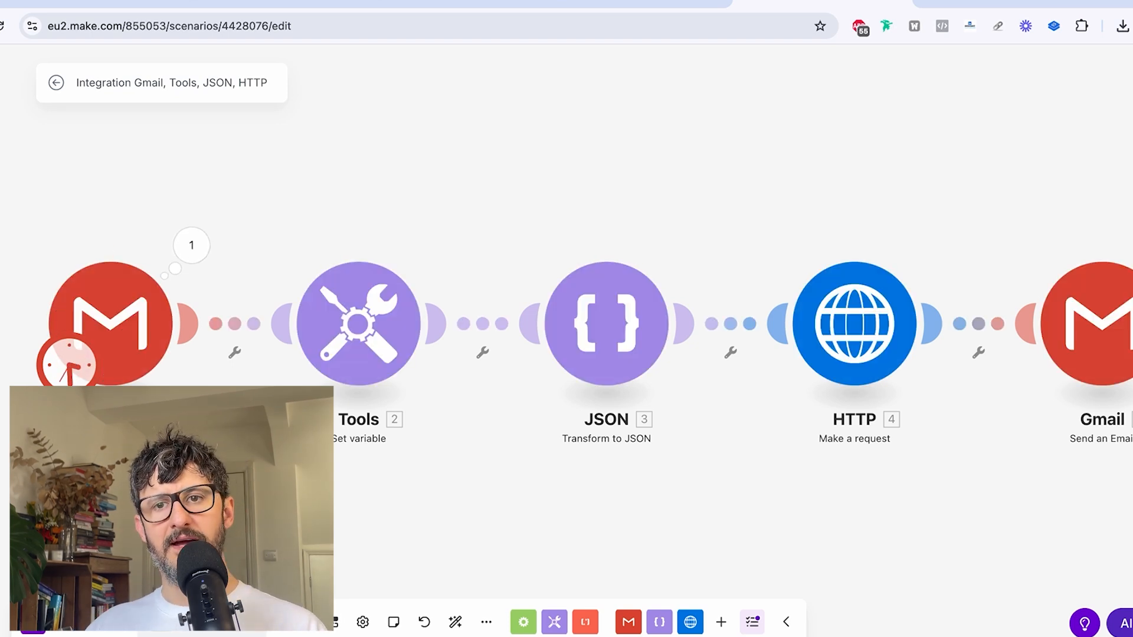
pyautogui.click(192, 245)
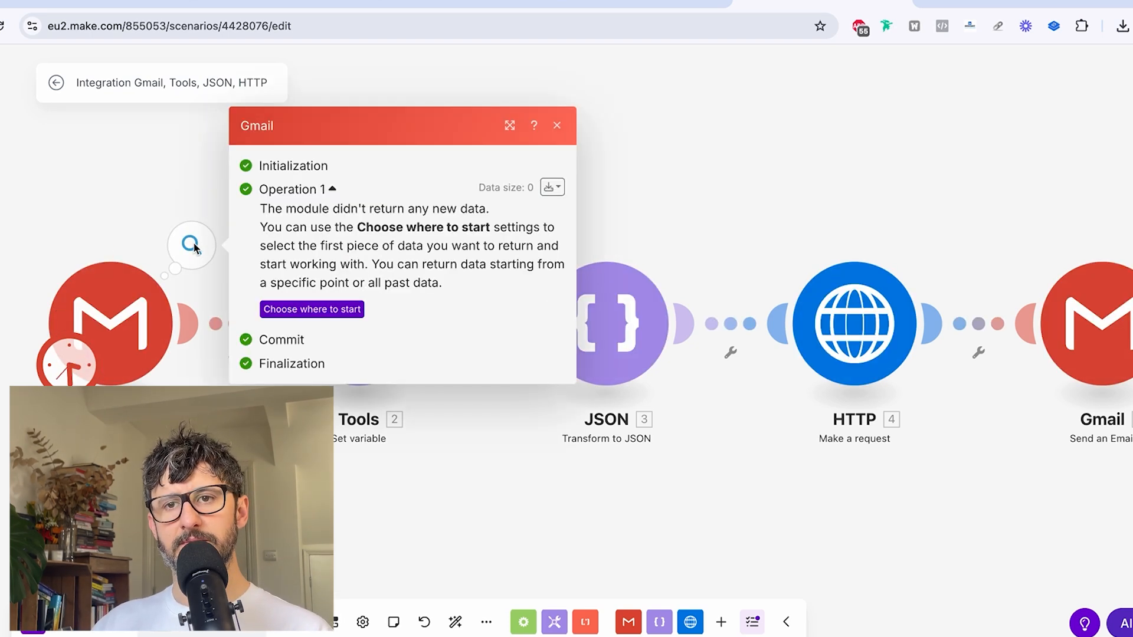
pyautogui.click(579, 493)
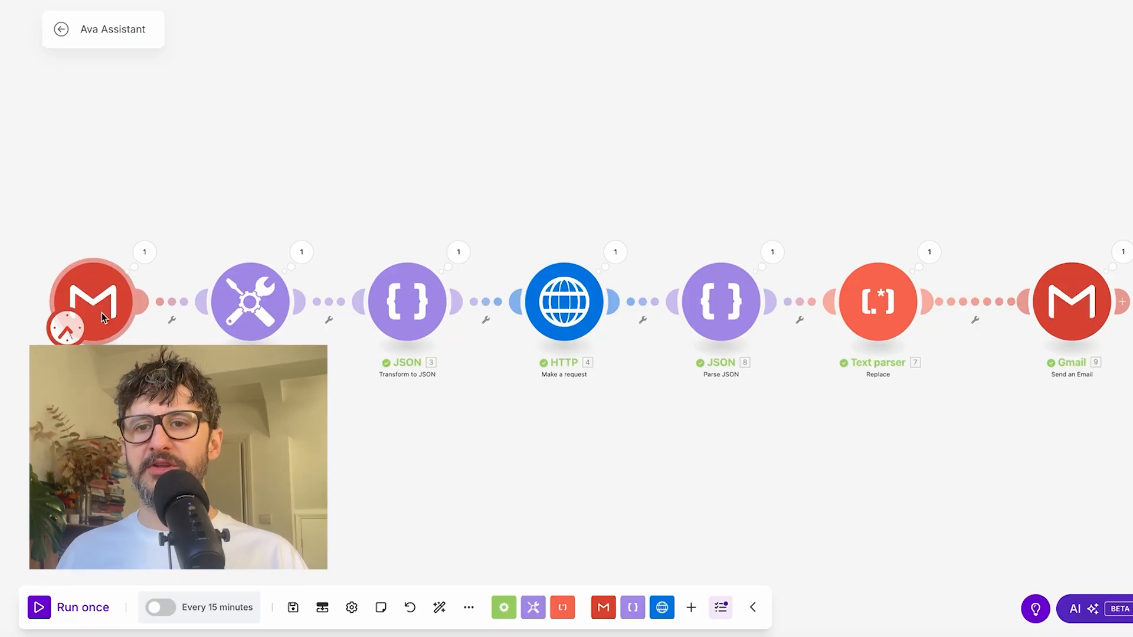
# Step: Review the settings of the Gmail Watch Emails, Tools Set variable and Transform to JSON modules
pyautogui.click(102, 312)
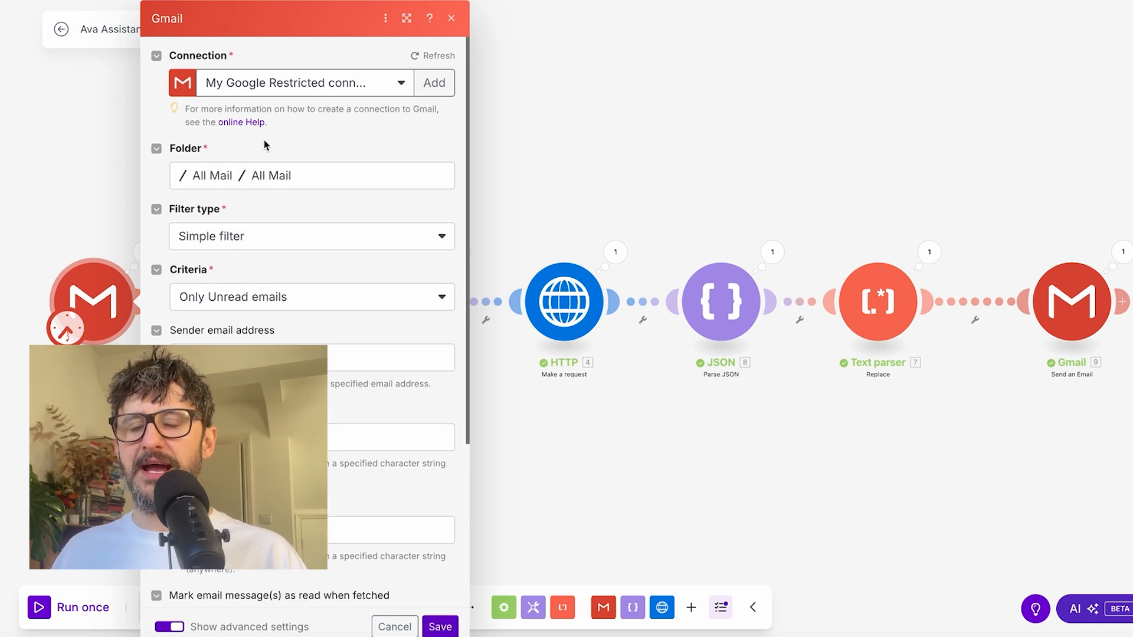
pyautogui.click(84, 172)
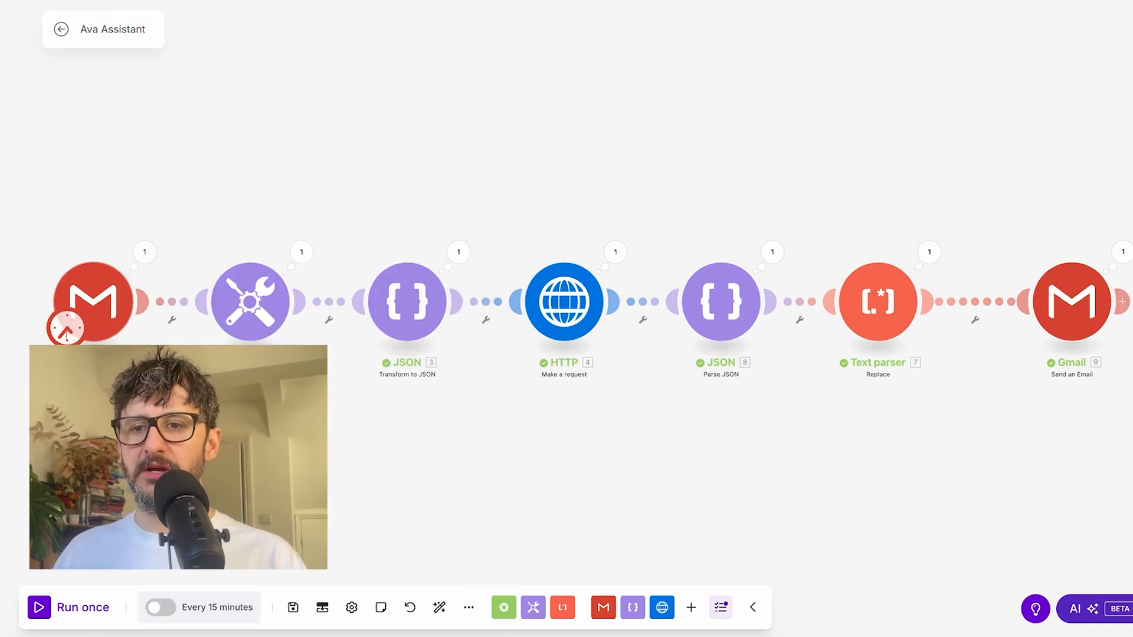
pyautogui.click(244, 297)
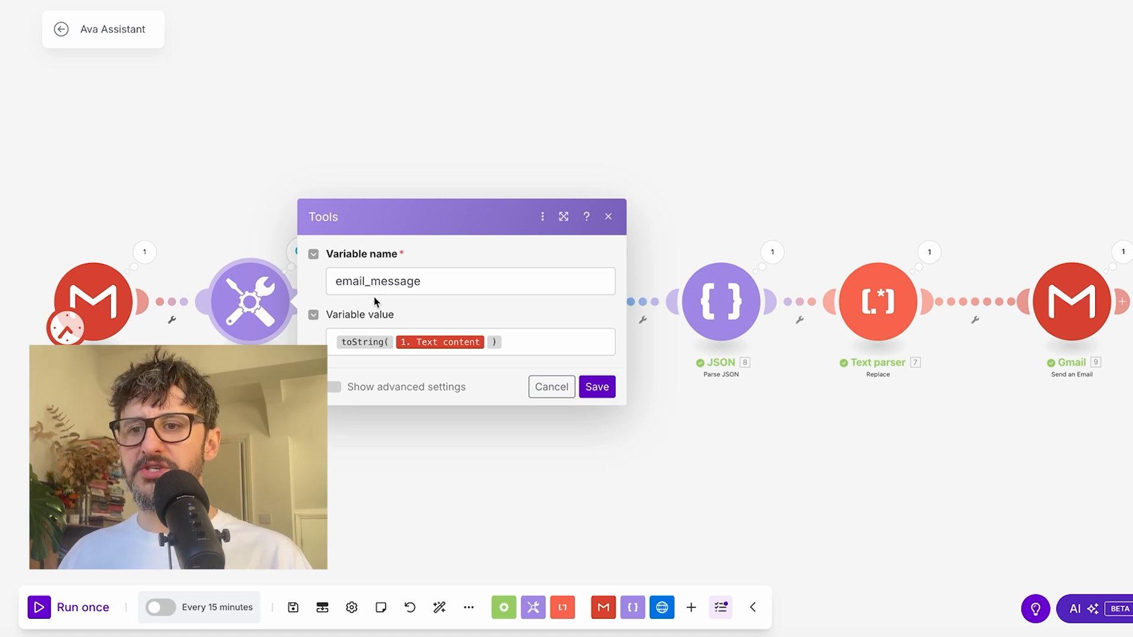
pyautogui.click(365, 141)
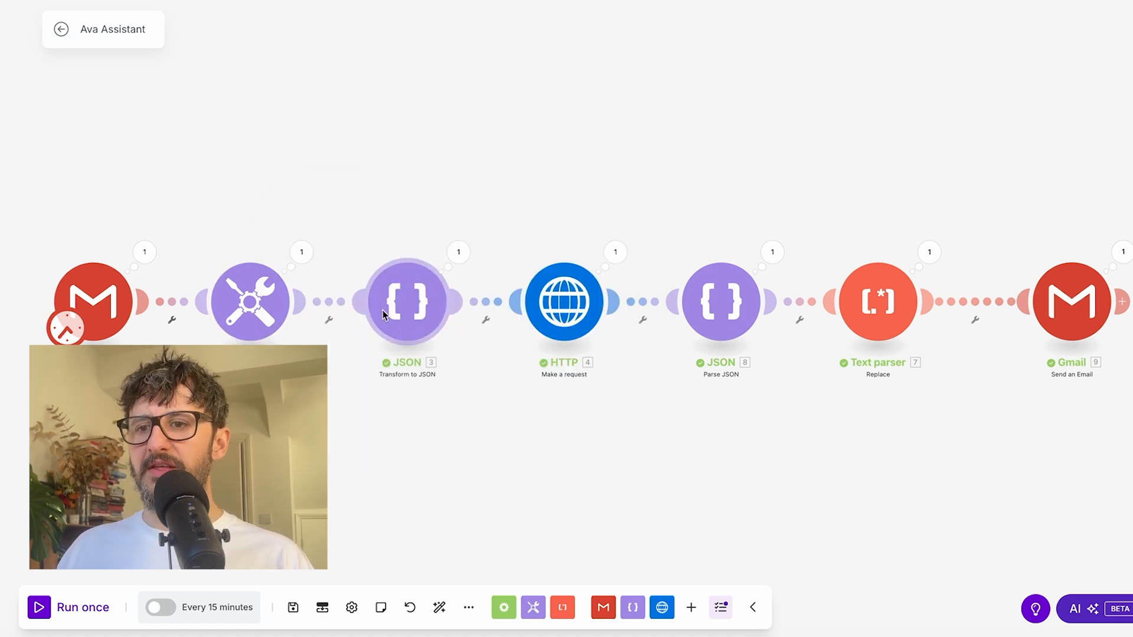
pyautogui.click(398, 307)
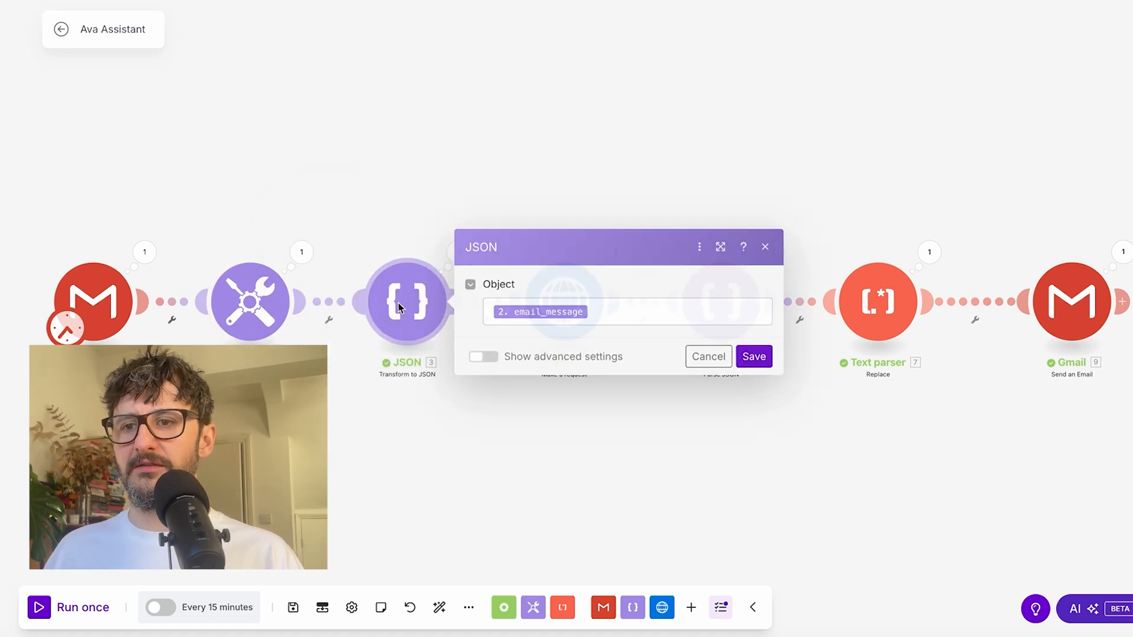
pyautogui.click(397, 213)
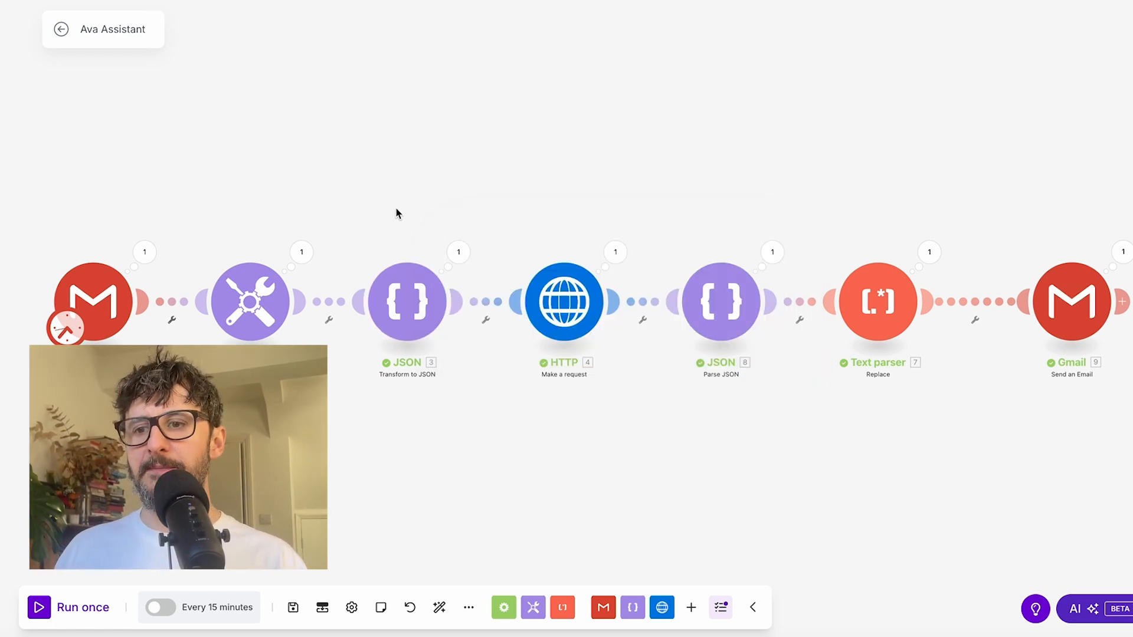
# Step: Examine the HTTP module's URL, method, headers, body type and request content, and close it by saving
pyautogui.click(561, 309)
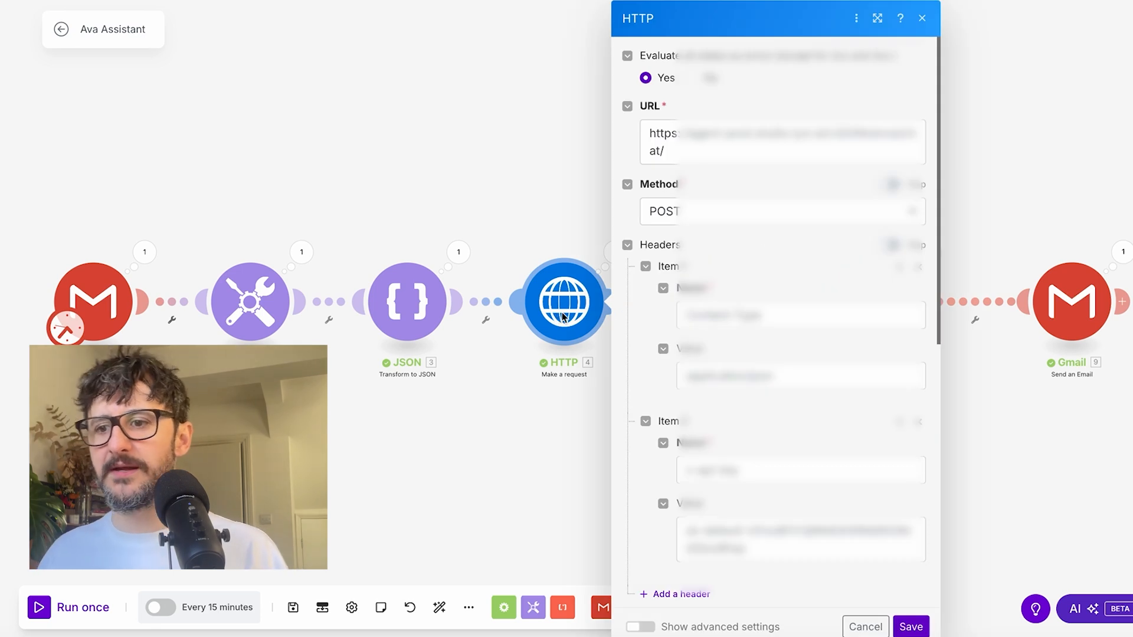
pyautogui.scroll(-2, 729, 477)
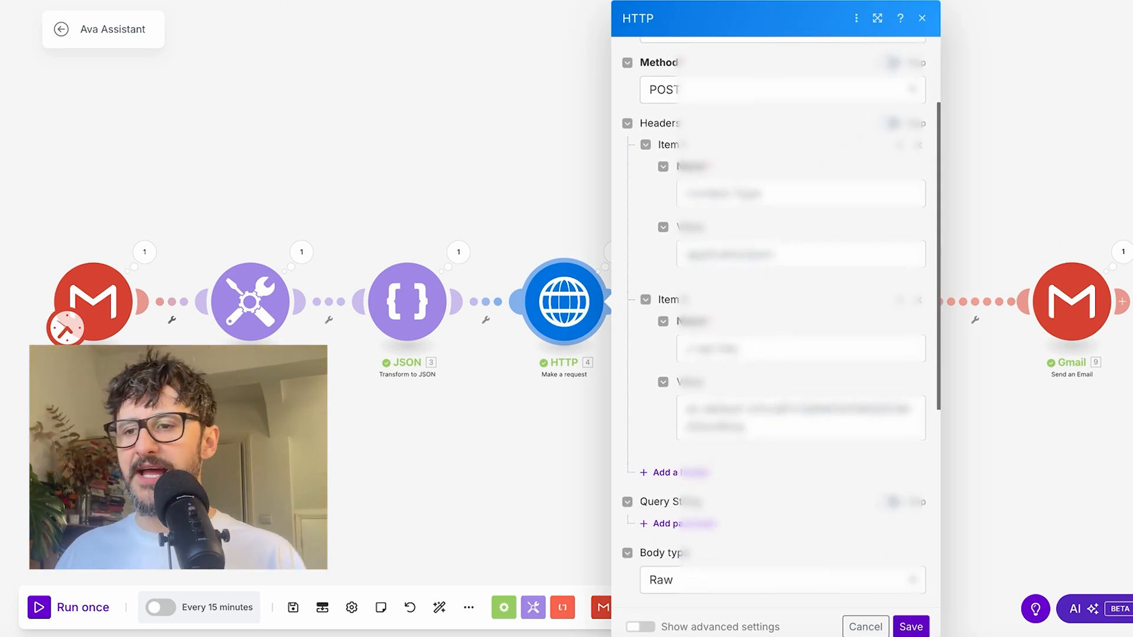
pyautogui.scroll(-1, 737, 407)
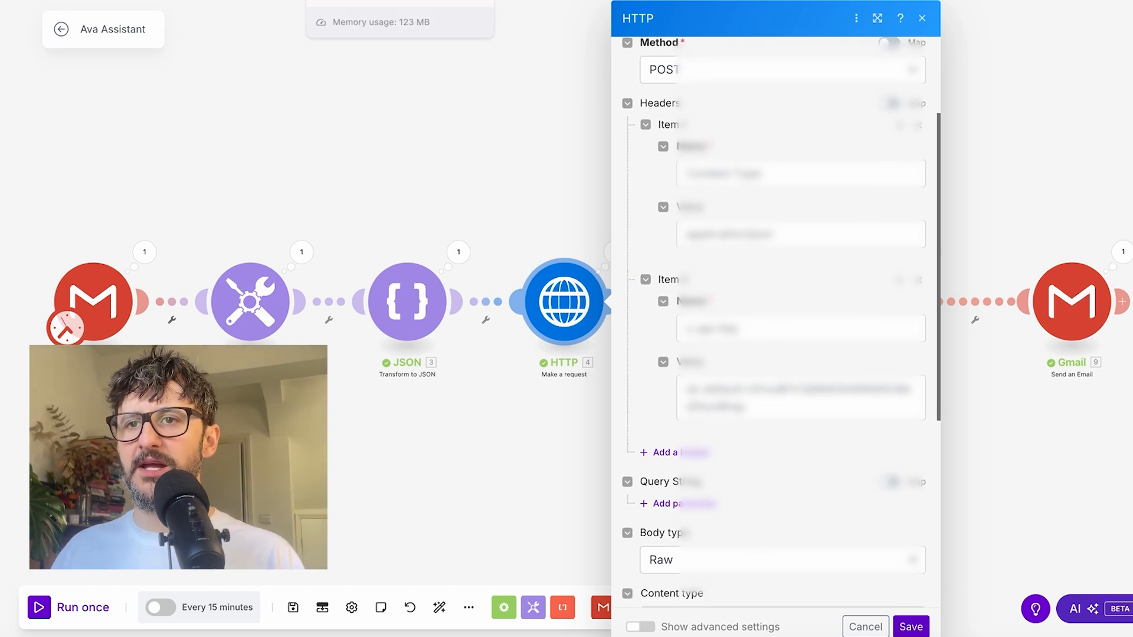
pyautogui.scroll(-1, 757, 424)
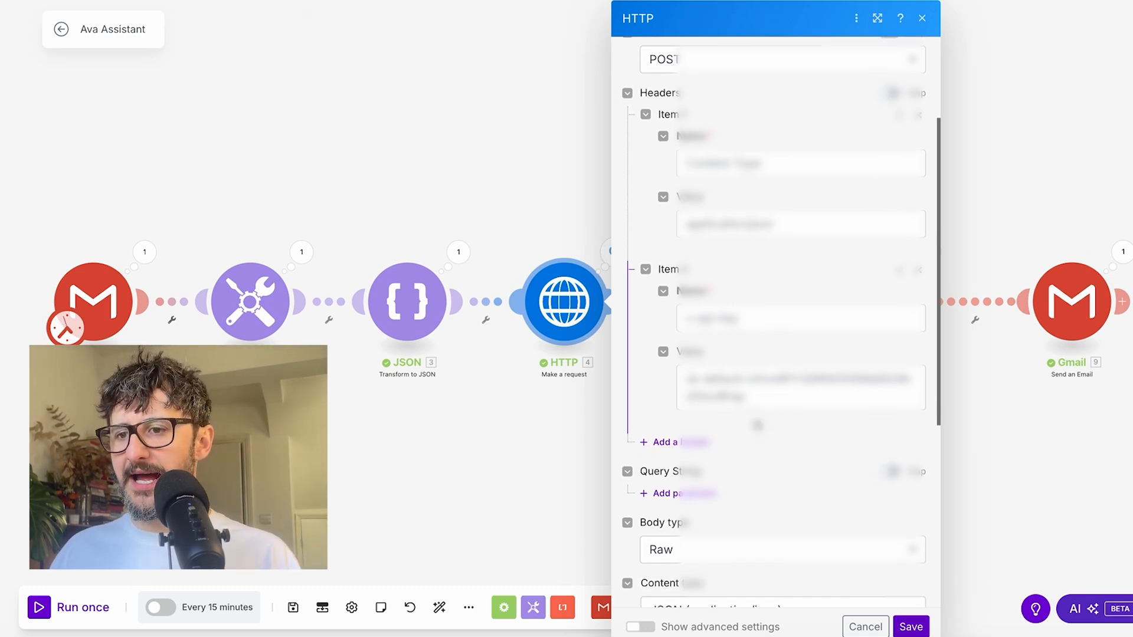
pyautogui.scroll(-6, 756, 425)
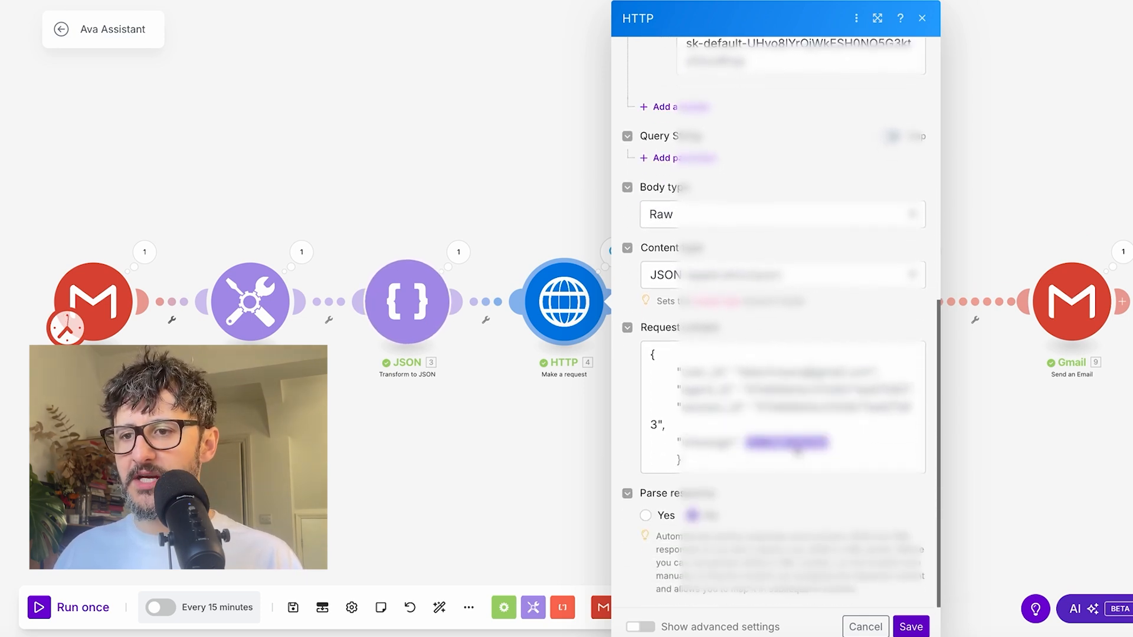
pyautogui.click(910, 626)
# Step: Check the Parse JSON module's data structure and the HTTP Data mapping in its JSON string, closing it by saving
pyautogui.click(721, 323)
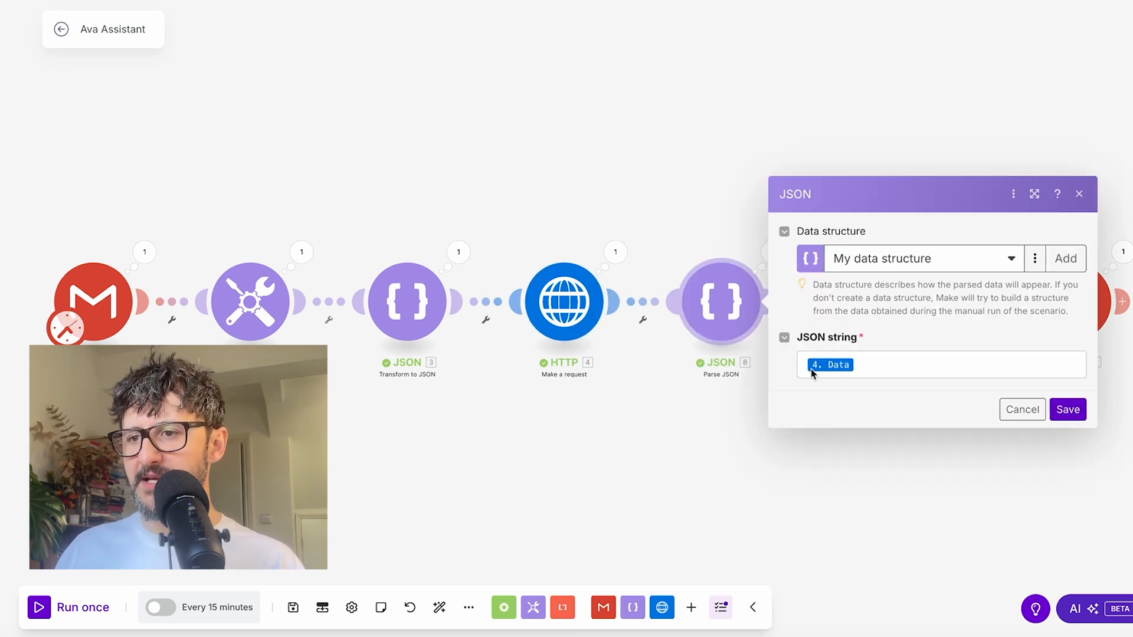
pyautogui.click(859, 365)
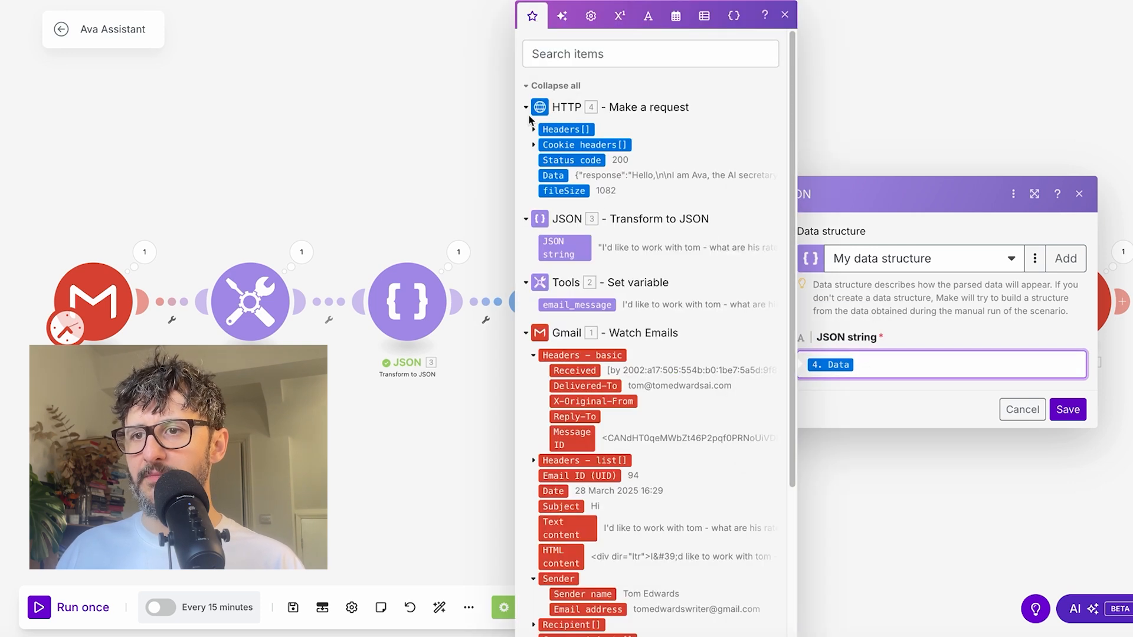
pyautogui.click(884, 303)
pyautogui.click(1066, 409)
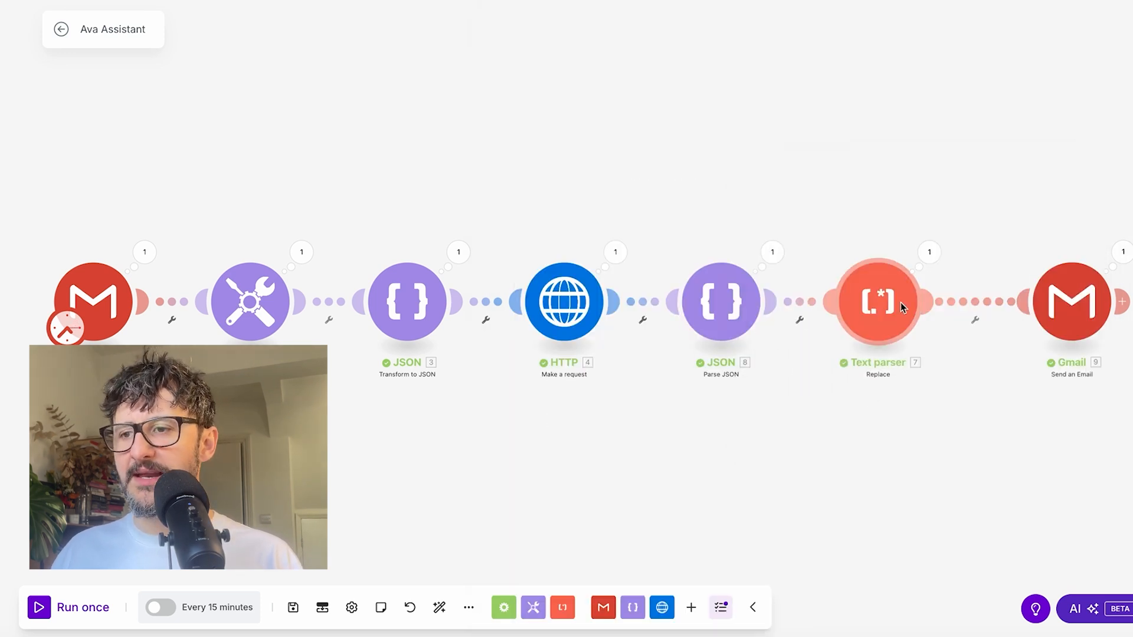
# Step: Inspect the search pattern and new value in the Text parser Replace module
pyautogui.click(887, 311)
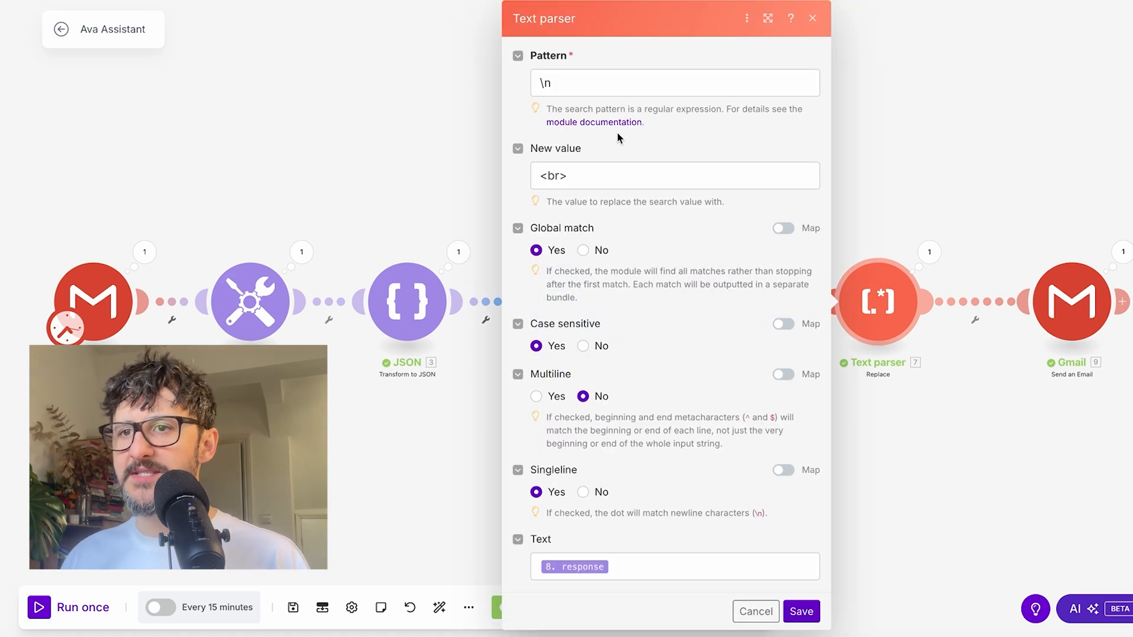
pyautogui.click(566, 82)
pyautogui.click(622, 59)
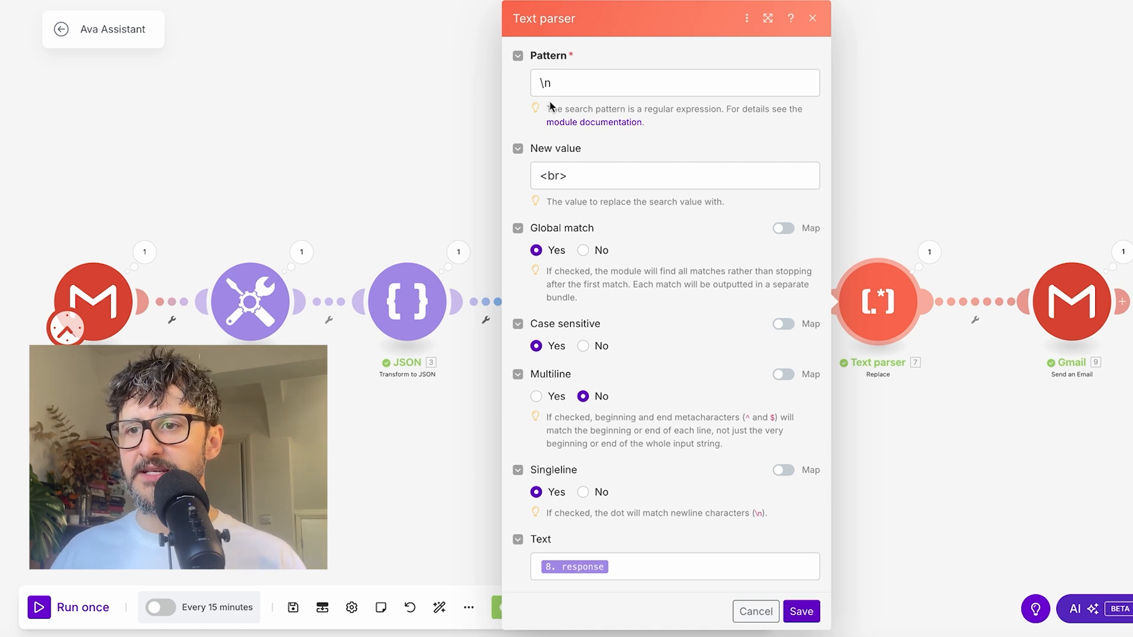
pyautogui.click(584, 185)
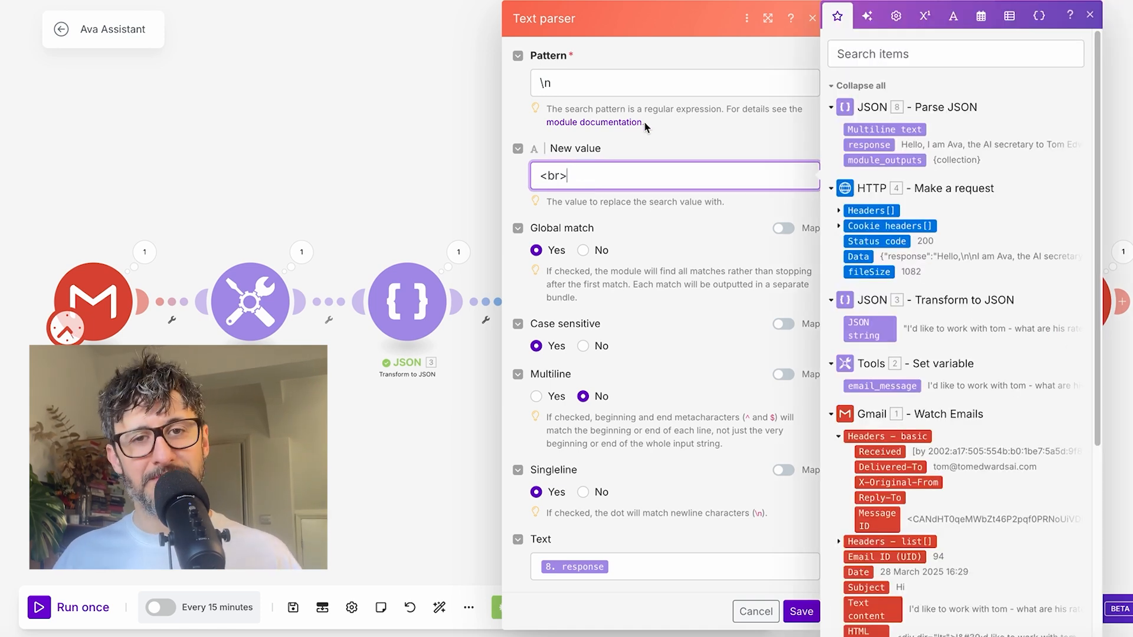
pyautogui.click(669, 130)
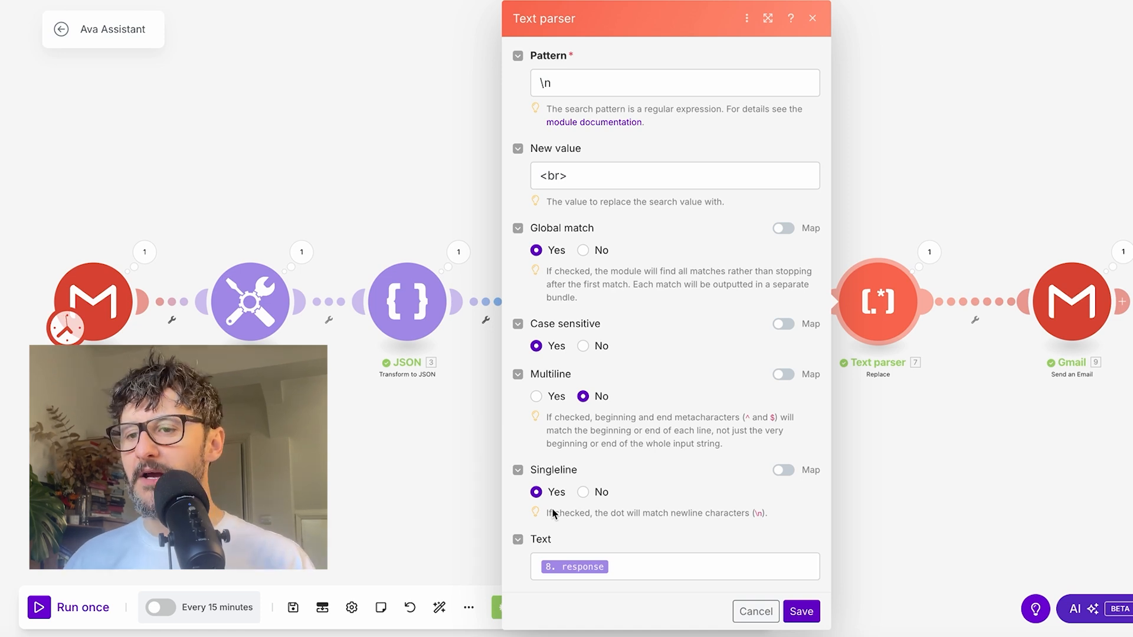
# Step: Check which Parse JSON output is mapped as the Text parser's source text, and save the module
pyautogui.click(636, 567)
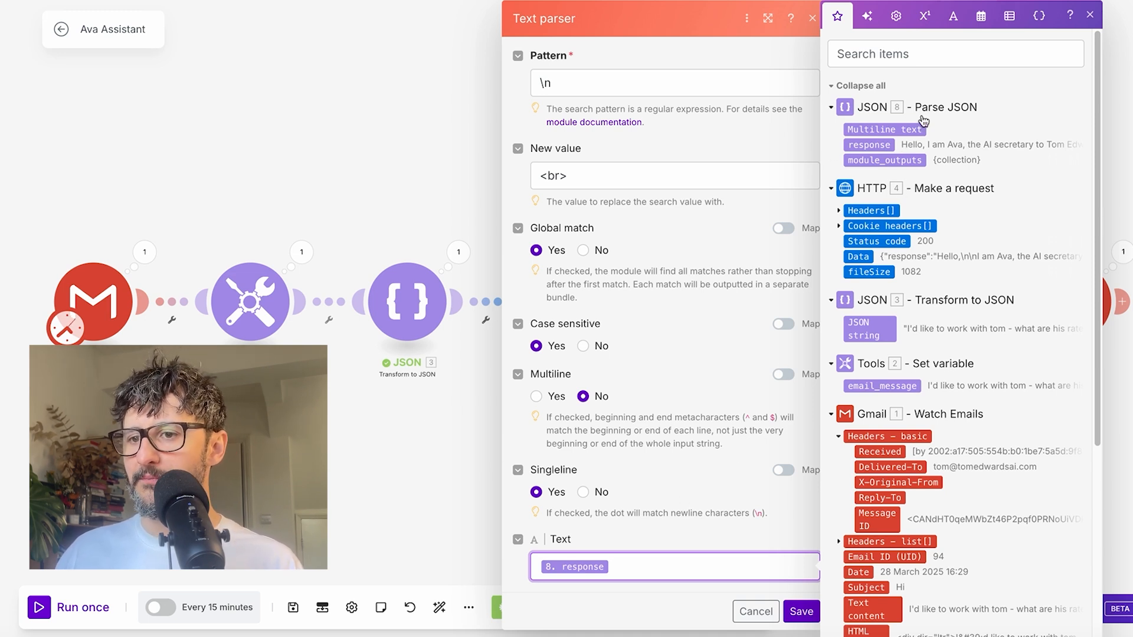
pyautogui.click(800, 612)
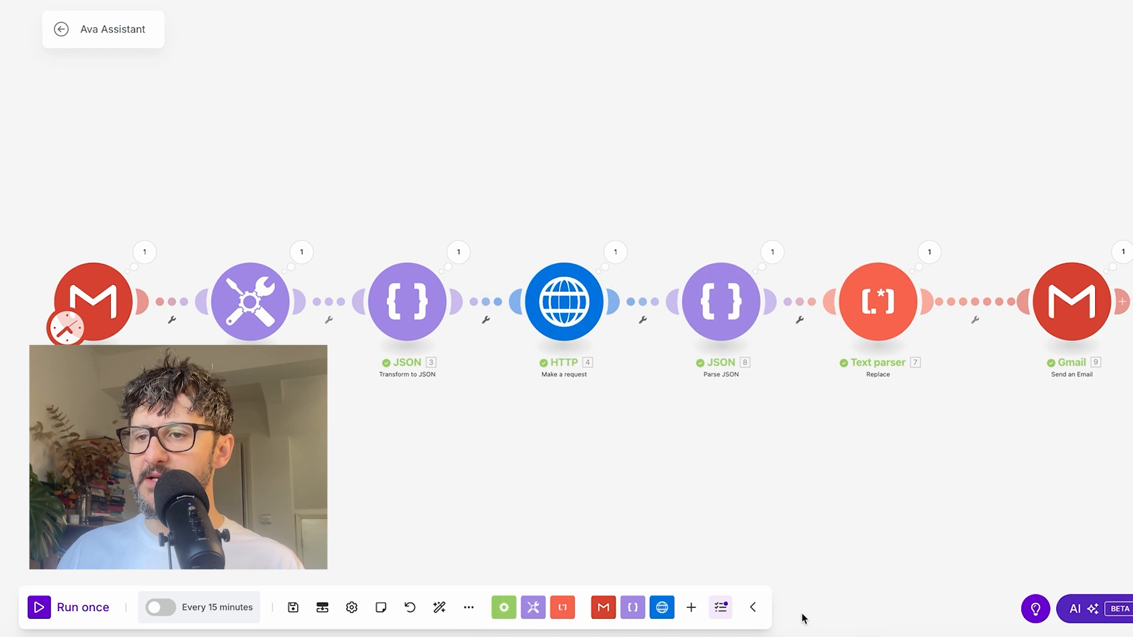
pyautogui.click(869, 314)
pyautogui.click(660, 565)
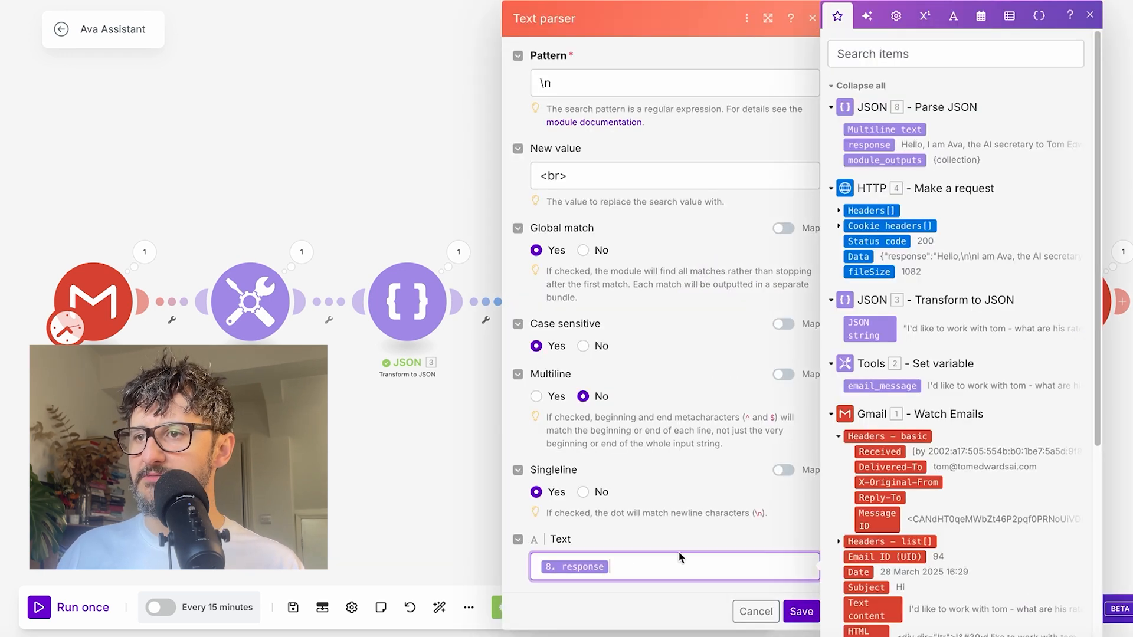
pyautogui.click(650, 451)
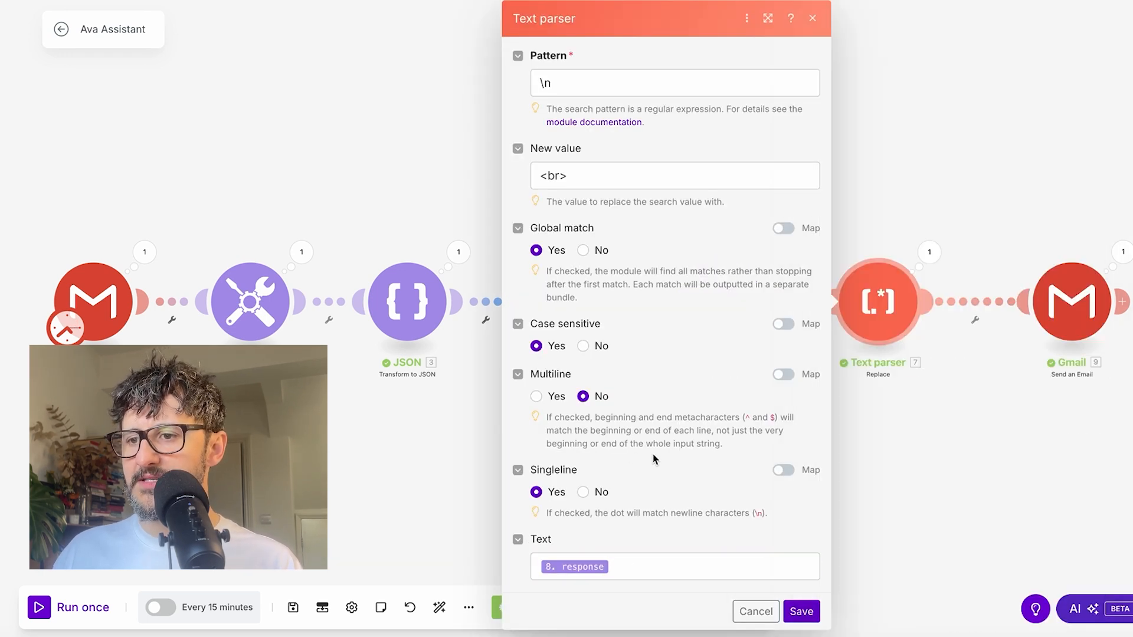
pyautogui.click(800, 611)
# Step: Review the recipient, subject and content mappings in the final Gmail Send an Email module
pyautogui.moveTo(1031, 207); pyautogui.dragTo(779, 183)
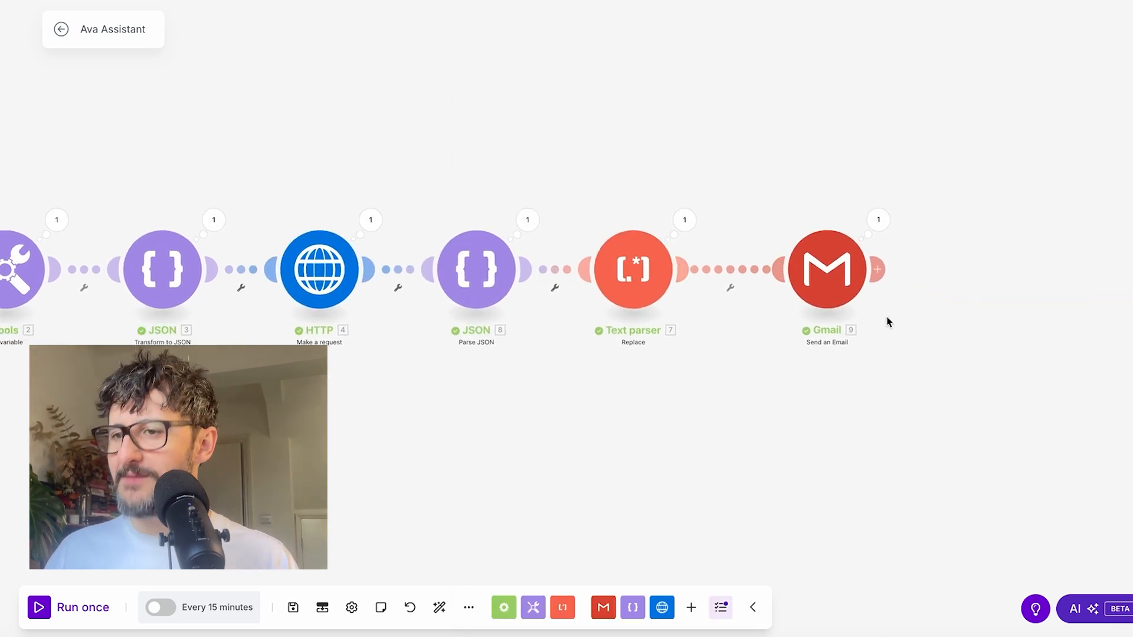
pyautogui.click(835, 270)
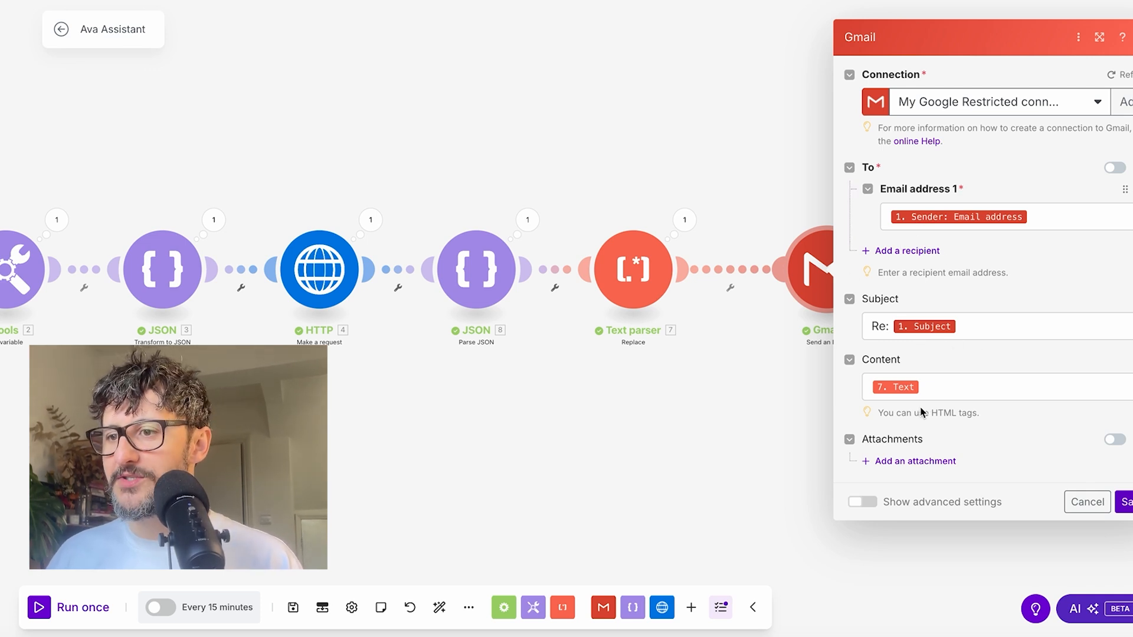
pyautogui.click(935, 388)
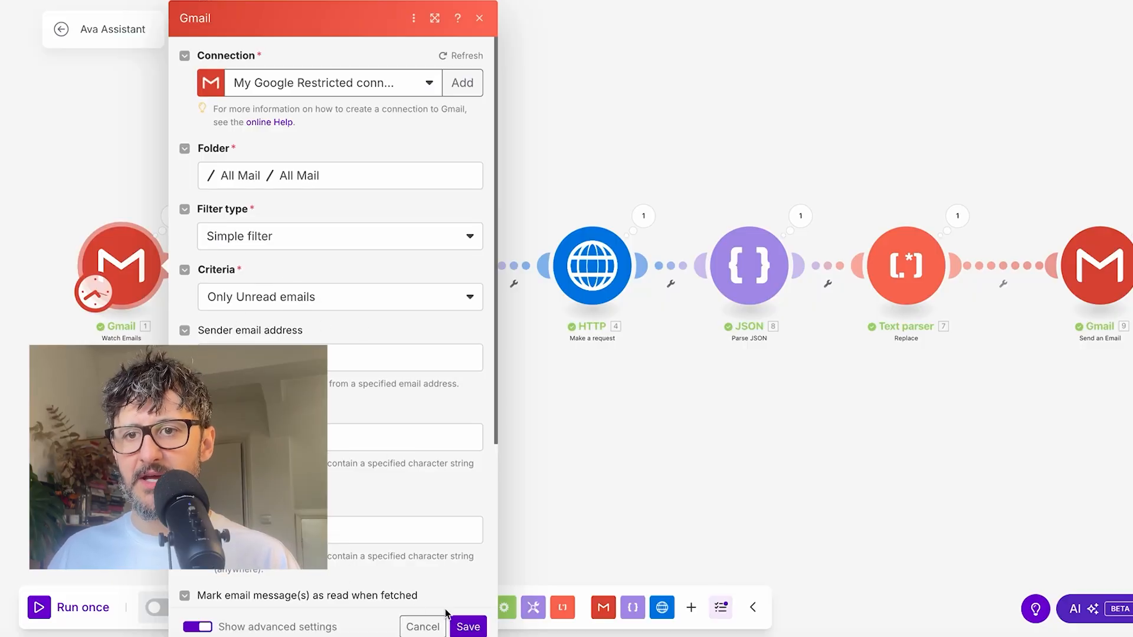
# Step: Save the Gmail trigger and its schedule at regular 15-minute intervals, and run the scenario once
pyautogui.click(466, 626)
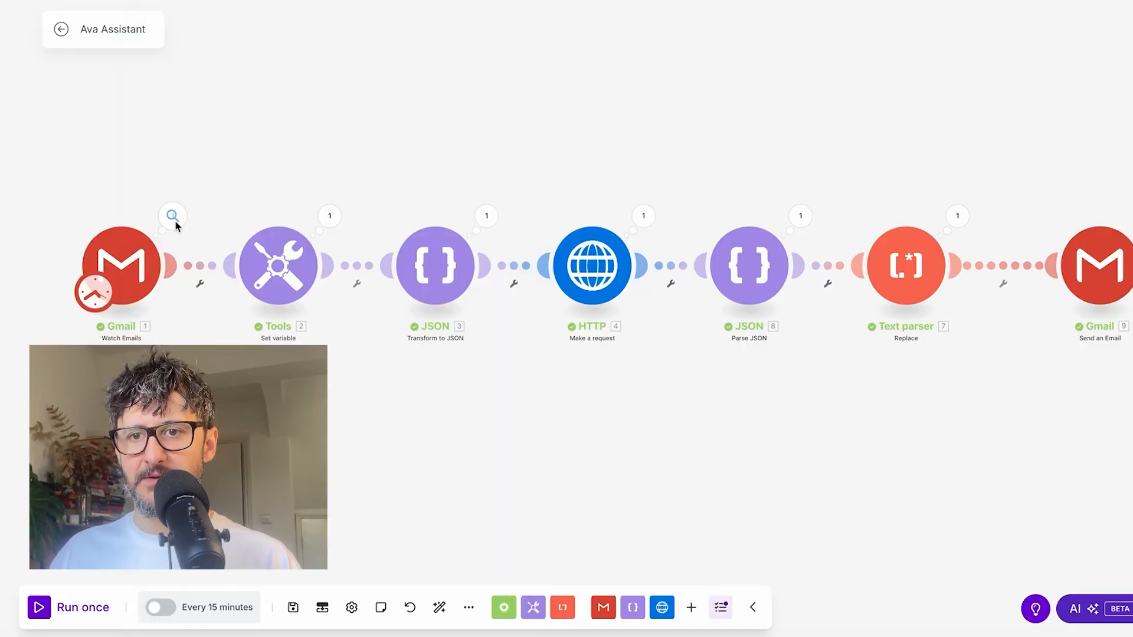
pyautogui.click(95, 292)
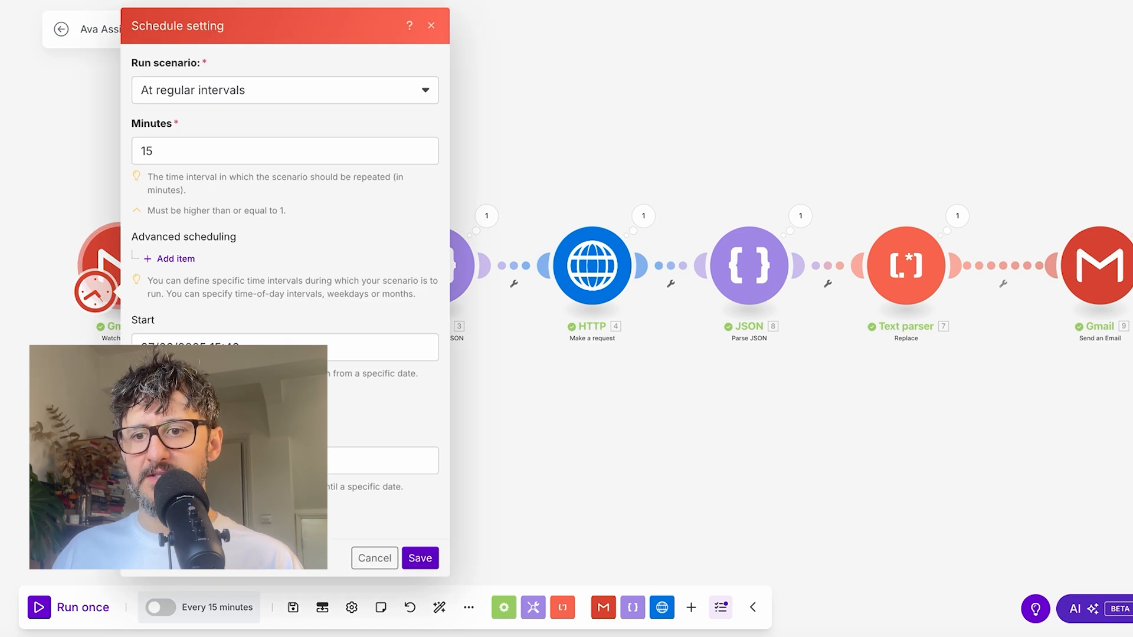
pyautogui.click(420, 558)
pyautogui.click(61, 613)
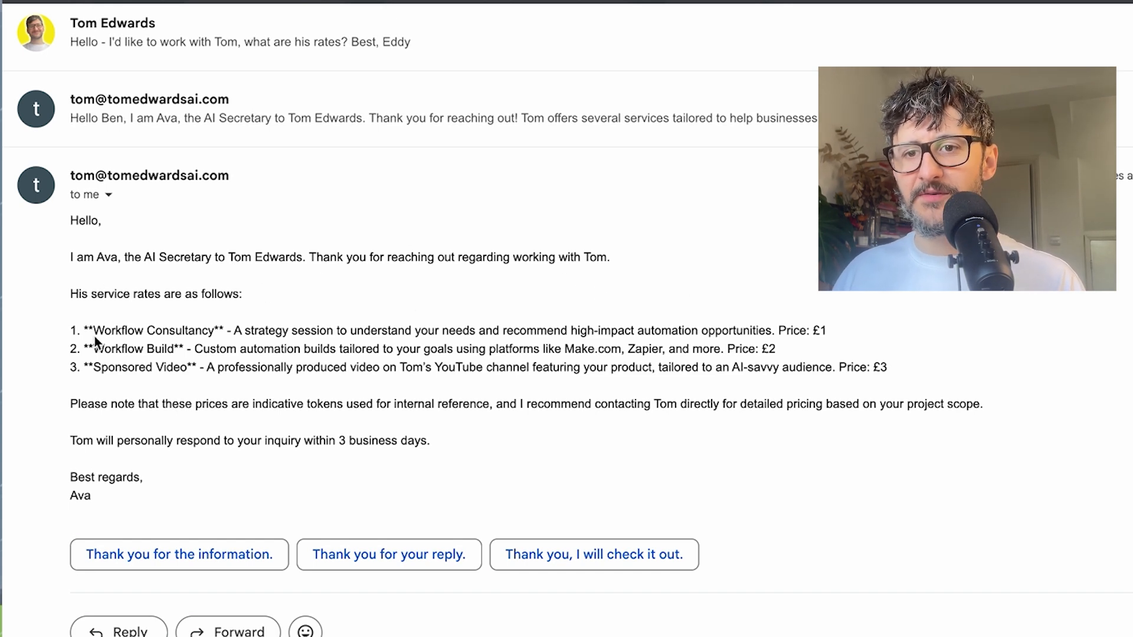
# Step: Read Ava's reply in the Gmail thread, checking the service rates, pricing note, response time and overall line-break formatting
pyautogui.moveTo(94, 331); pyautogui.dragTo(559, 329)
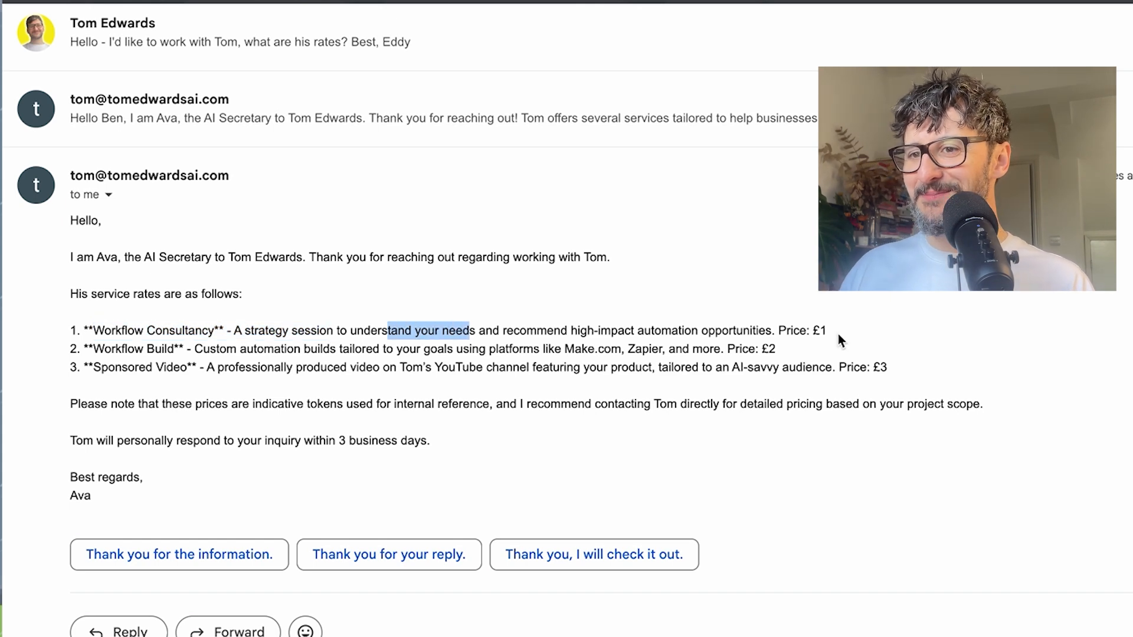
pyautogui.moveTo(835, 332); pyautogui.dragTo(755, 332)
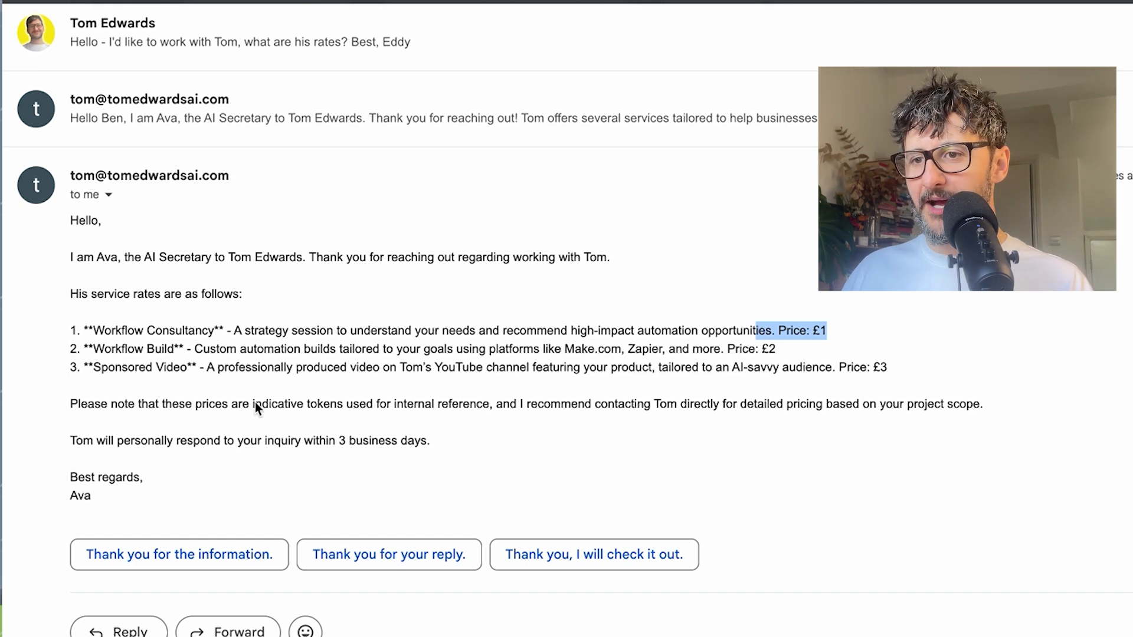
pyautogui.moveTo(353, 405); pyautogui.dragTo(564, 405)
pyautogui.click(688, 426)
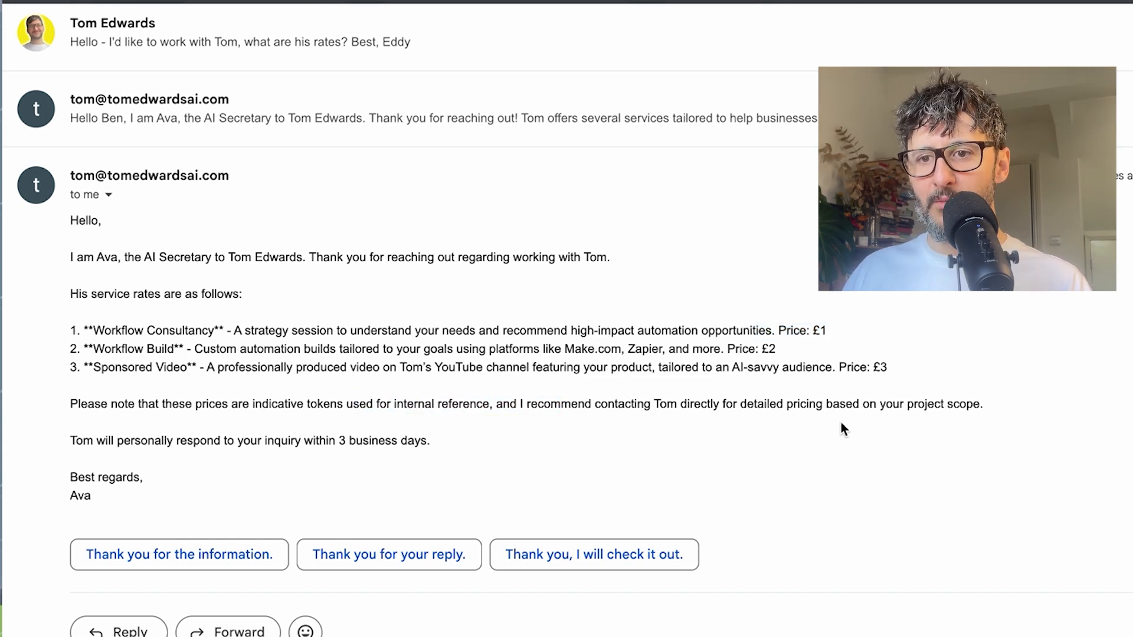
pyautogui.moveTo(178, 442); pyautogui.dragTo(413, 442)
pyautogui.click(443, 442)
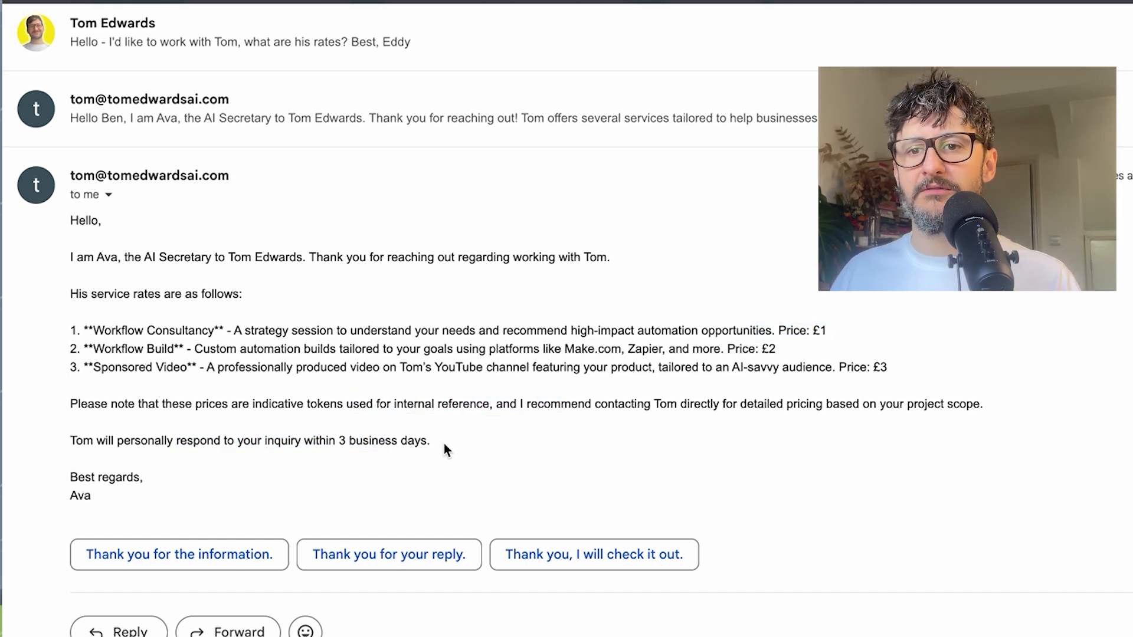
pyautogui.moveTo(70, 219); pyautogui.dragTo(154, 457)
pyautogui.click(286, 497)
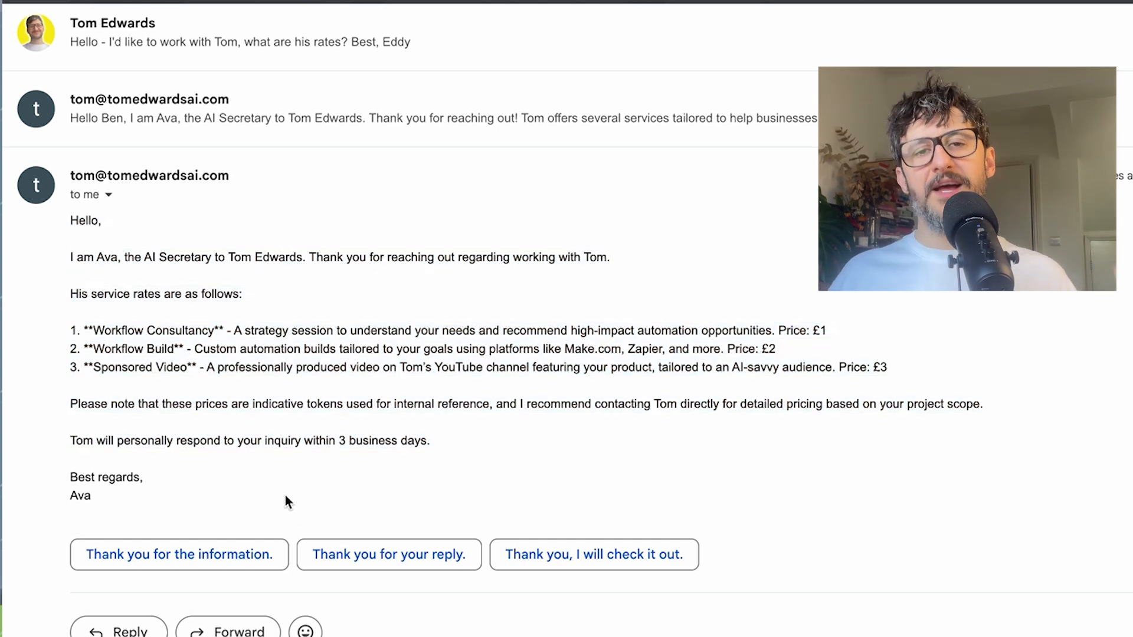